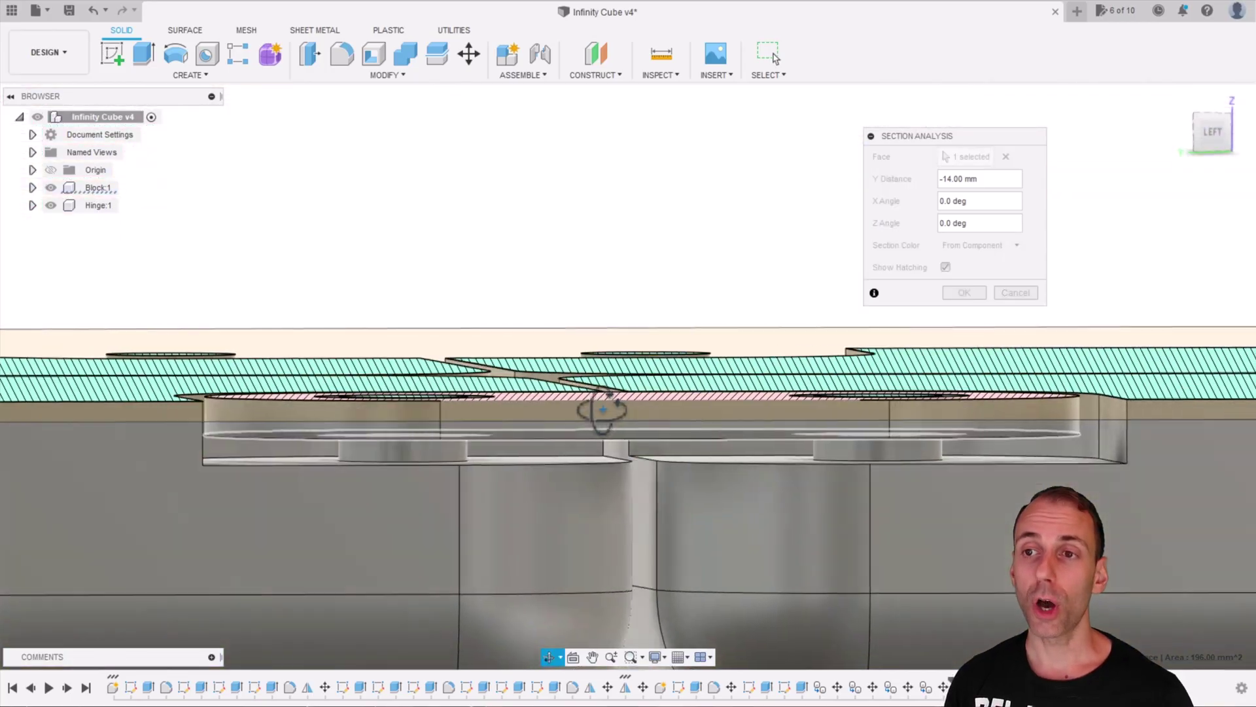
Zoom in on the hinge where the section cut sits at -14.60 mm
scroll(1001, 339, "down", 2)
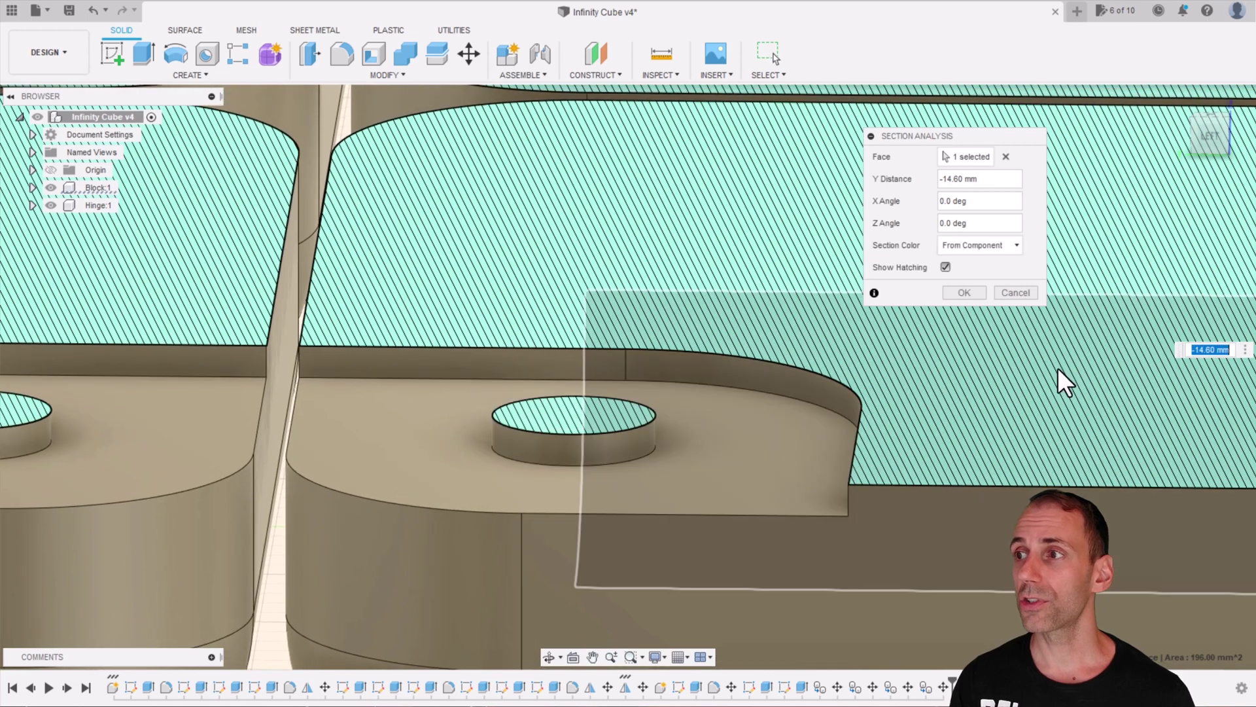
Shift the section plane through the pink hinge to -14.50, then set it to -14 mm
middle_click_drag(1123, 316, 1087, 301, "shift")
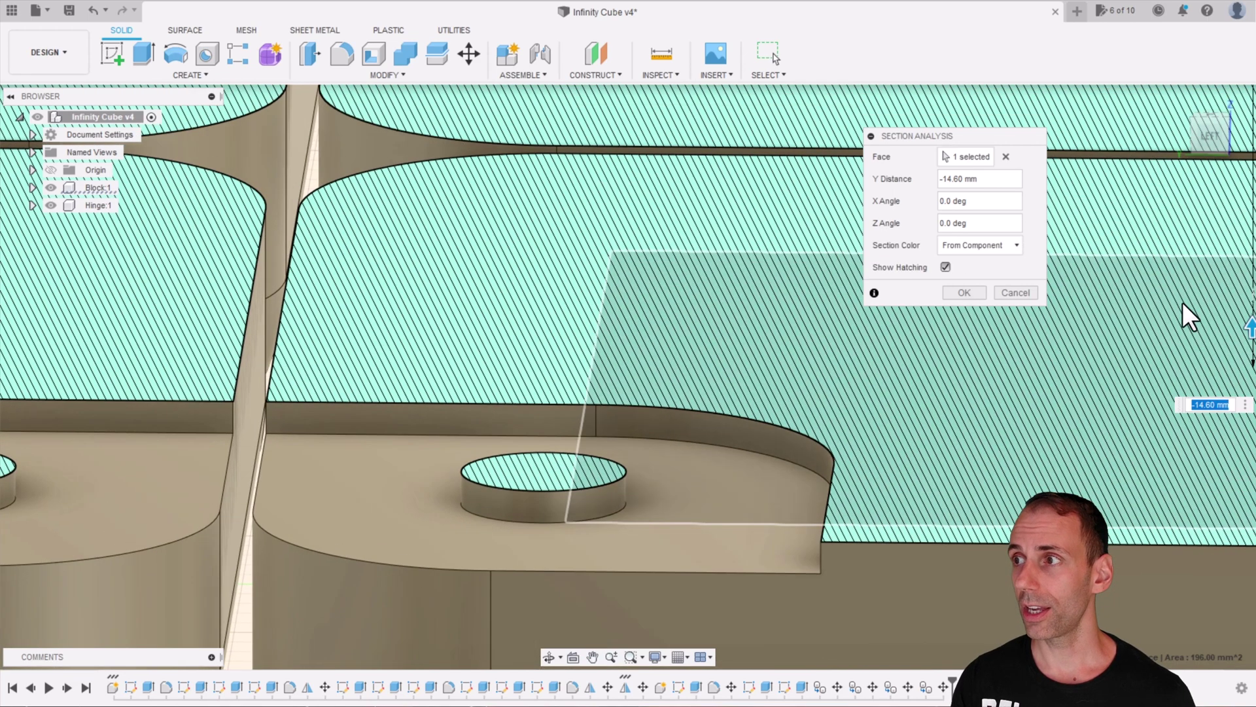
left_click_drag(1247, 324, 1247, 318)
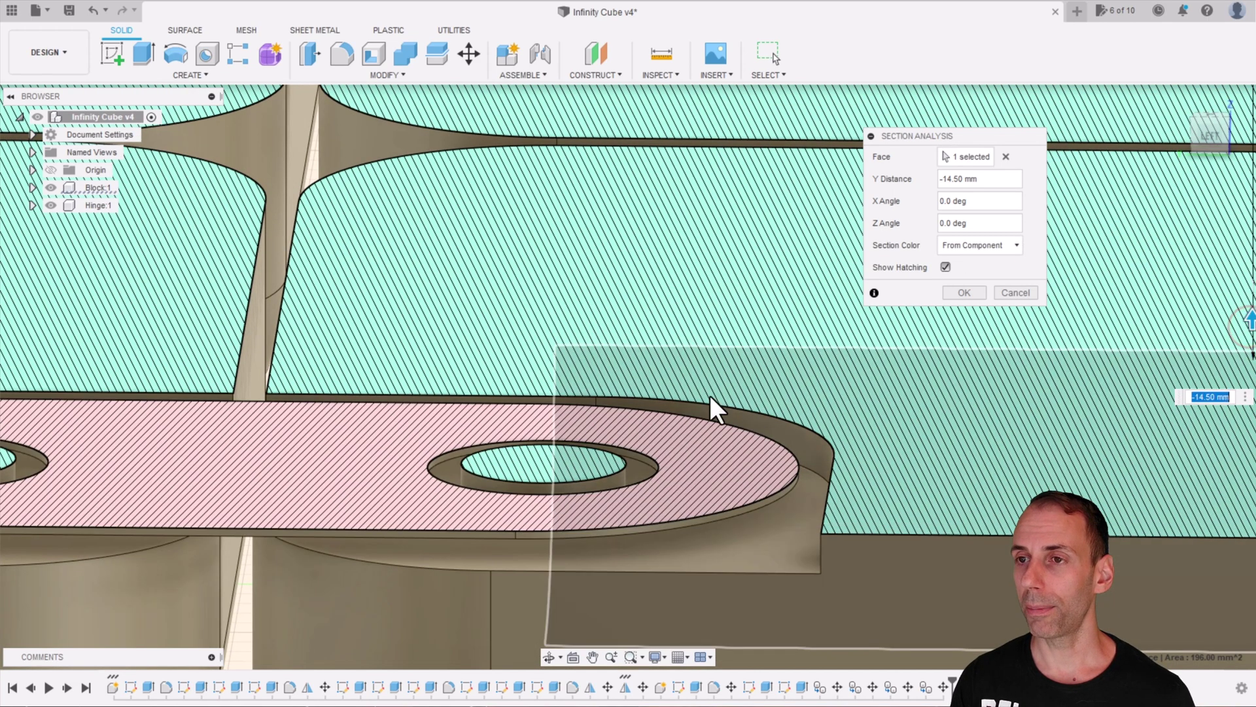
mouse_move(712, 406)
middle_mouse_down("shift")
mouse_move(864, 342)
mouse_move(824, 356)
mouse_move(829, 331)
mouse_move(822, 373)
mouse_move(799, 348)
mouse_move(908, 366)
mouse_move(574, 449)
mouse_move(600, 407)
mouse_move(709, 382)
middle_mouse_up("shift")
type("-14")
key("Return")
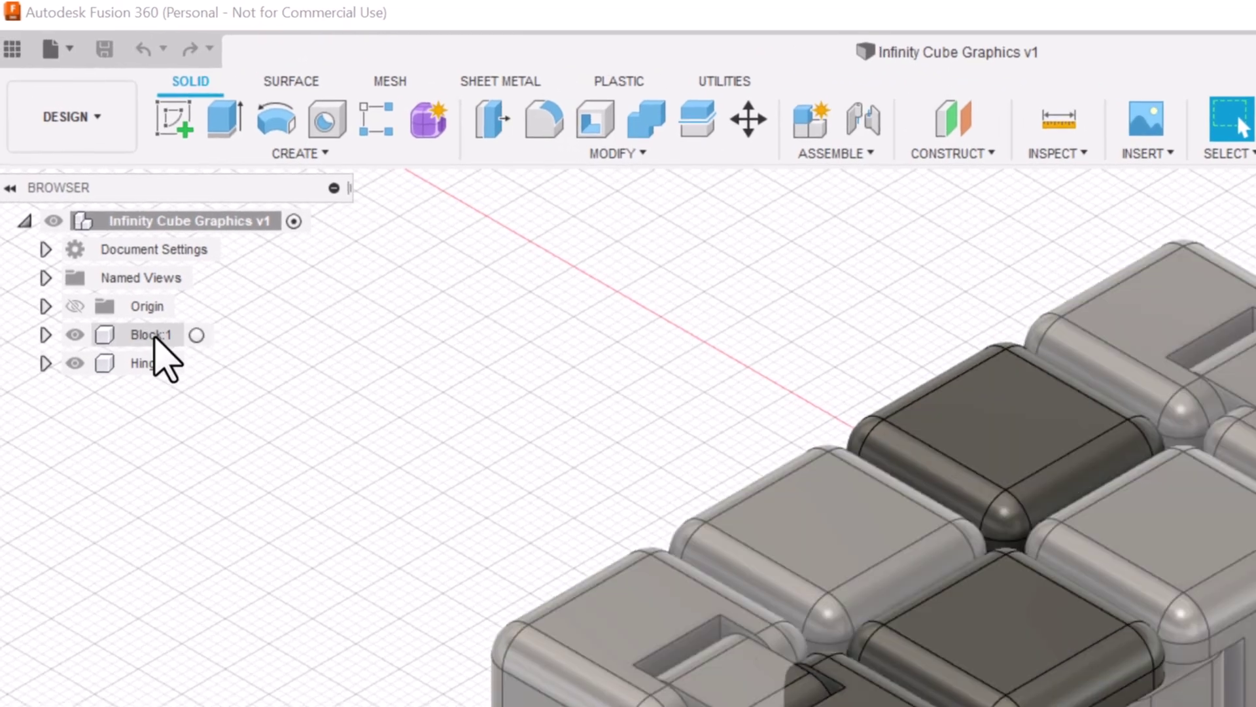
Orbit the cube assembly to its right side view with nothing selected
left_click(173, 298)
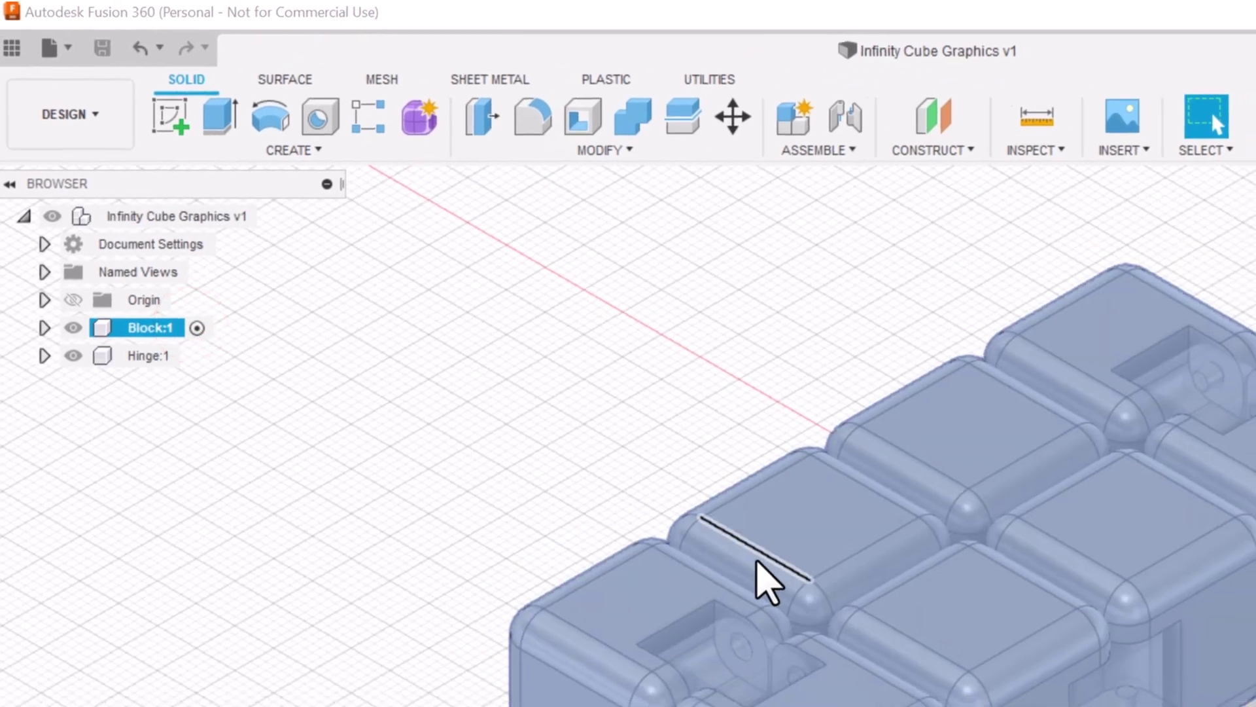
left_click(539, 436)
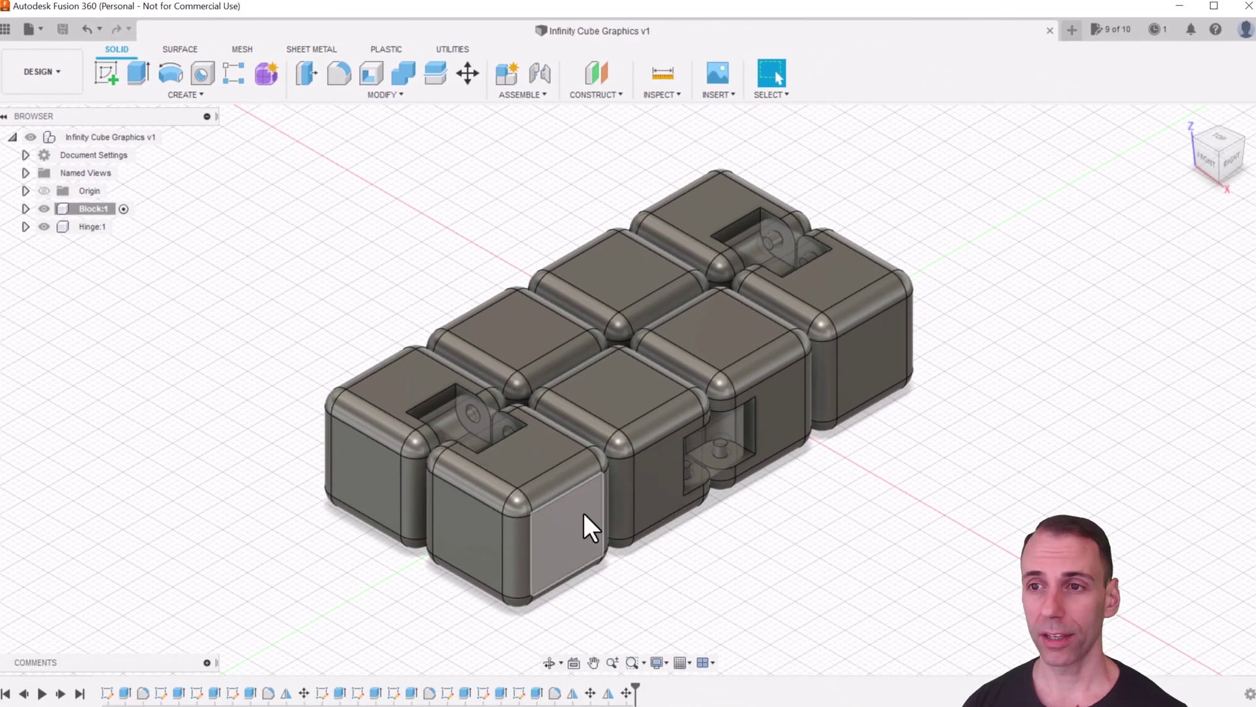
middle_click_drag(732, 532, 681, 498, "shift")
Start a new sketch on the end cube's front face and zoom in to centre it
left_click(105, 68)
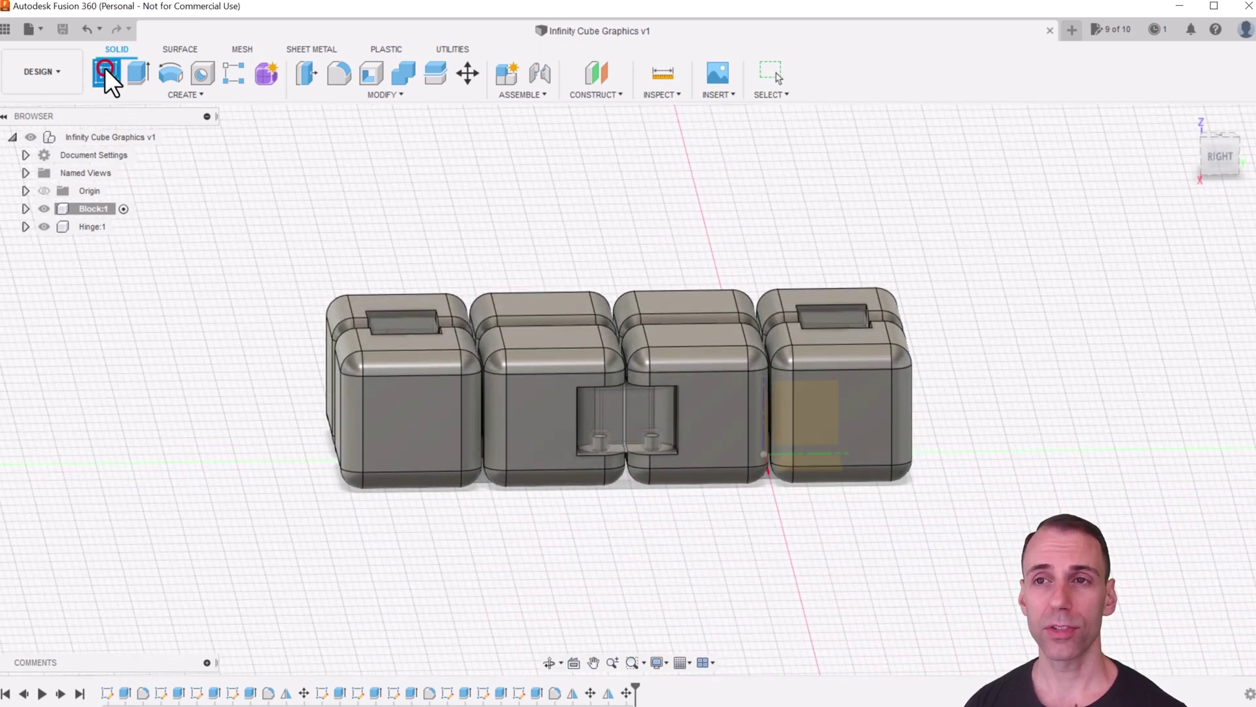
left_click(405, 416)
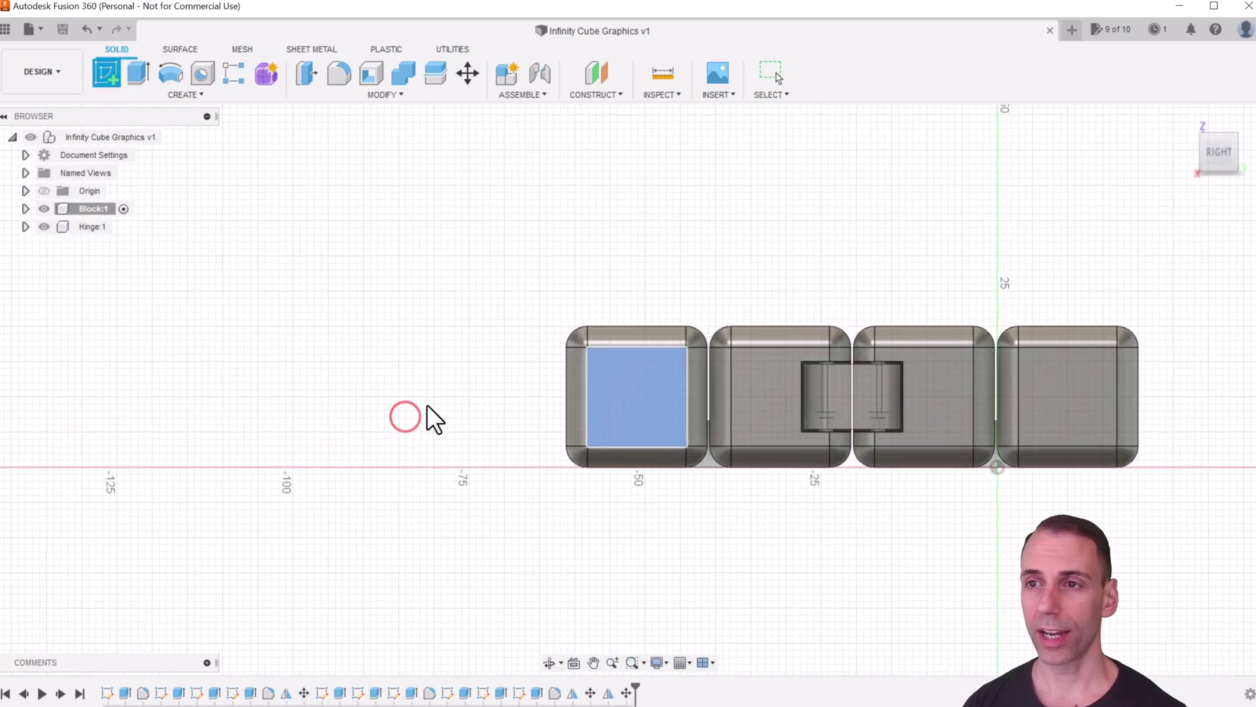
scroll(501, 347, "up", 2)
mouse_move(501, 348)
middle_mouse_down()
mouse_move(477, 292)
mouse_move(203, 264)
middle_mouse_up()
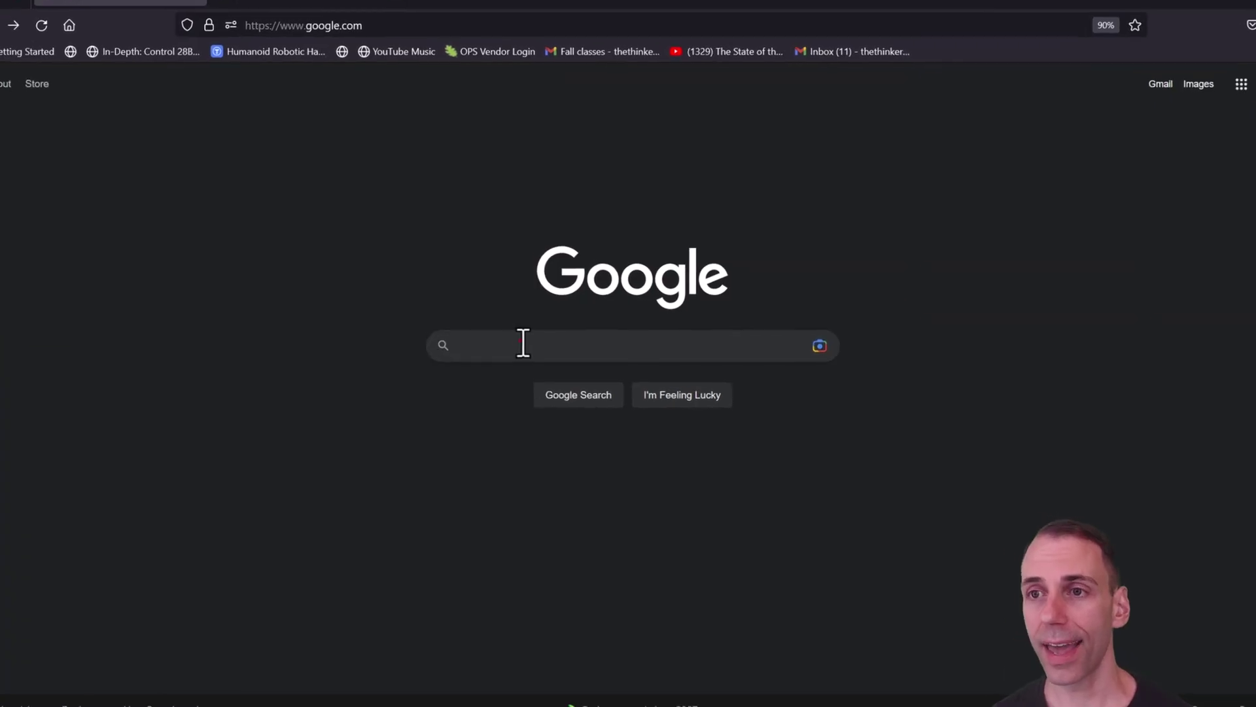
left_click(521, 343)
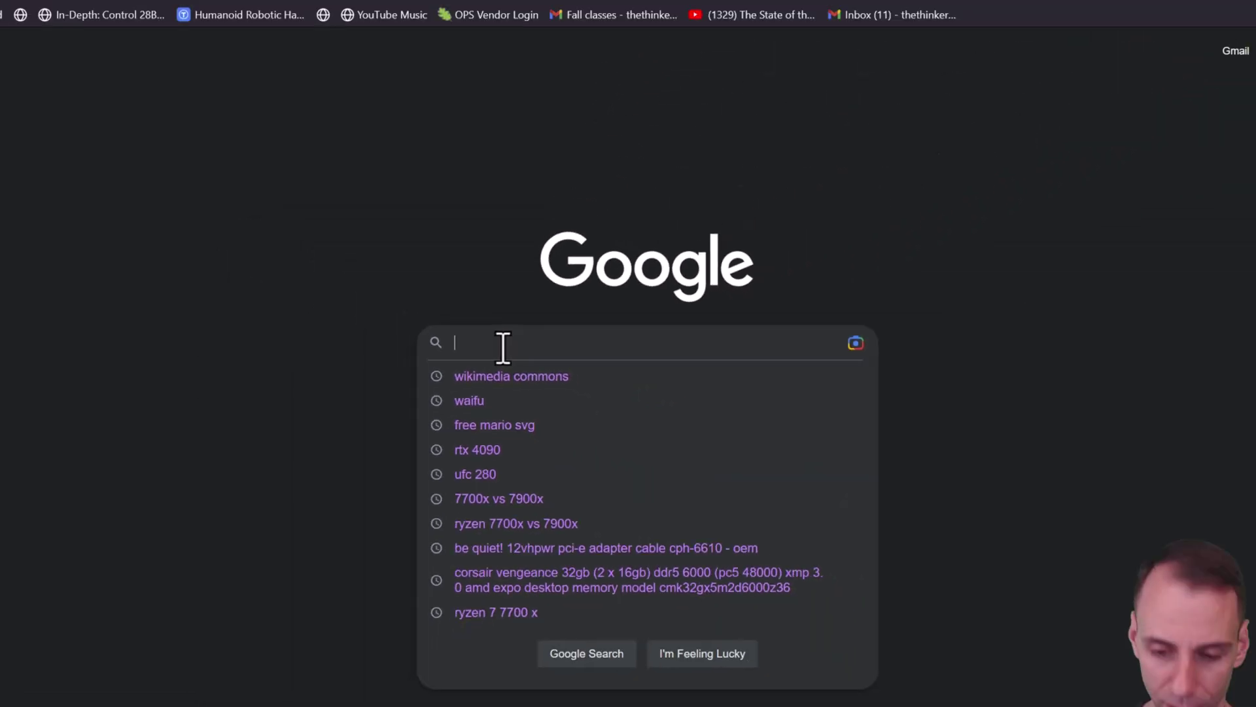
Search Google for 'free mario svg' and scroll through the results
type("free mario svg")
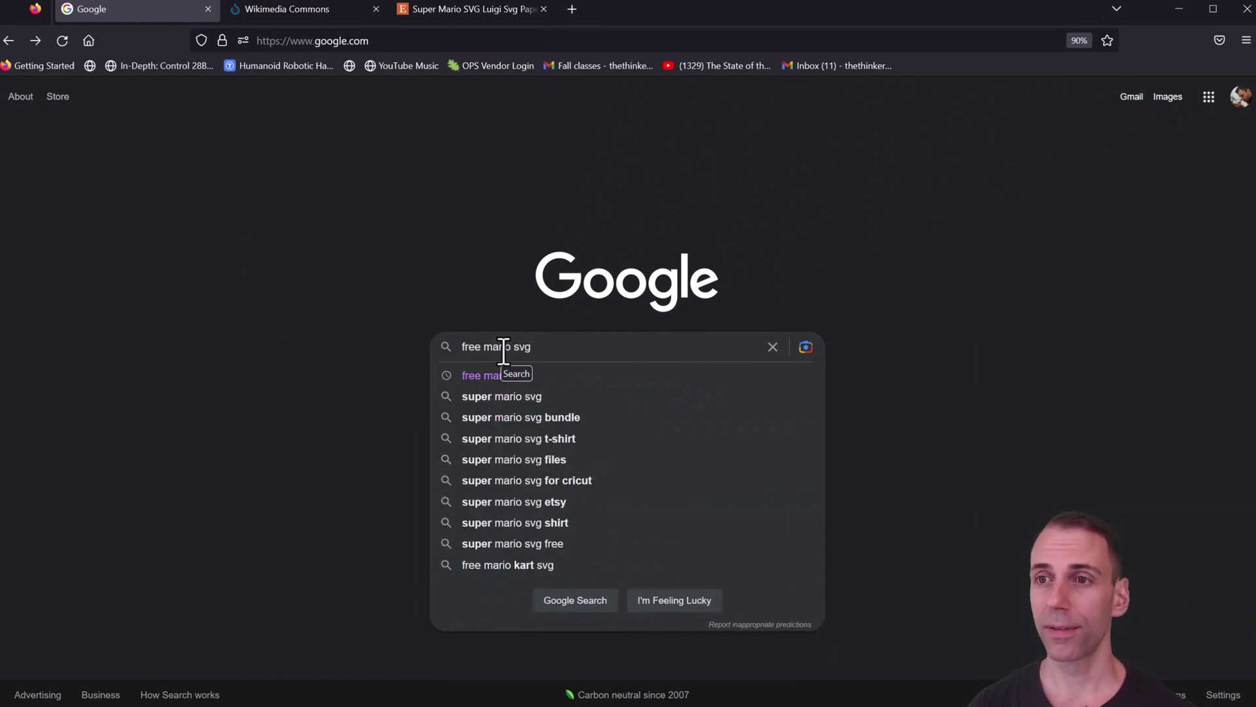
key("Return")
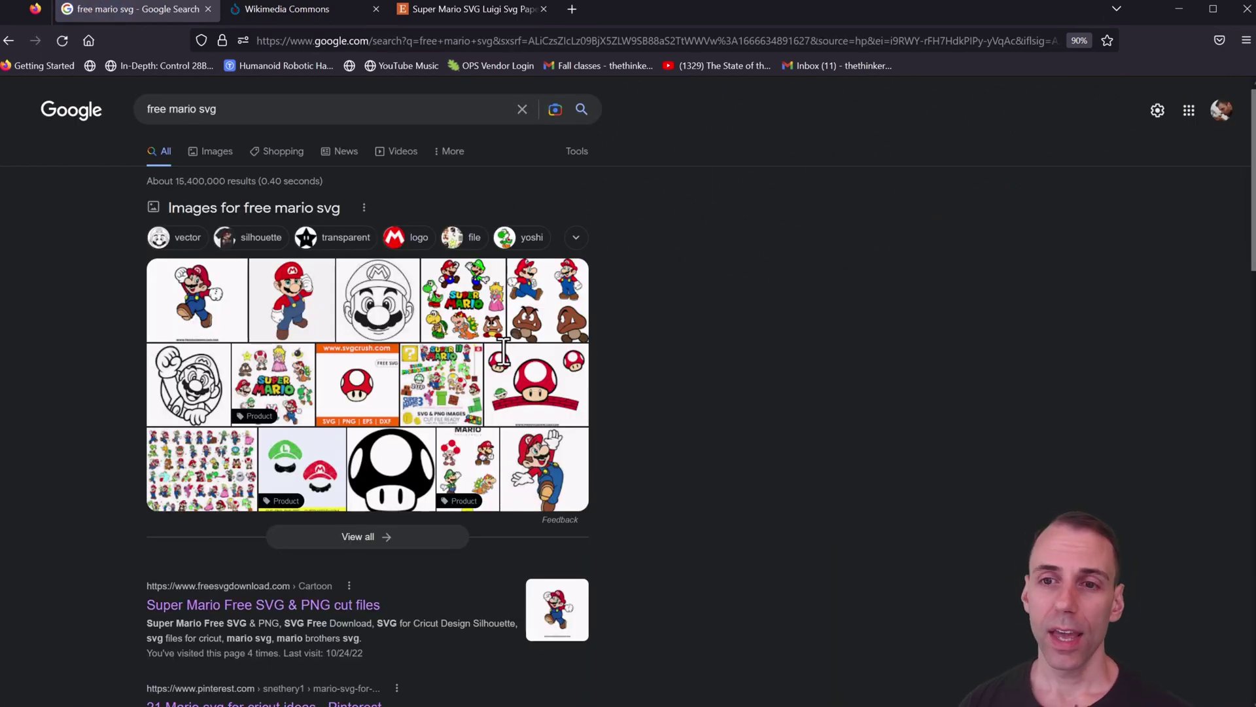
scroll(422, 313, "down", 2)
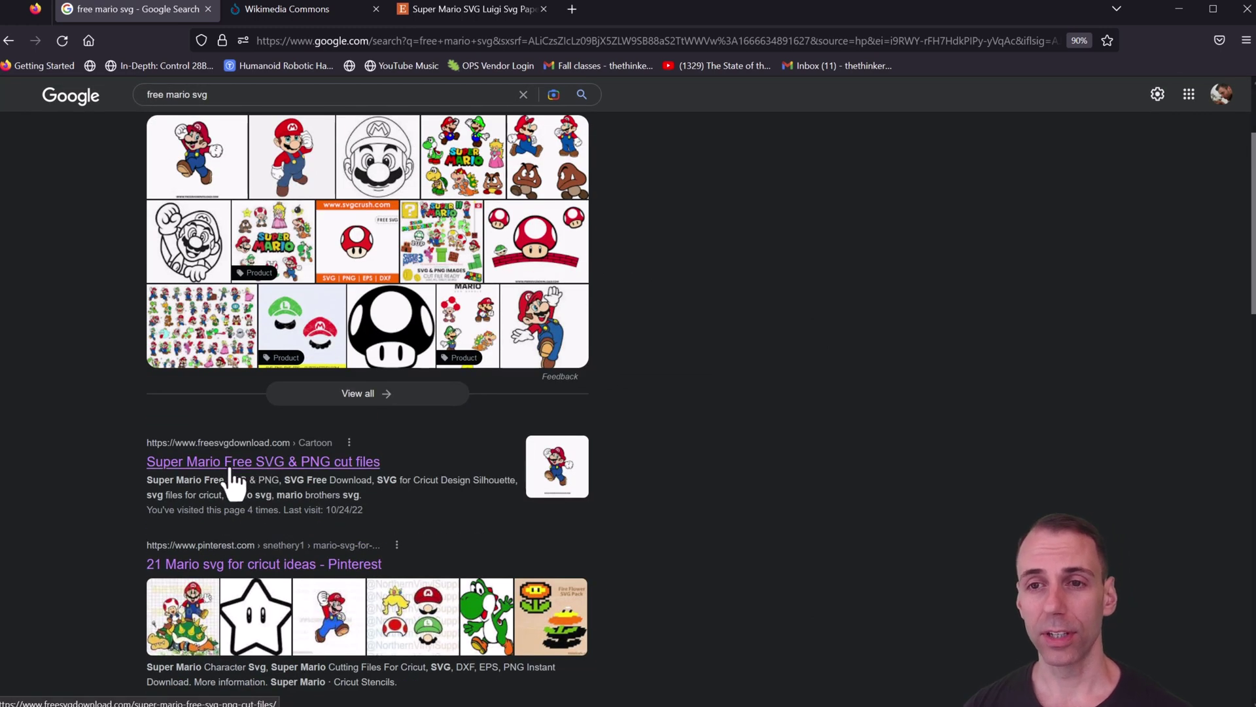
scroll(226, 585, "down", 2)
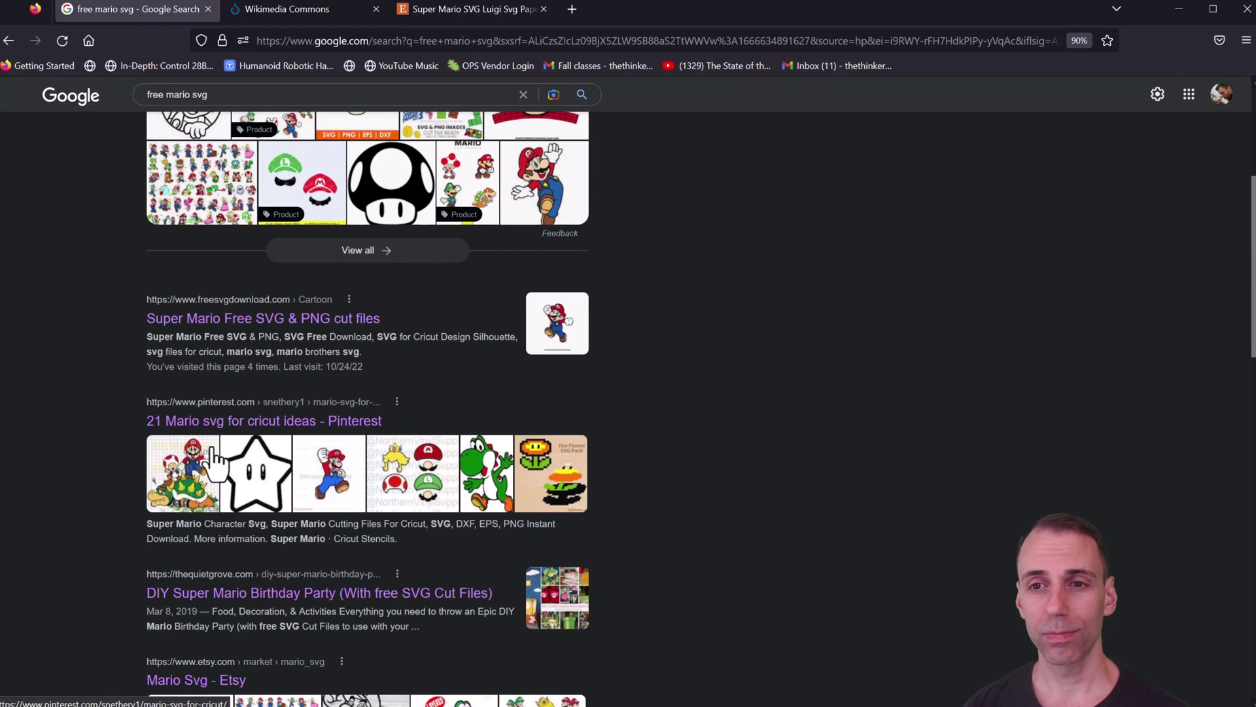
scroll(303, 517, "down", 3)
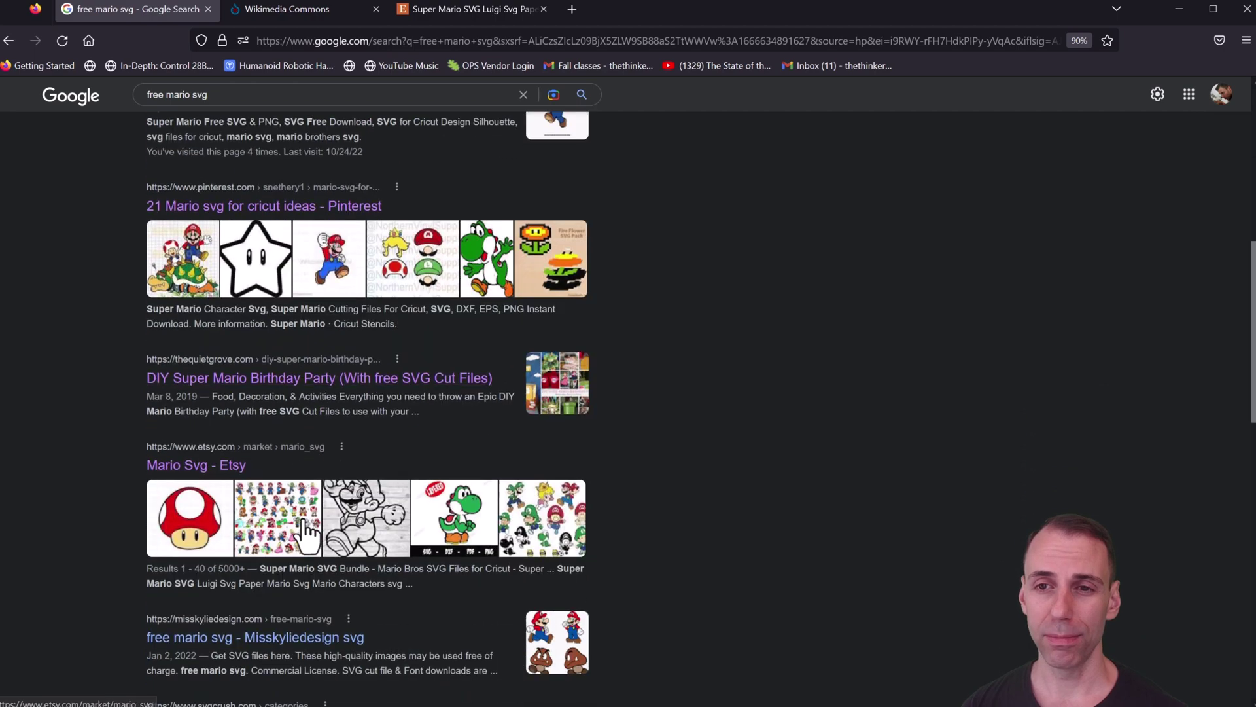
scroll(281, 511, "up", 4)
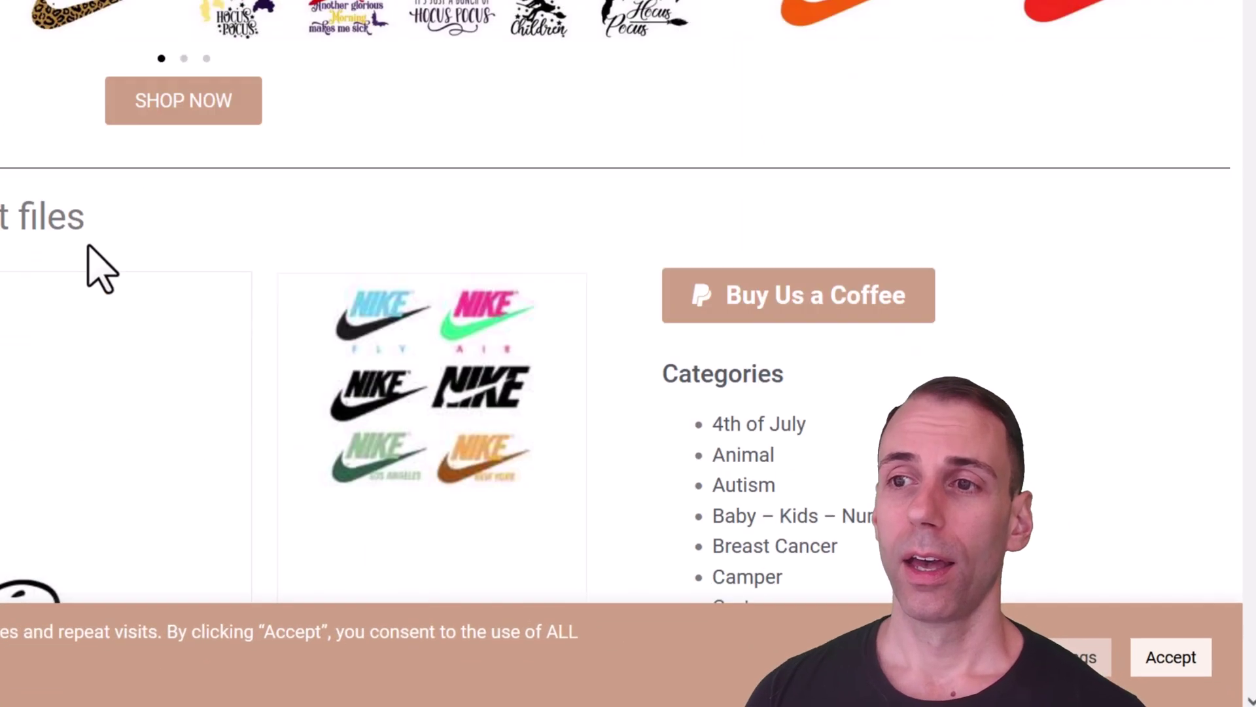
scroll(553, 550, "down", 2)
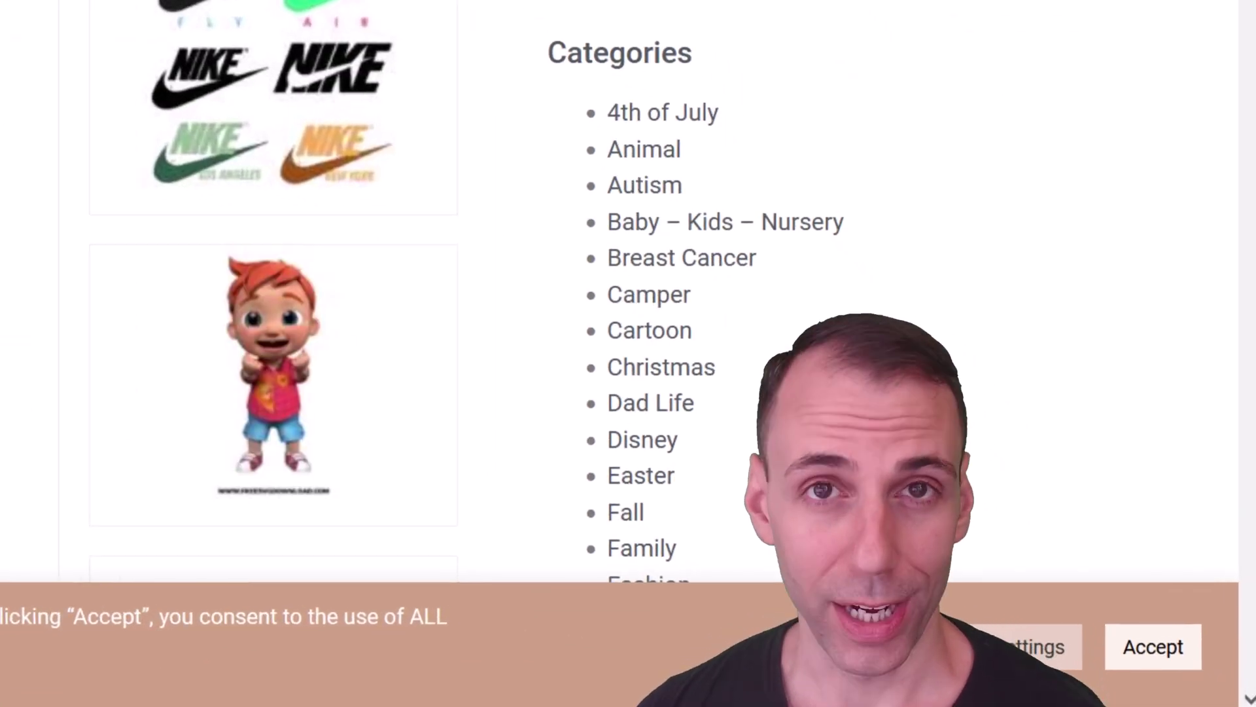
scroll(628, 327, "down", 10)
scroll(628, 327, "up", 5)
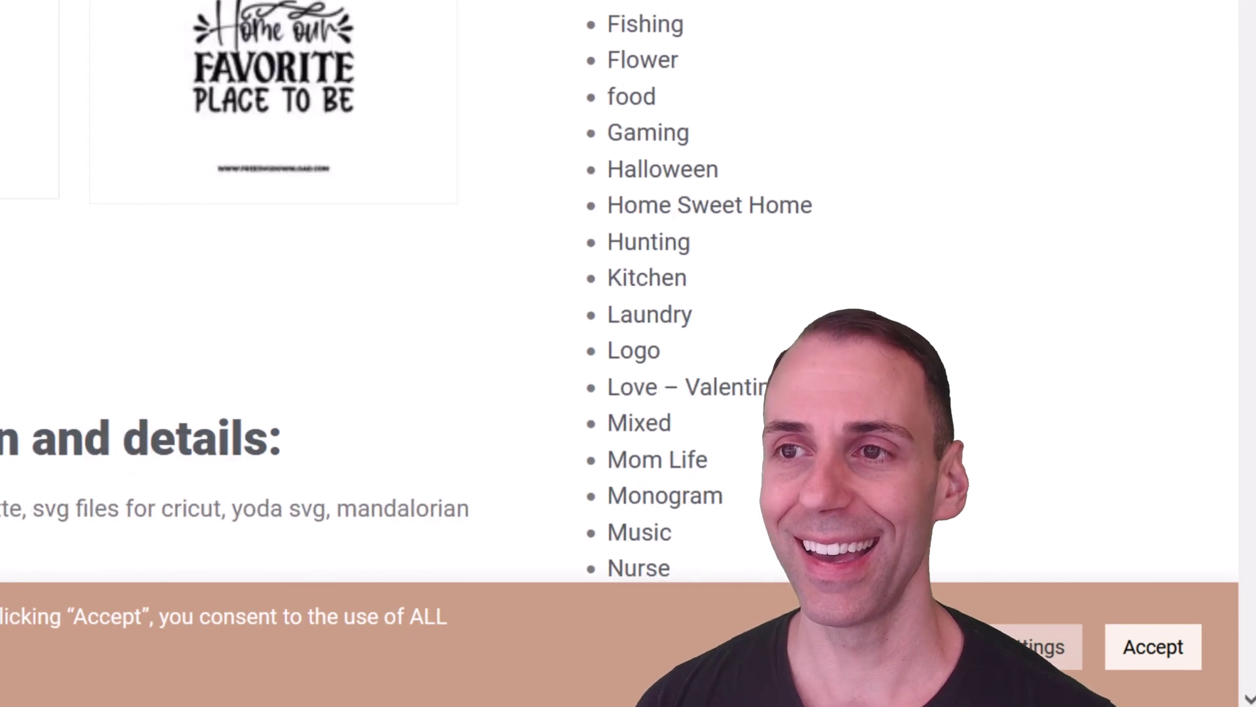
scroll(628, 328, "up", 10)
scroll(535, 425, "down", 15)
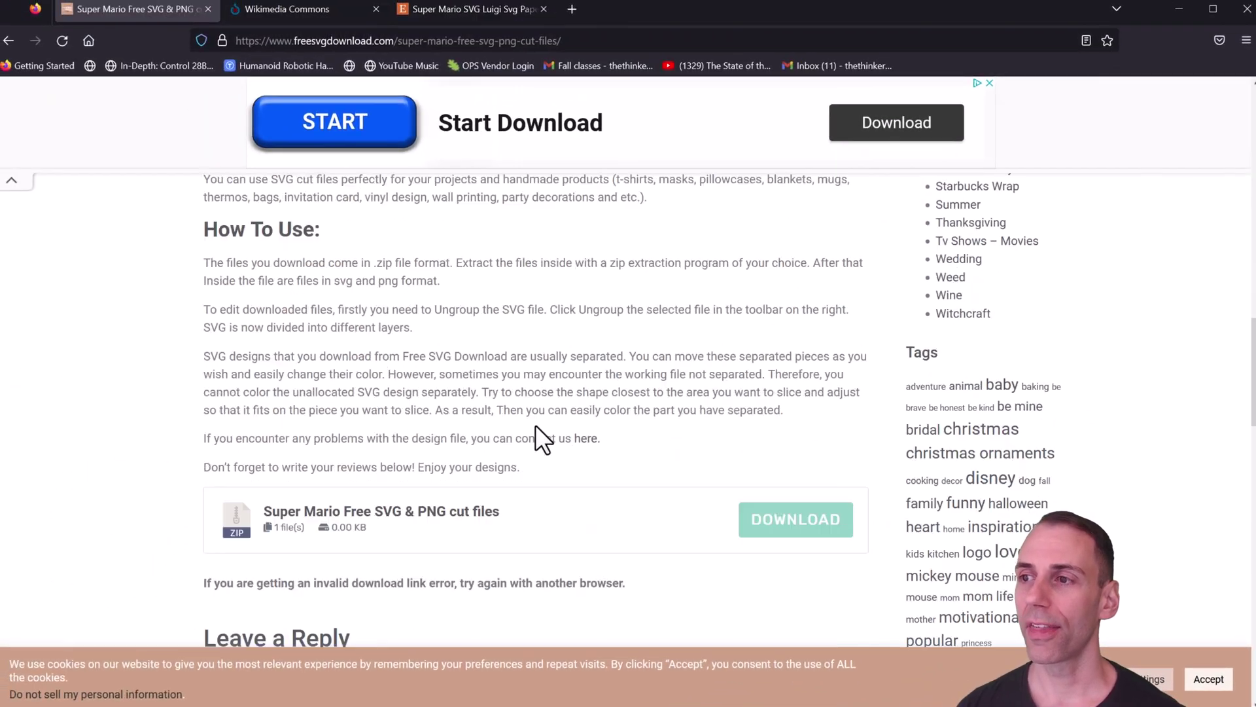
scroll(535, 425, "down", 3)
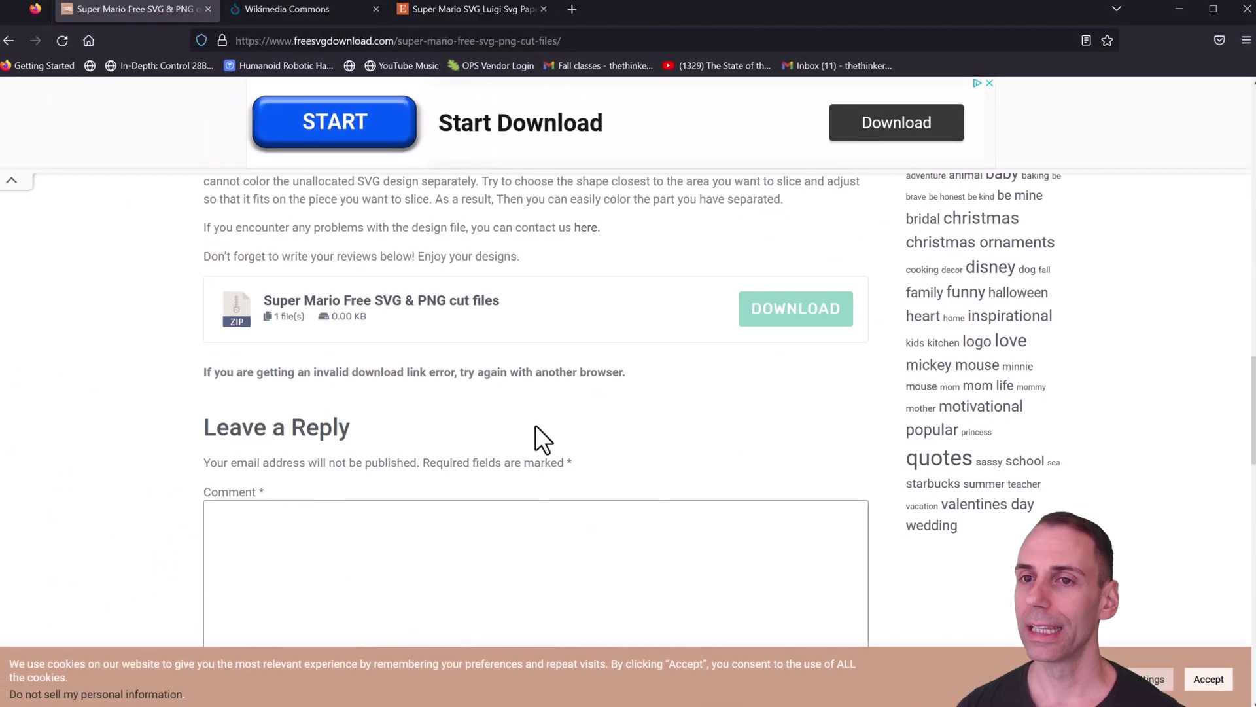
scroll(535, 425, "up", 12)
scroll(548, 433, "up", 2)
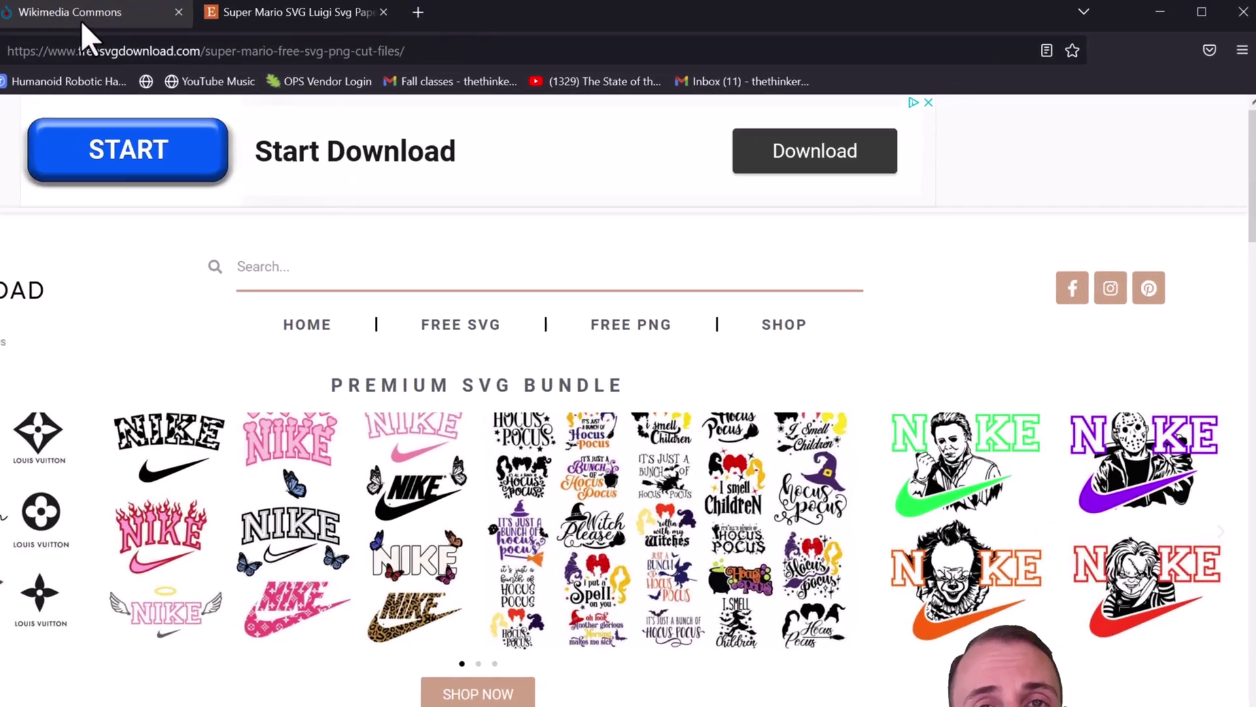
Replace the old Wikimedia Commons search with 'mario svg'
left_click(288, 10)
left_click(777, 262)
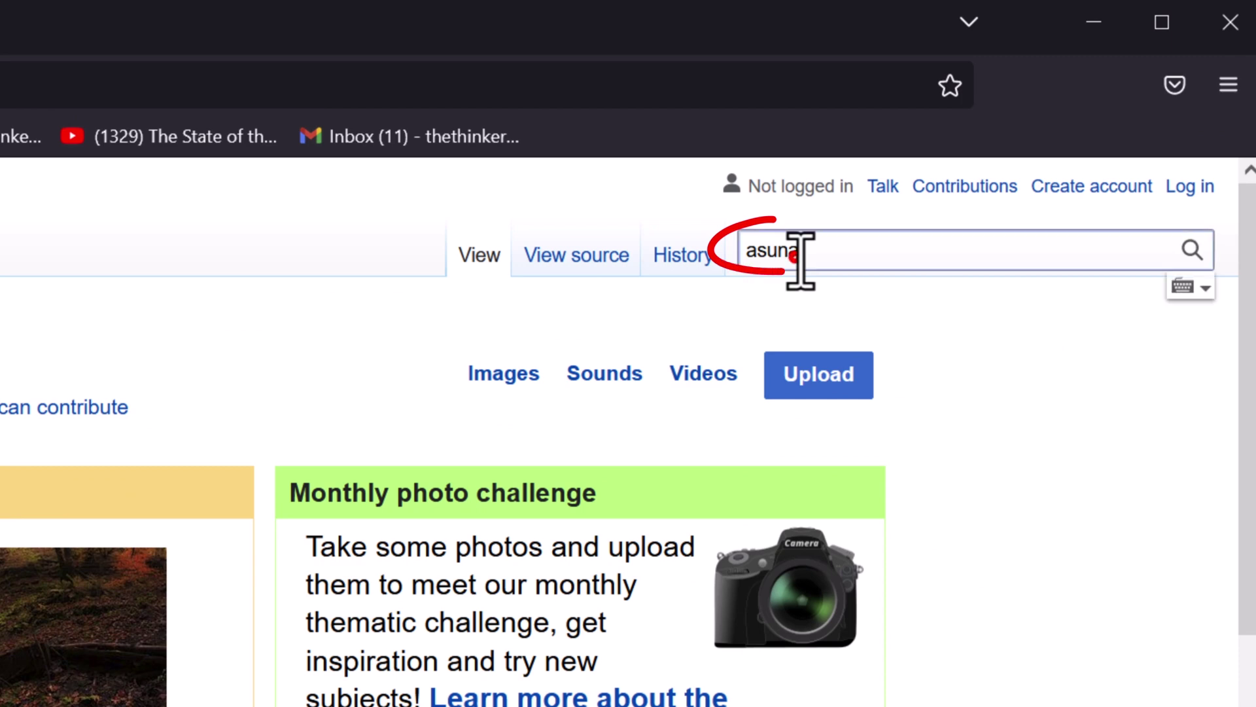
double_click(794, 249)
key("BackSpace")
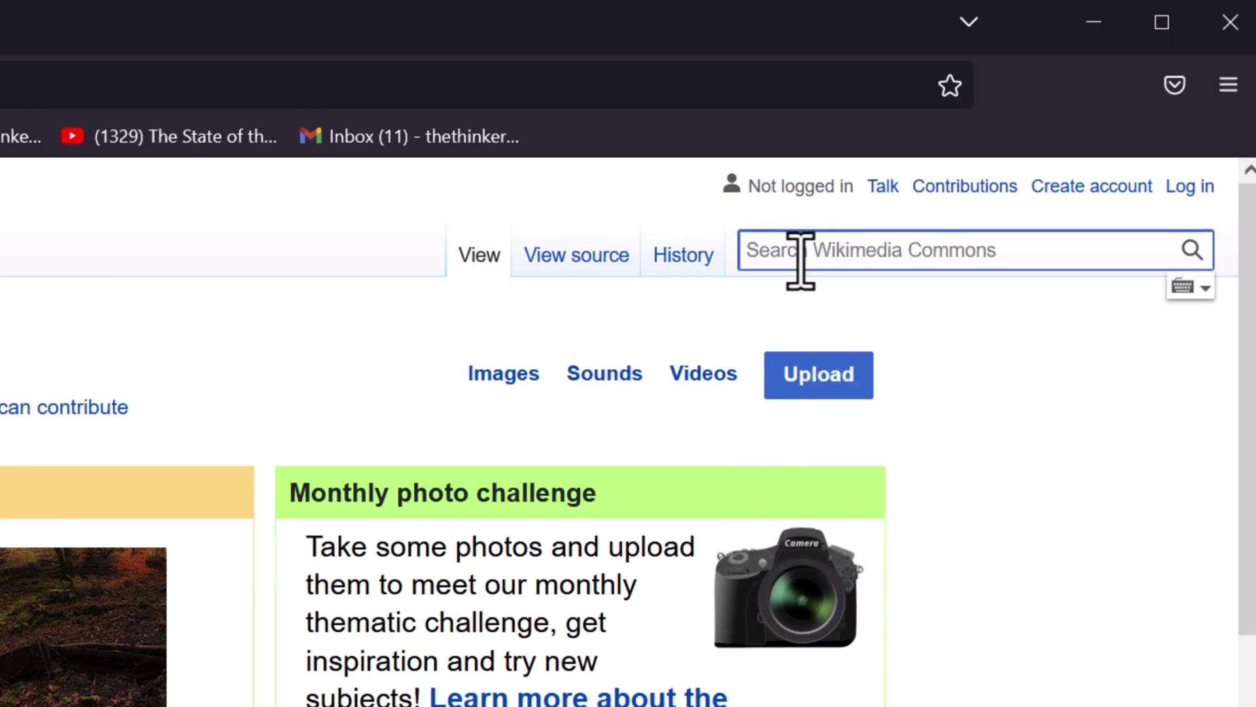
type("free mario ")
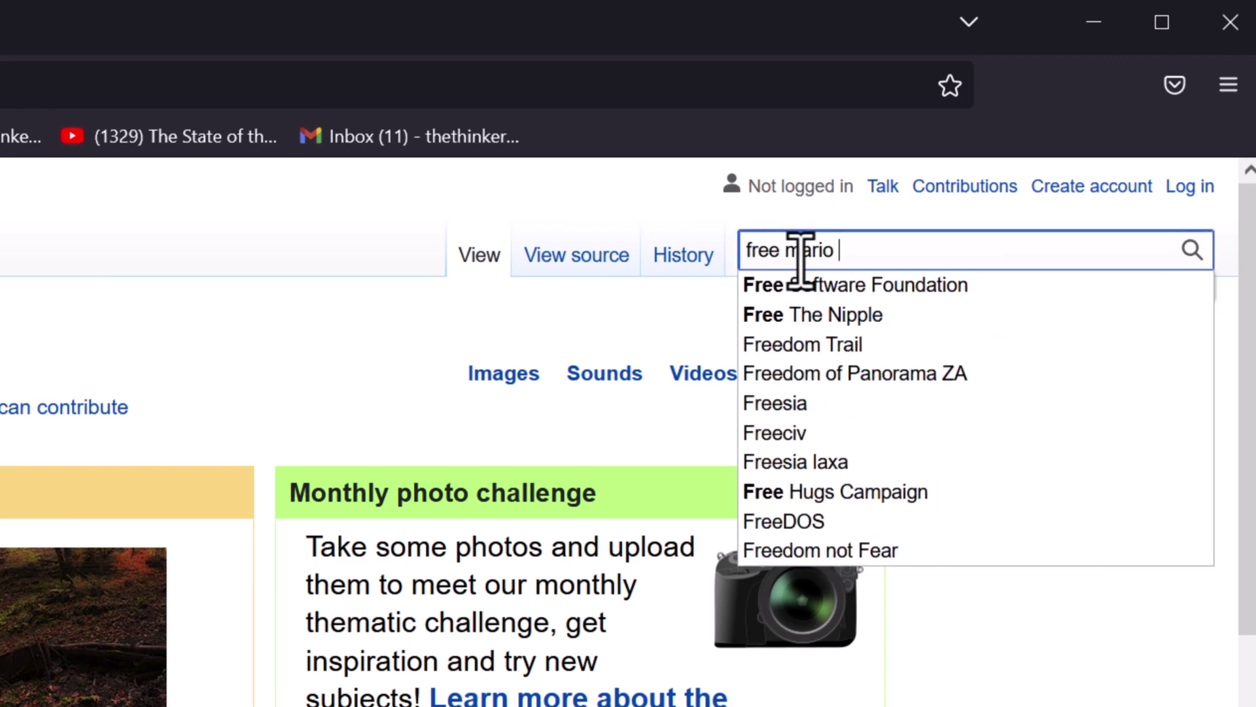
type("sv")
type("m")
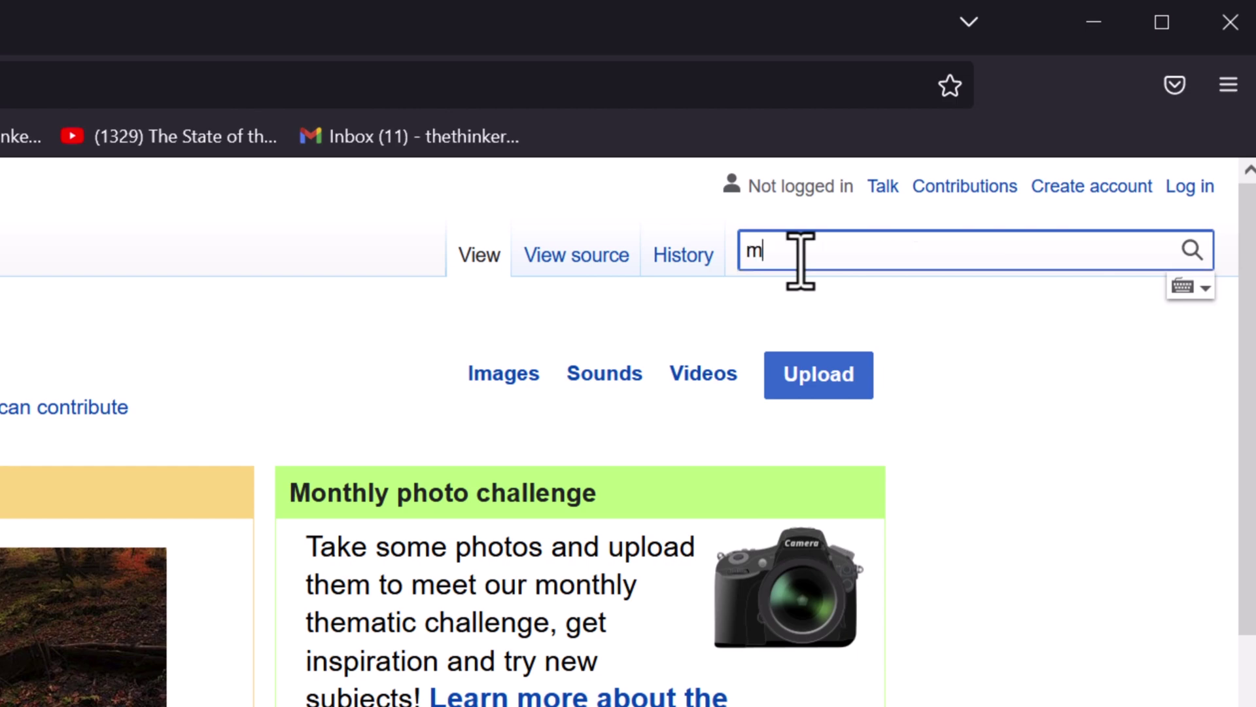
type("ario svg")
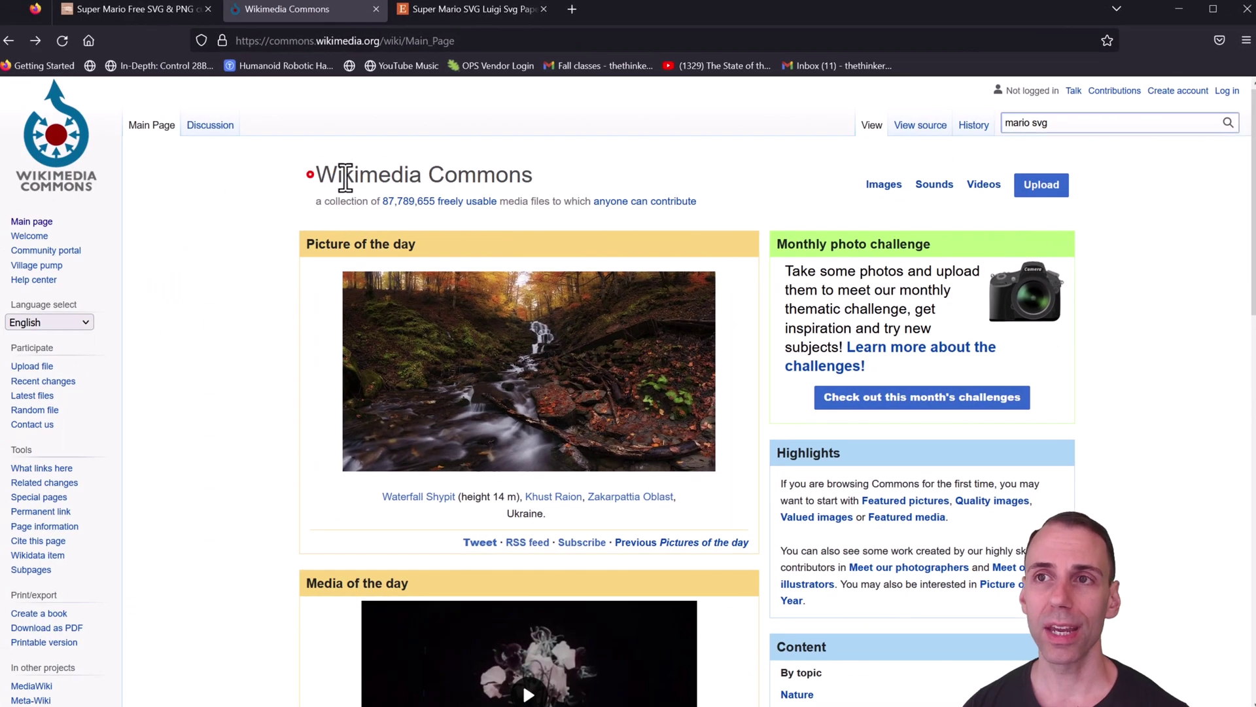
left_click_drag(310, 174, 538, 187)
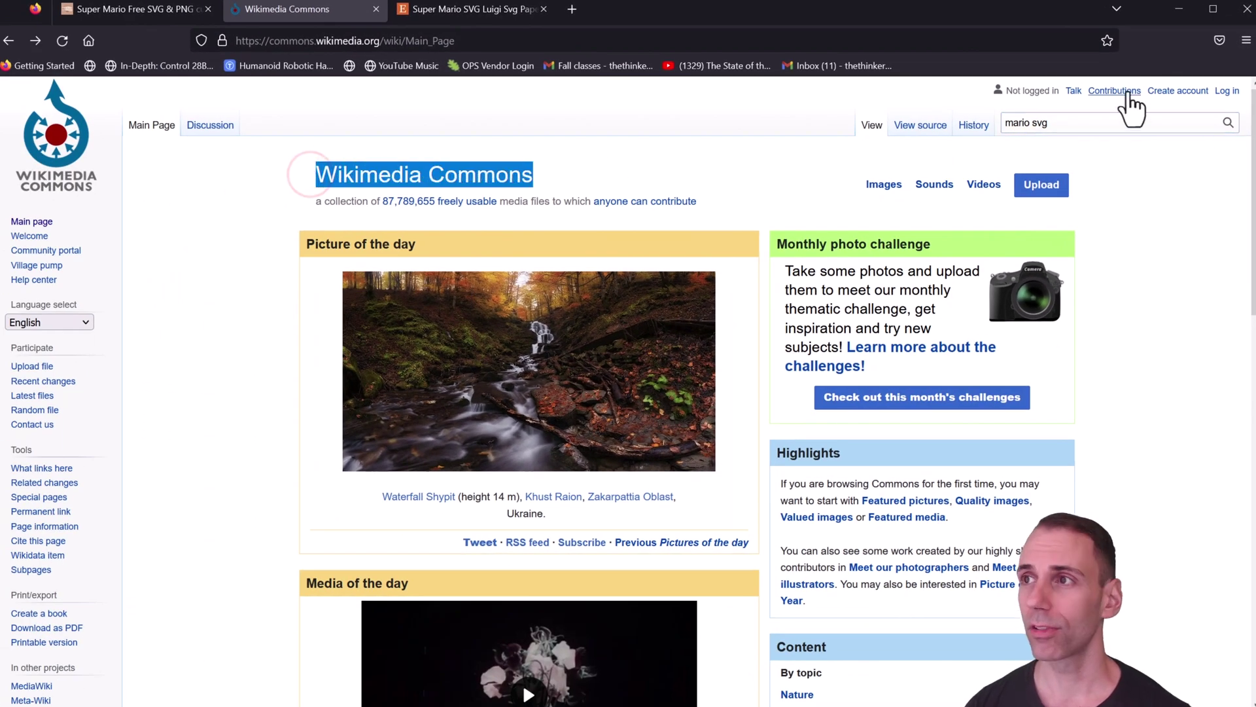
left_click(1078, 122)
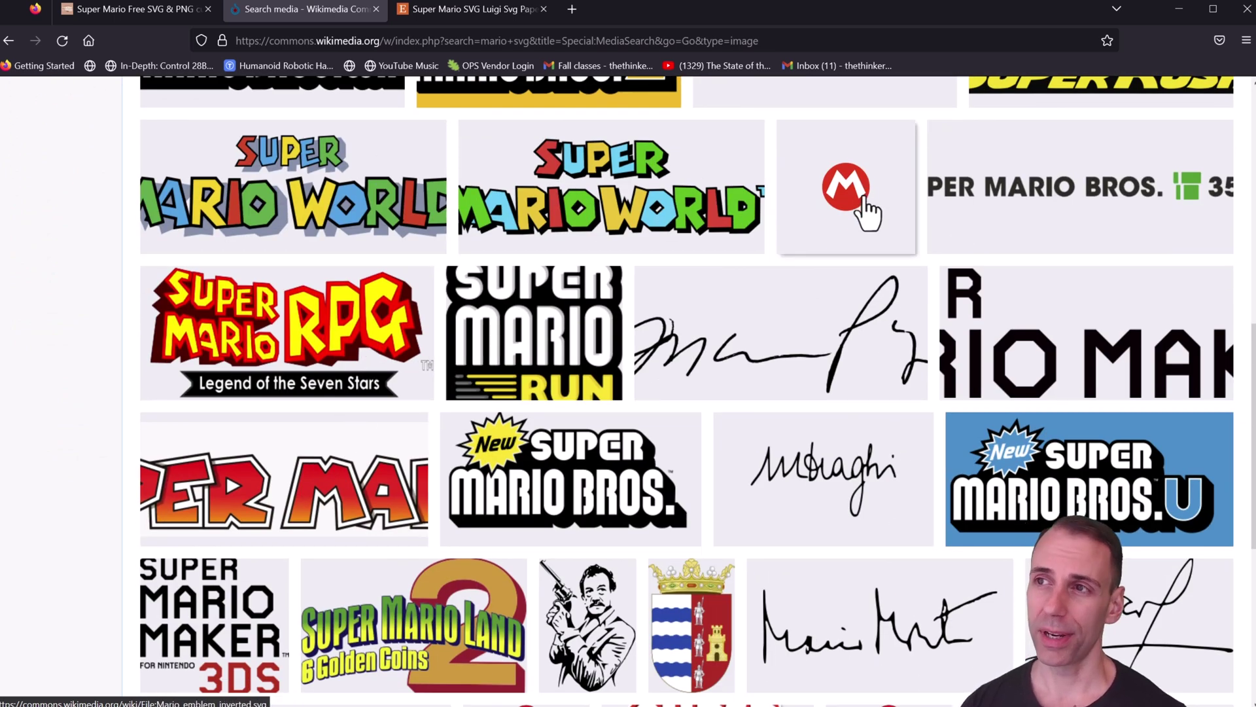
Scroll the image results and open the signature SVG file's details
scroll(844, 274, "down", 6)
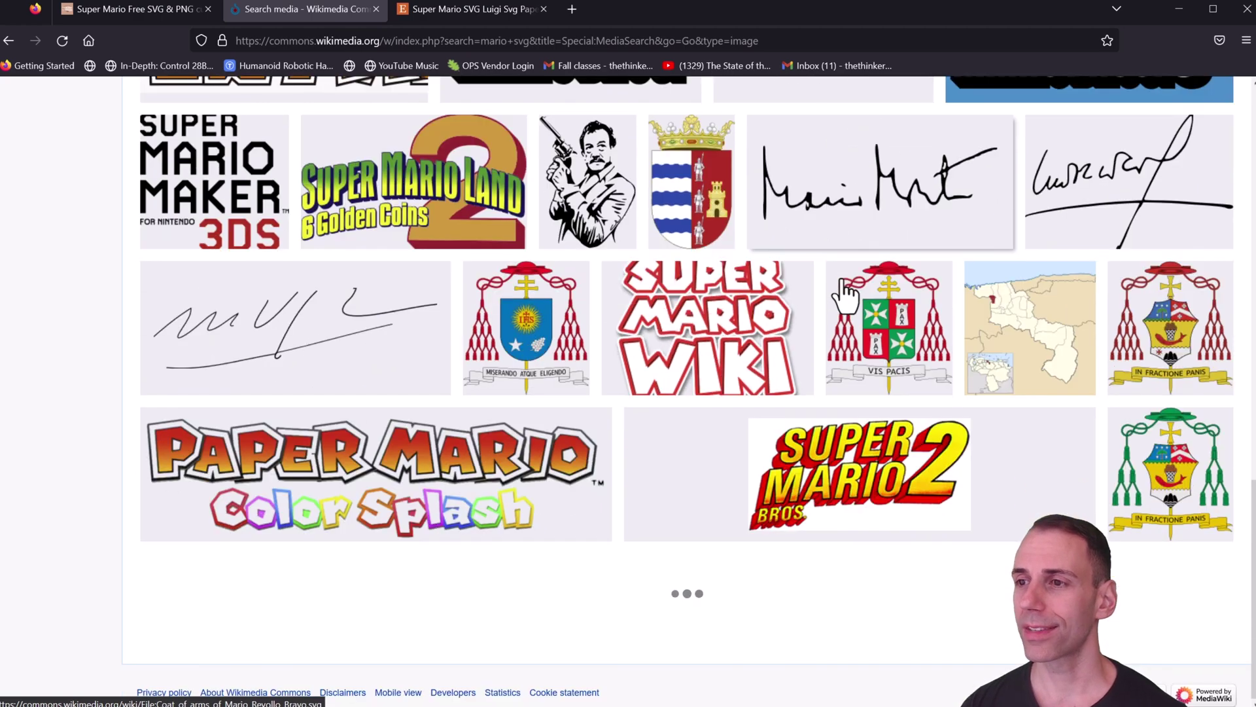
scroll(612, 409, "down", 8)
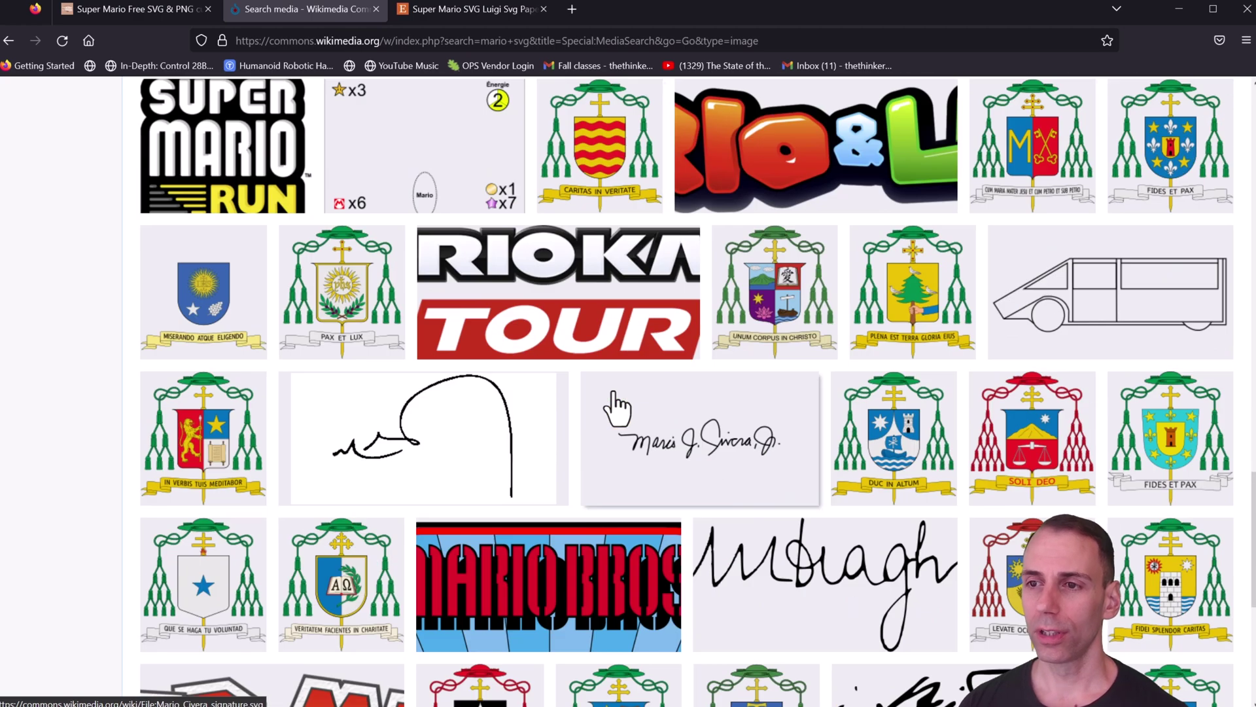
left_click(615, 409)
scroll(612, 403, "up", 15)
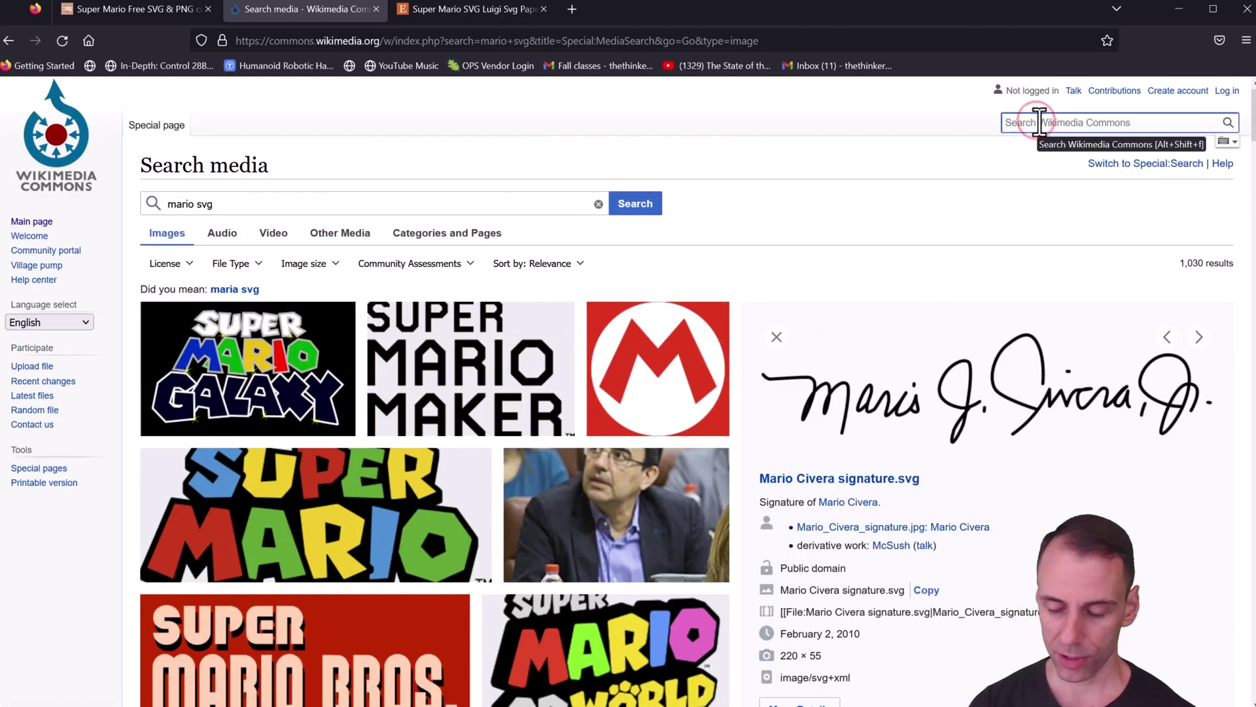
Search Wikimedia Commons for 'halo svg' and scroll through the Halo logo results
type("halo svg")
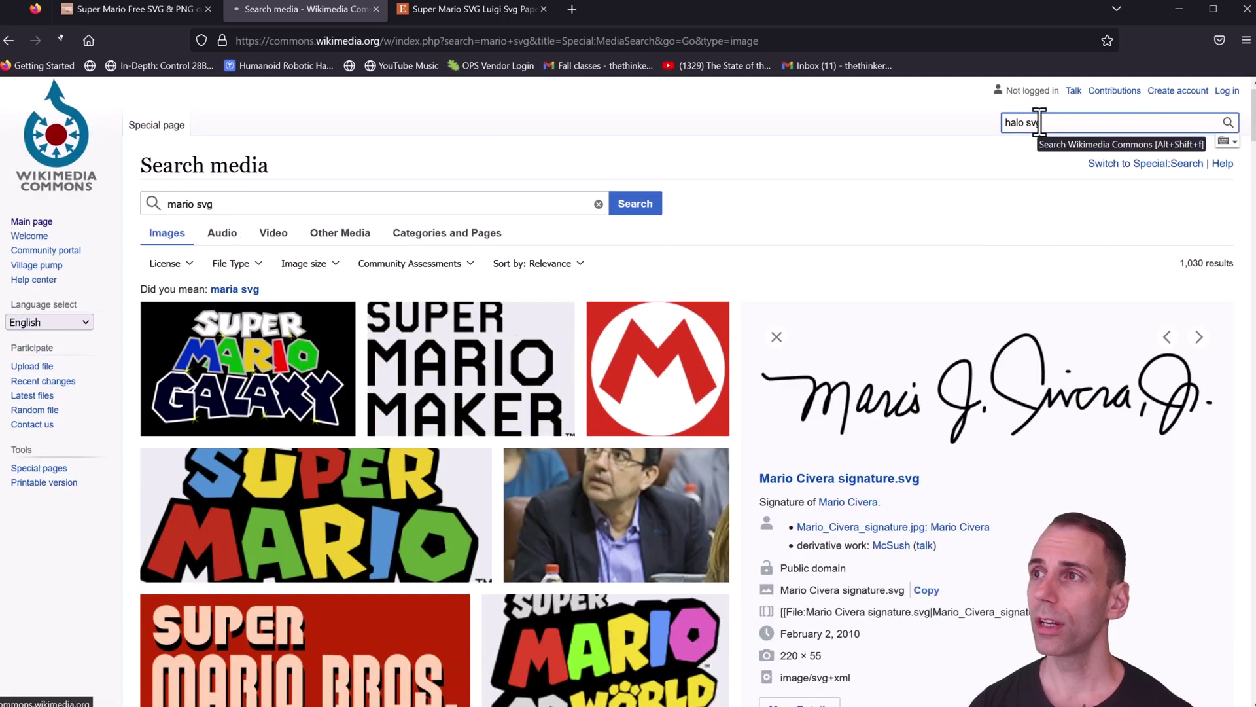
key("Return")
scroll(801, 376, "down", 2)
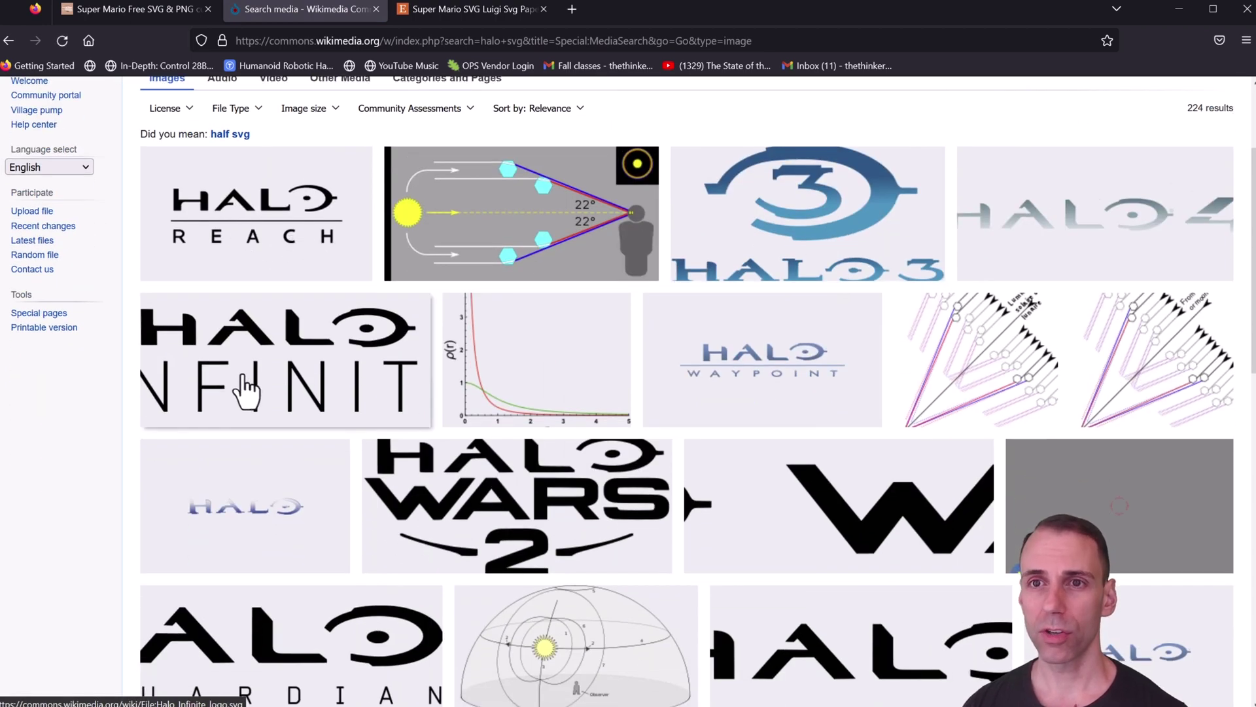
scroll(777, 477, "down", 5)
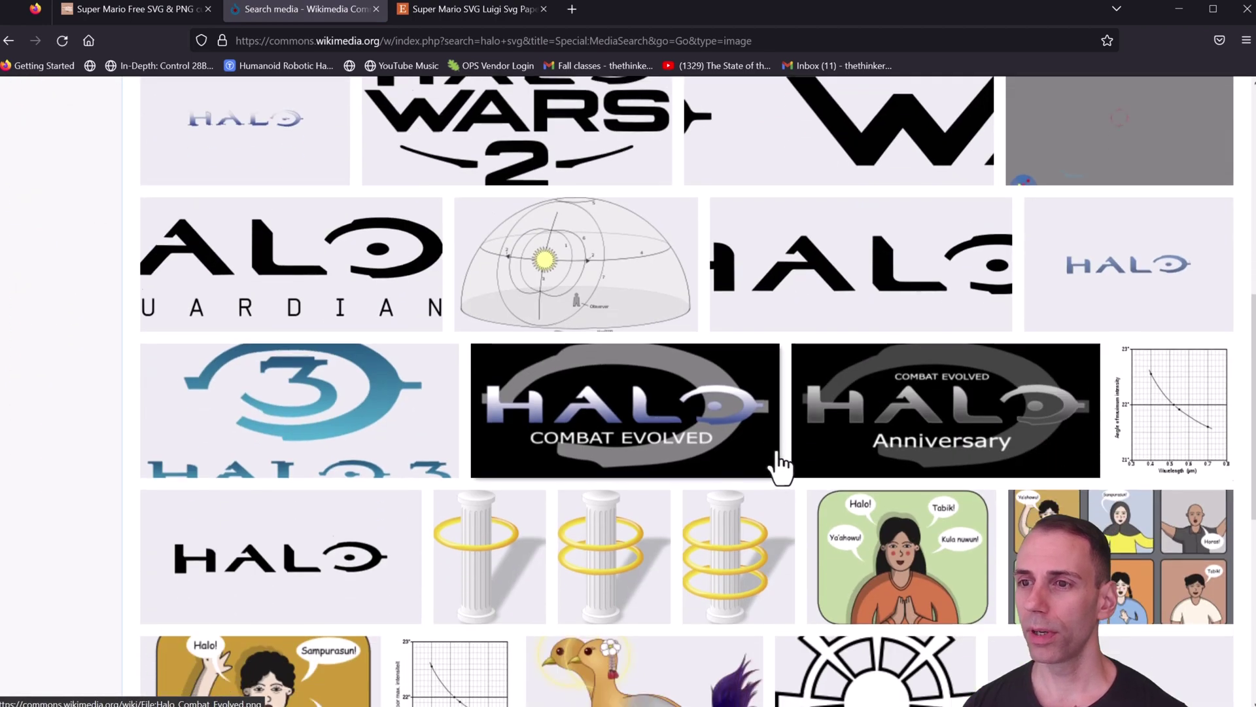
scroll(778, 462, "down", 6)
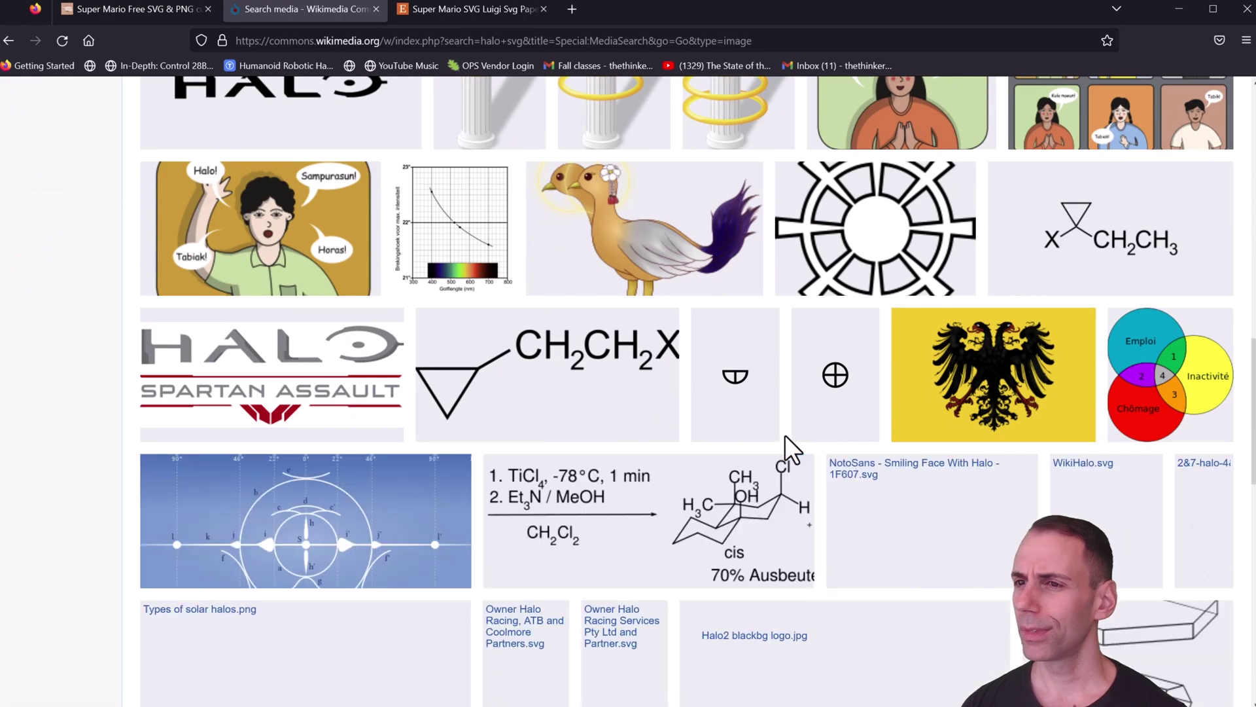
scroll(786, 439, "down", 6)
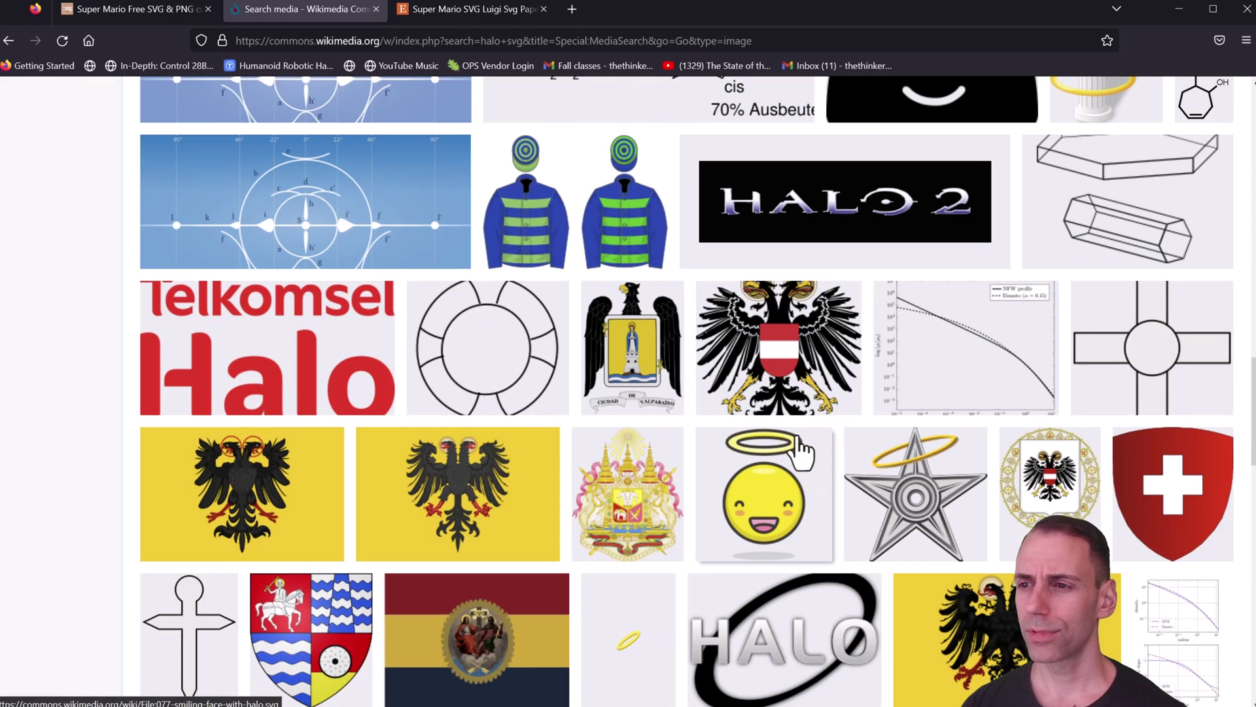
scroll(798, 452, "up", 20)
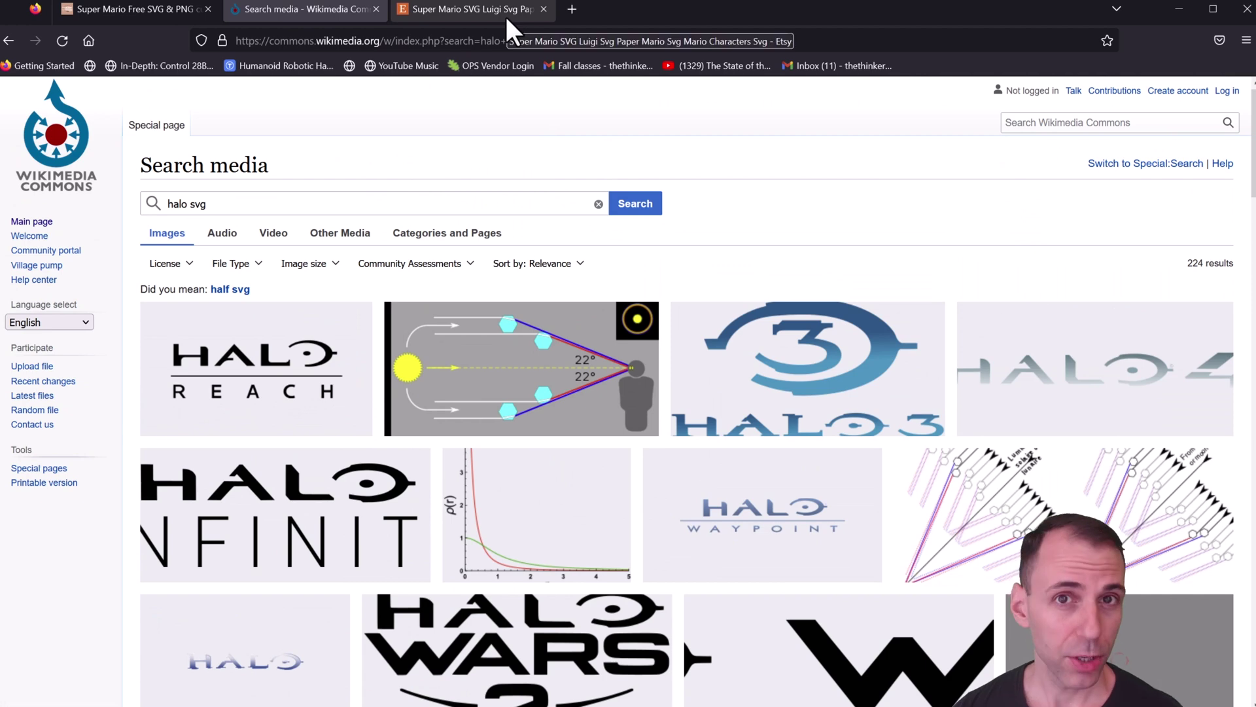
Switch to the Etsy Mario SVG listing and look over the page
left_click(504, 10)
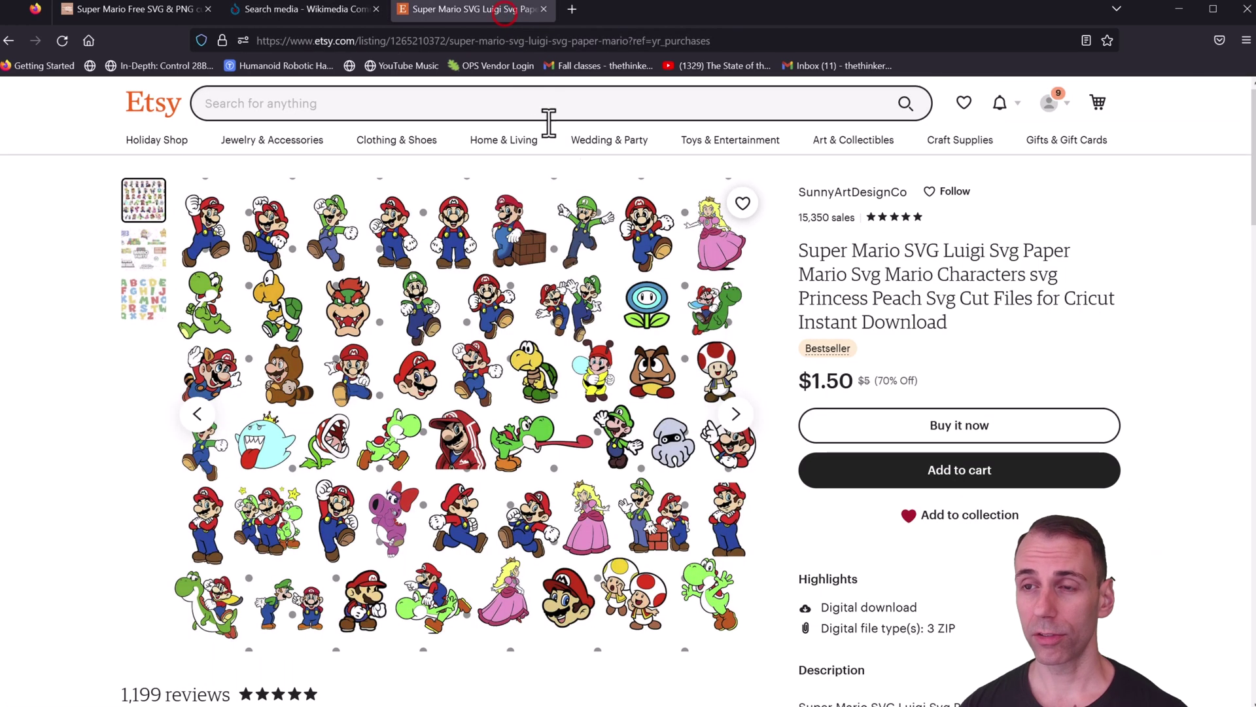
left_click(352, 104)
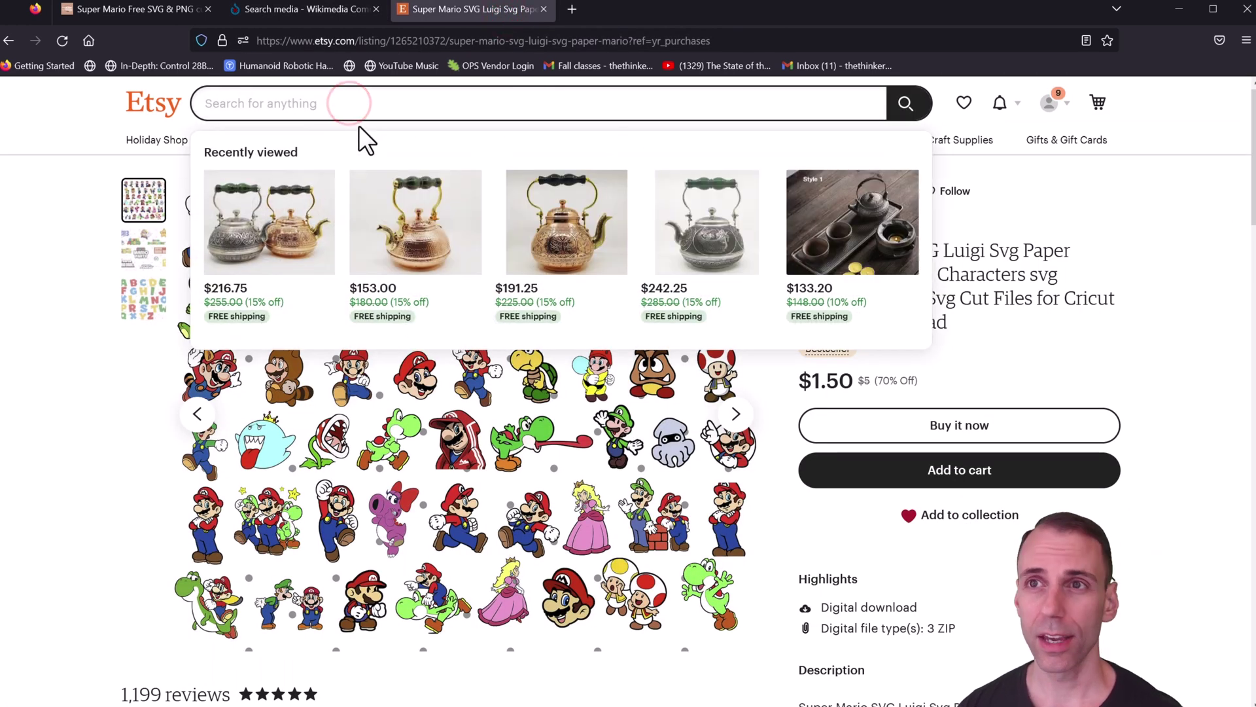
left_click(73, 363)
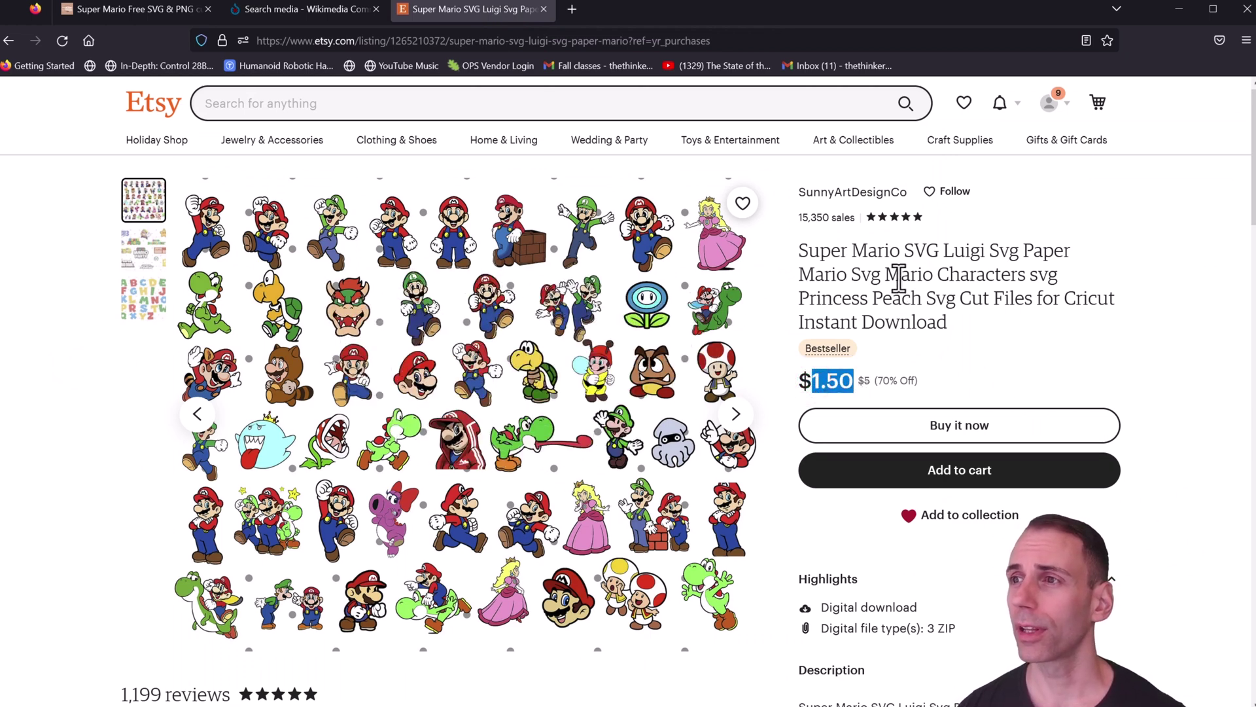
left_click(1038, 181)
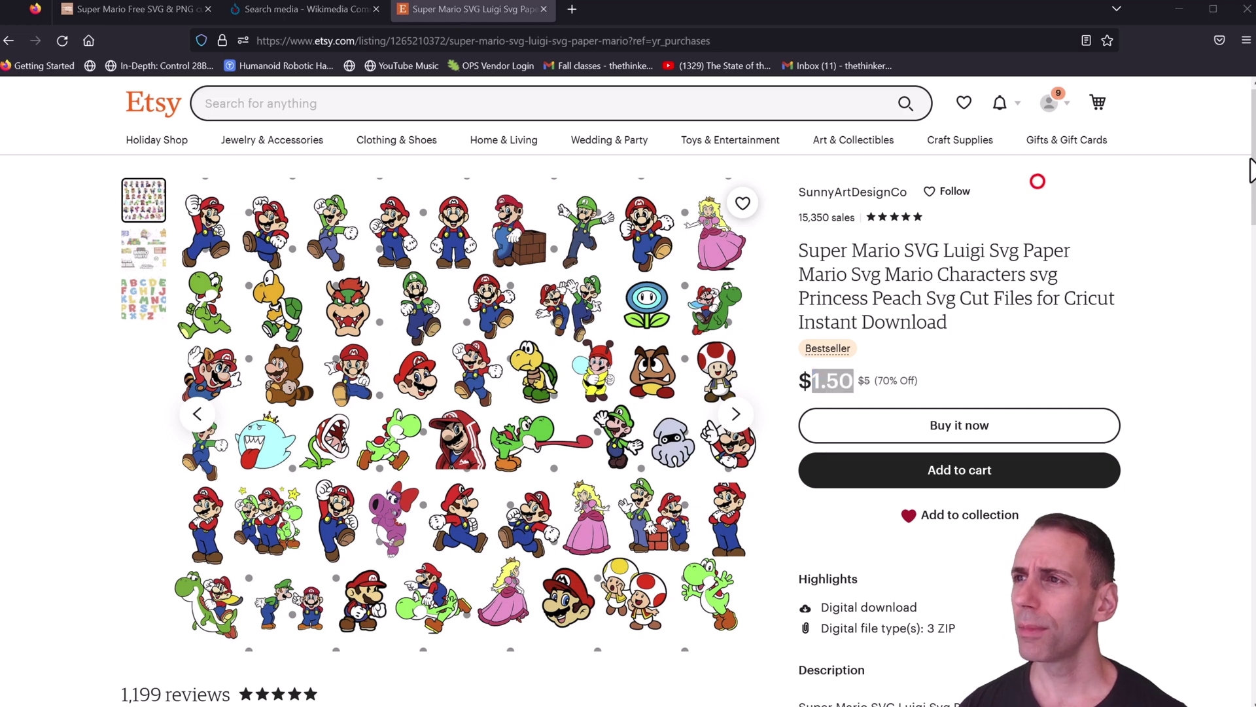
scroll(597, 403, "down", 1)
scroll(597, 399, "up", 1)
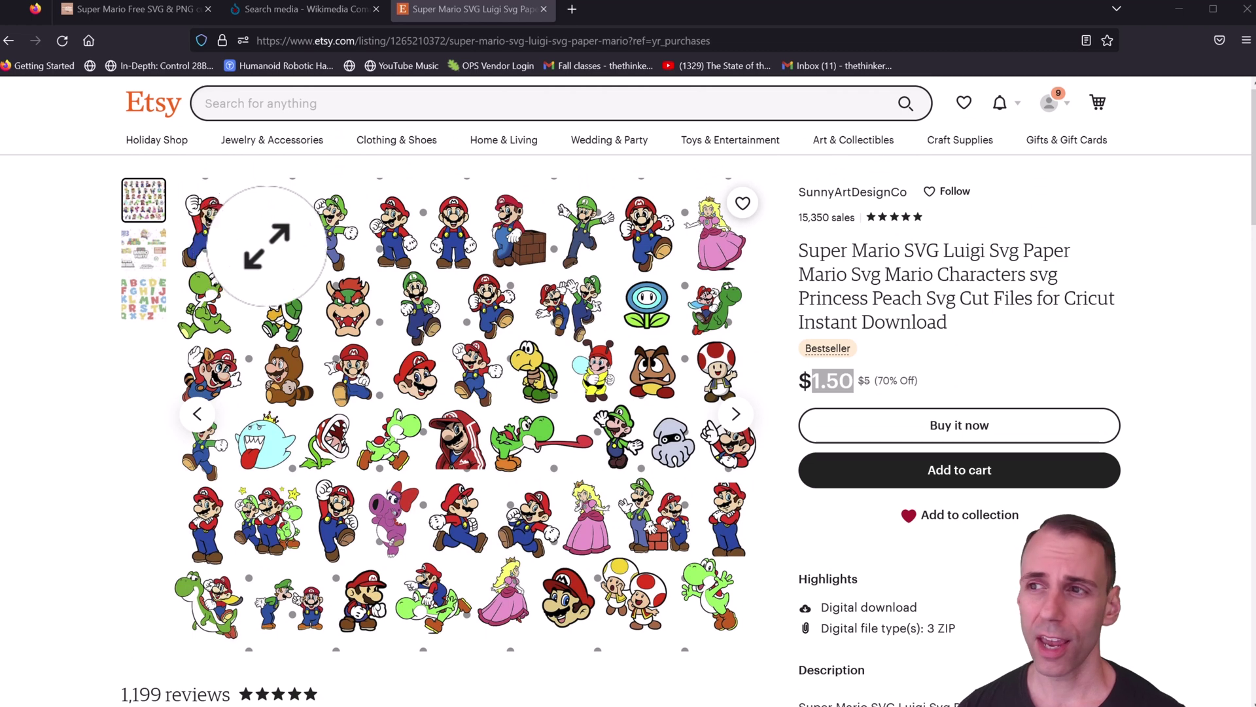
View the listing's character sheet full screen, then close it
left_click(405, 352)
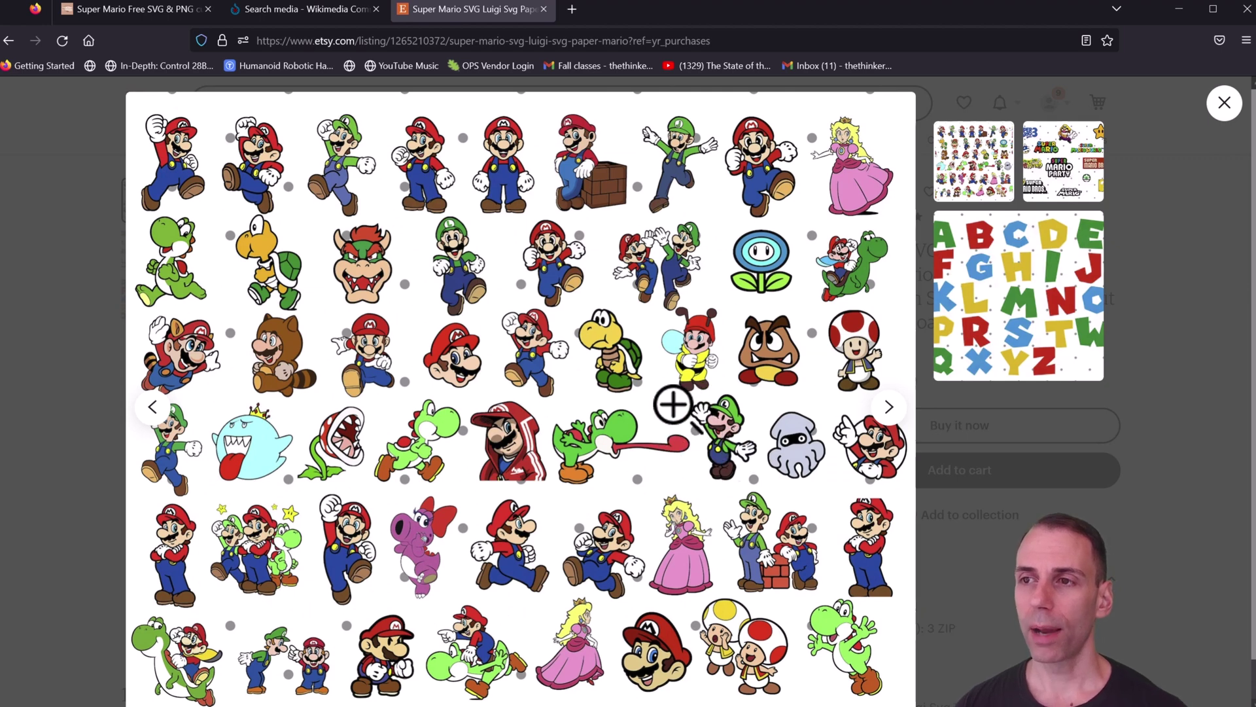
key("Escape")
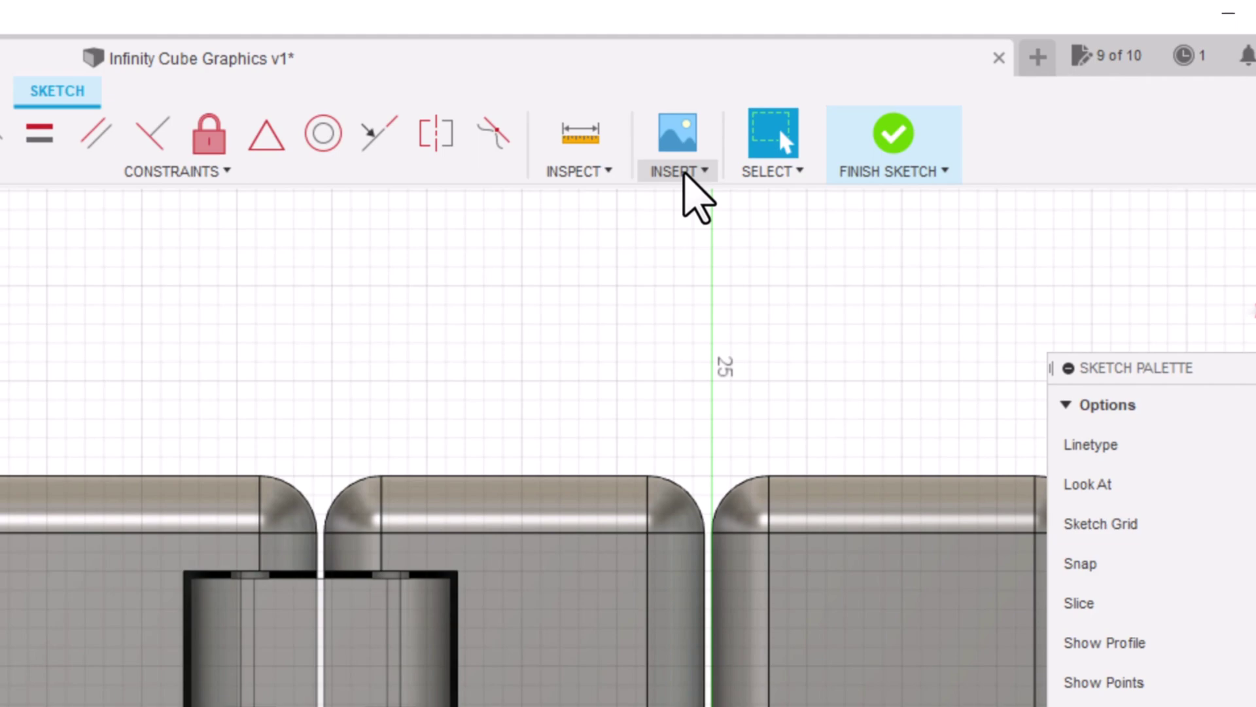
Insert 2.svg from the Cube Build folder into the sketch with Insert SVG
left_click(686, 178)
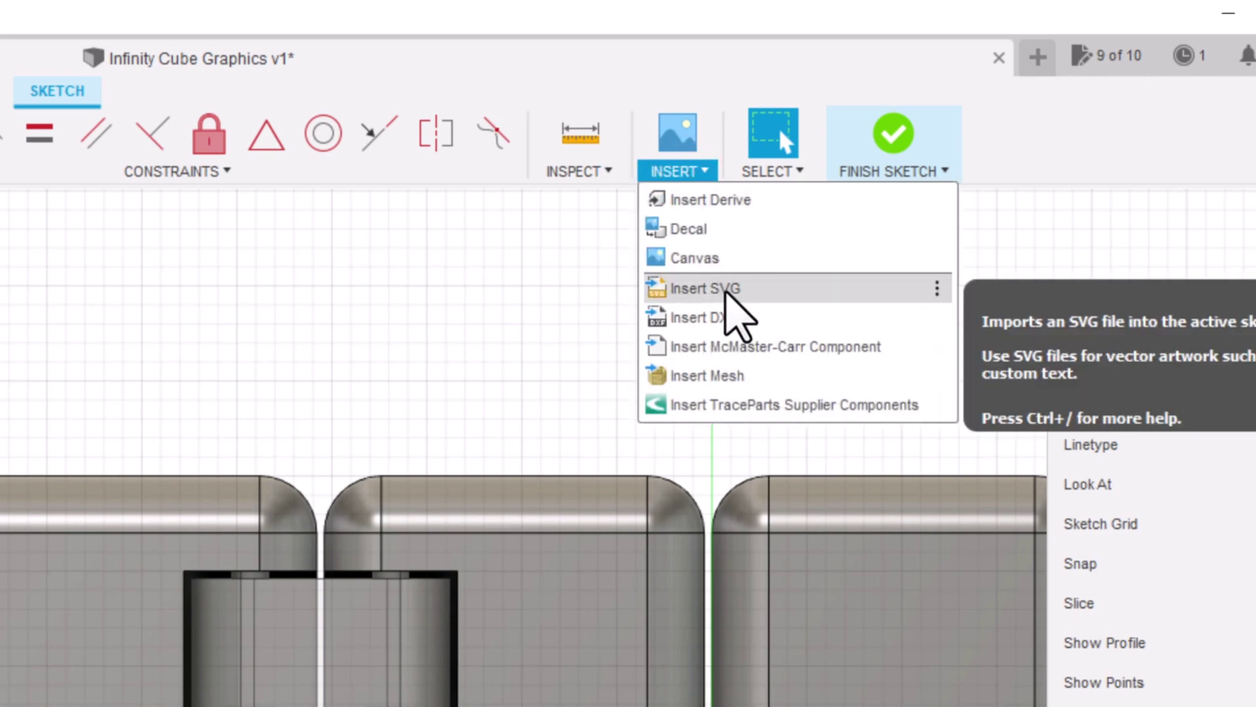
left_click(720, 289)
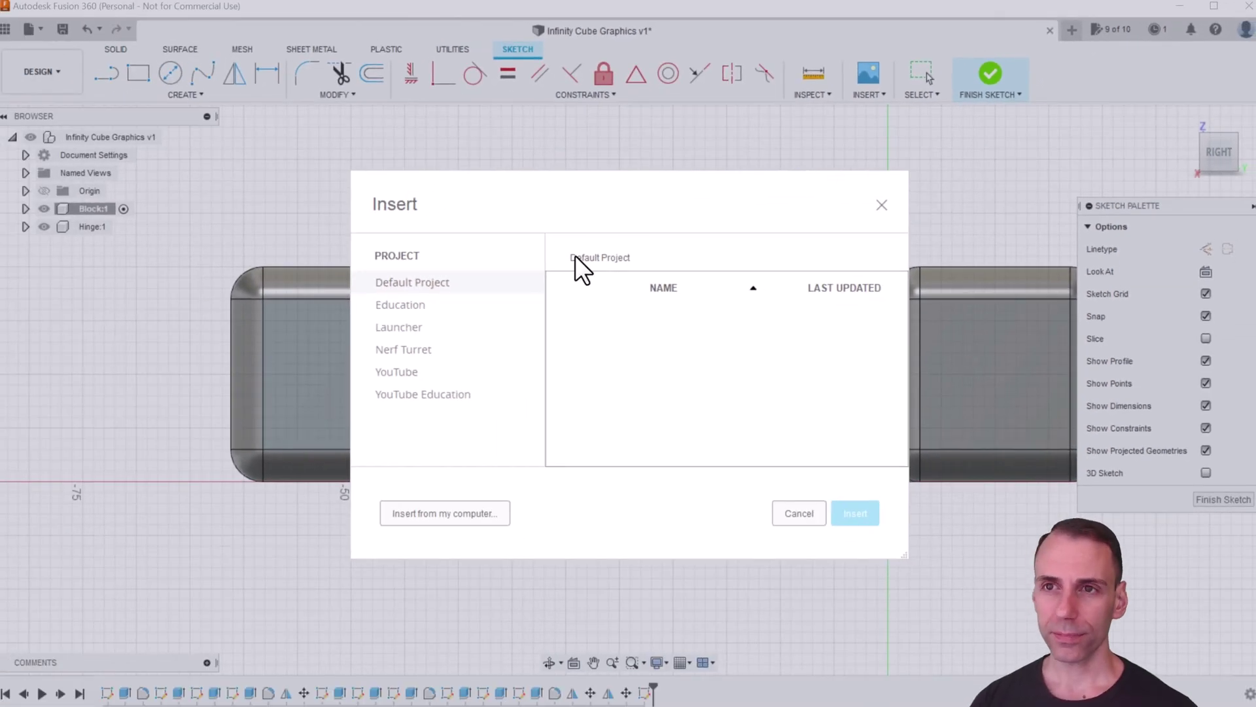
left_click(478, 510)
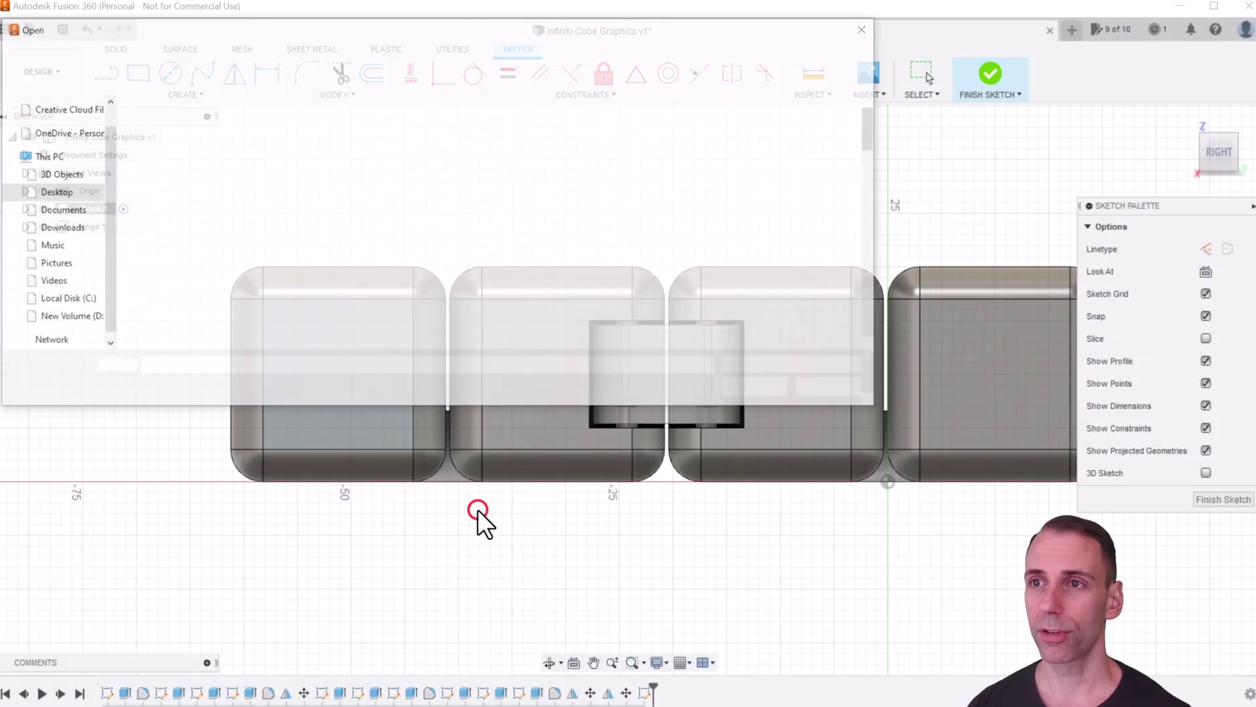
left_click(270, 55)
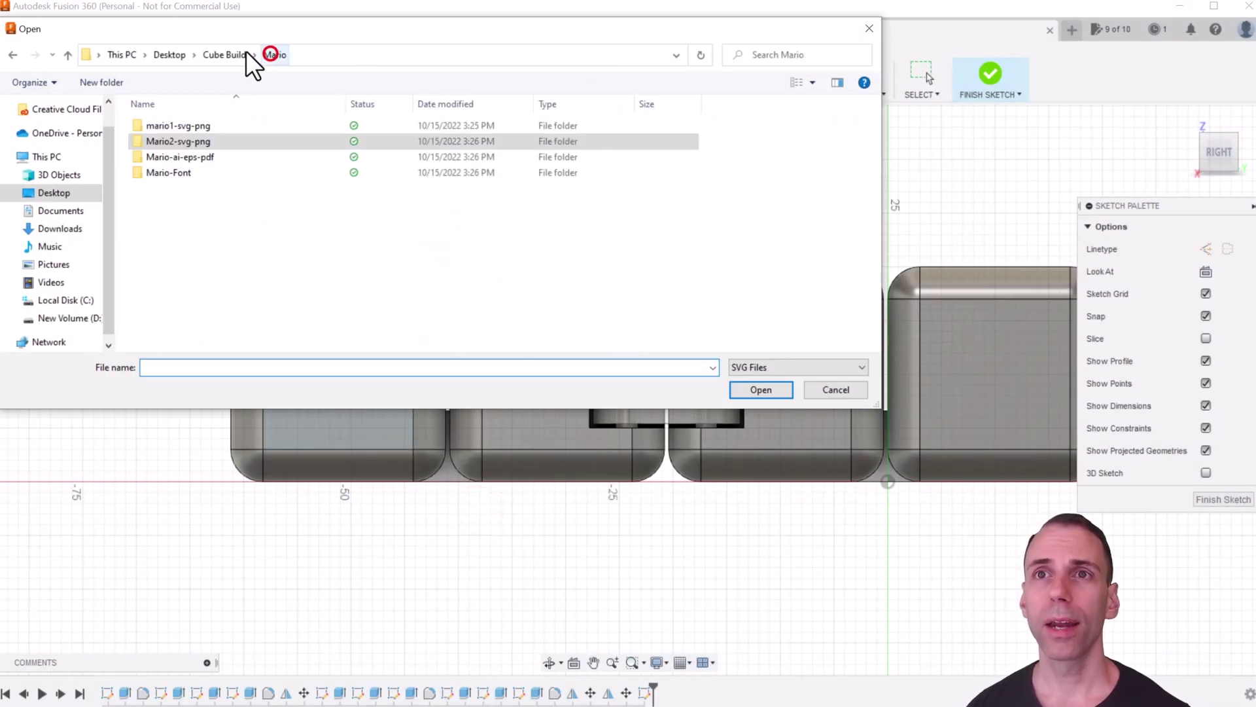
left_click(227, 51)
left_click(154, 139)
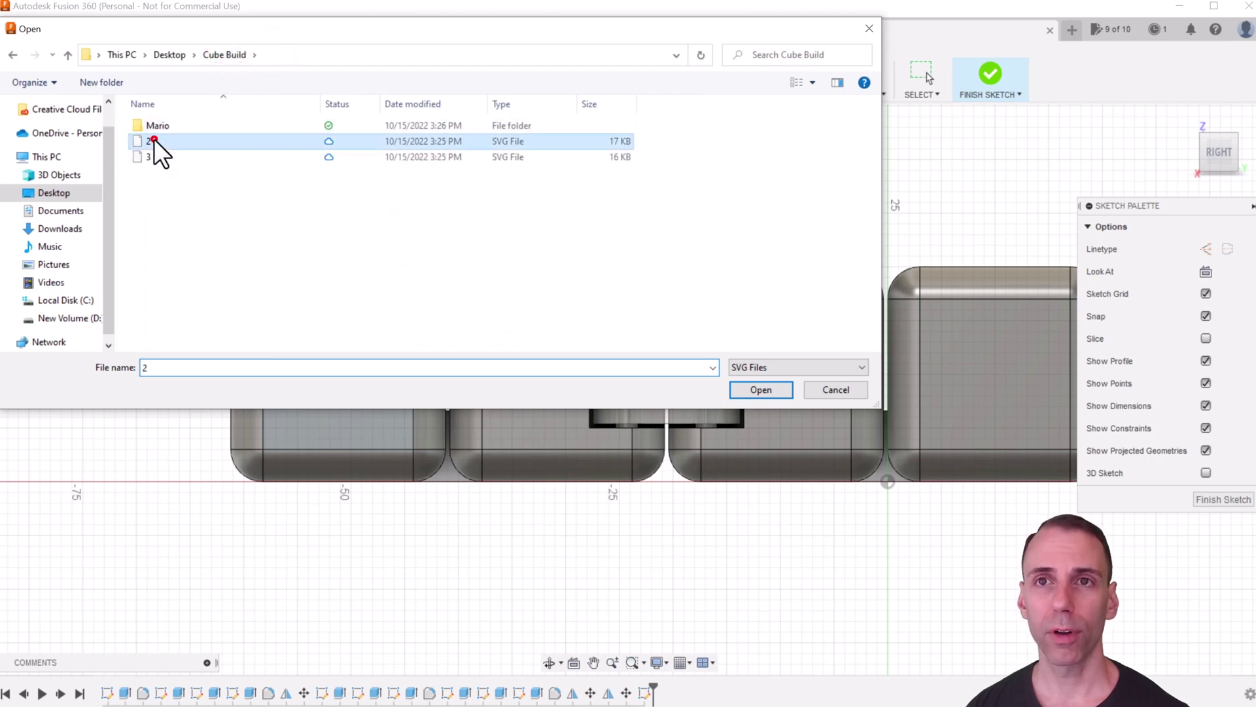
left_click(154, 139)
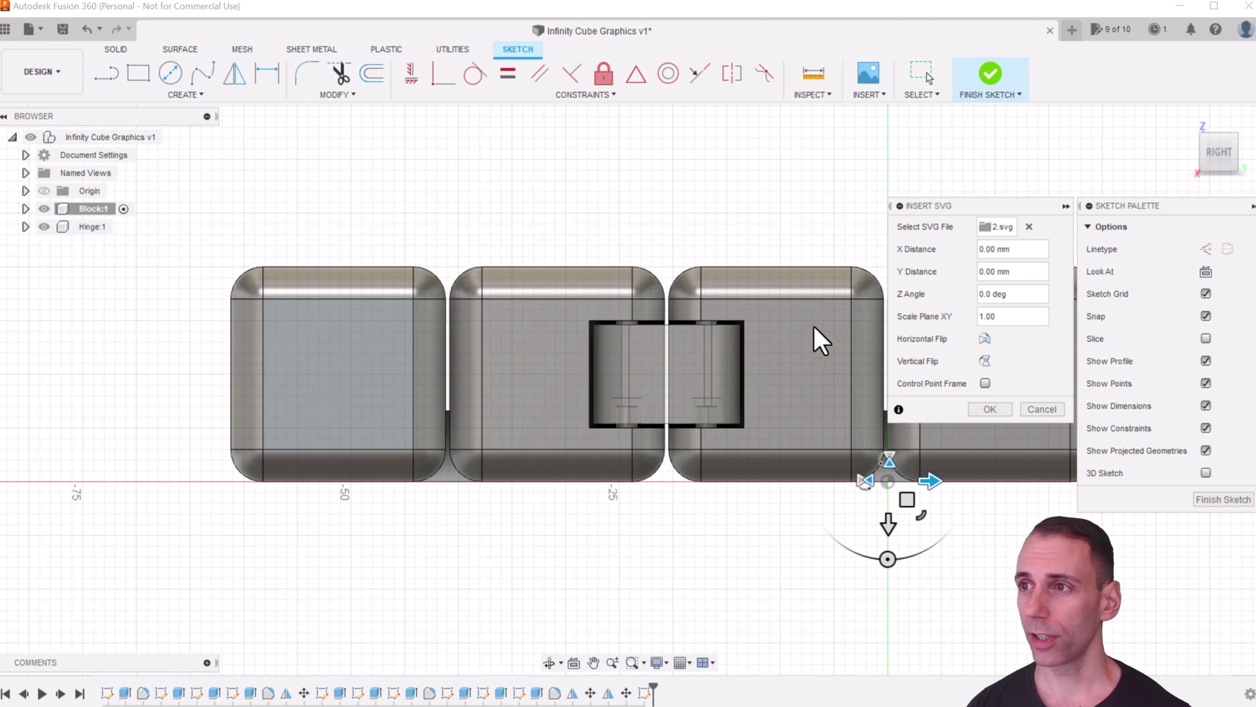
Enlarge the Luigi outline and move it onto the right-hand cube face
scroll(903, 495, "down", 10)
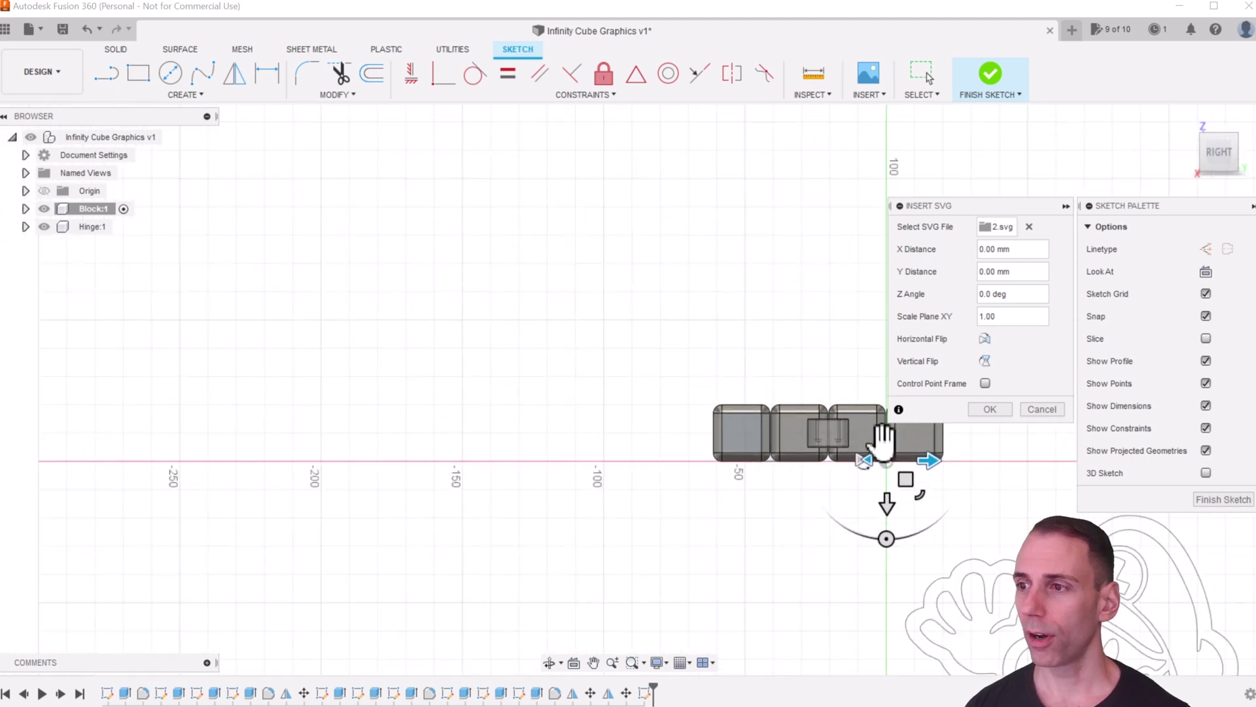
mouse_move(820, 426)
middle_mouse_down()
mouse_move(551, 292)
mouse_move(595, 307)
mouse_move(606, 366)
middle_mouse_up()
scroll(606, 367, "up", 4)
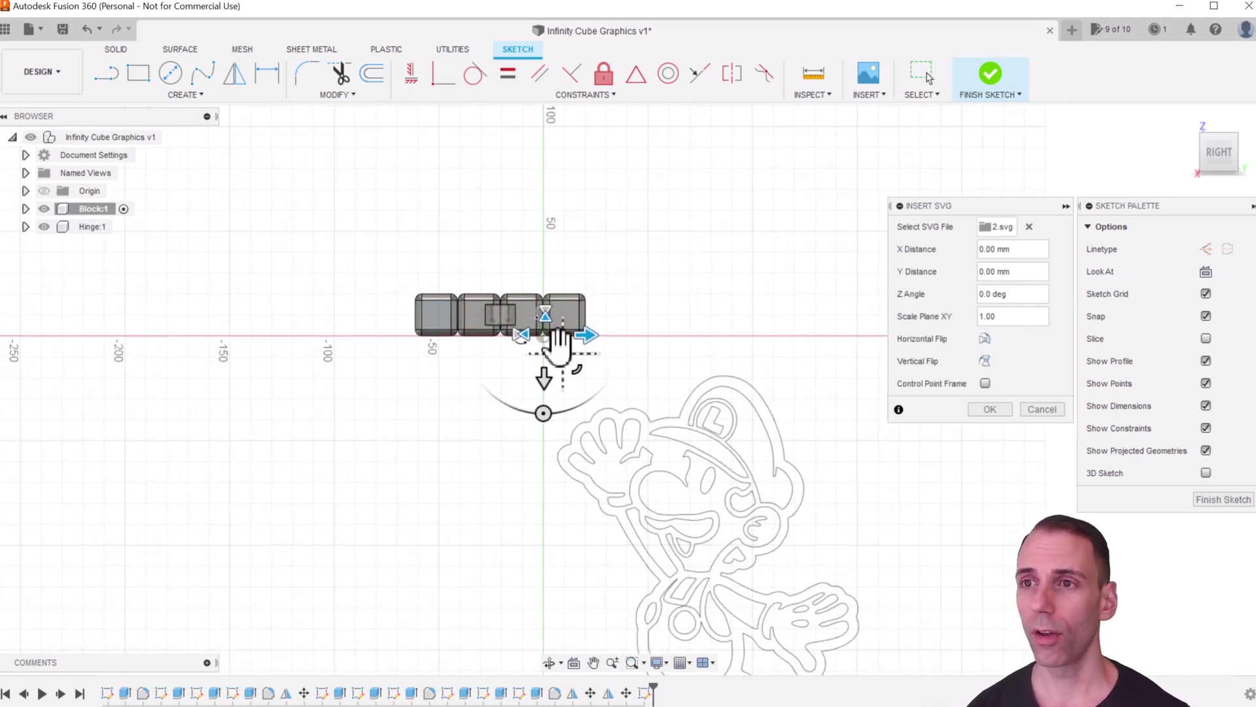
left_click_drag(563, 354, 442, 226)
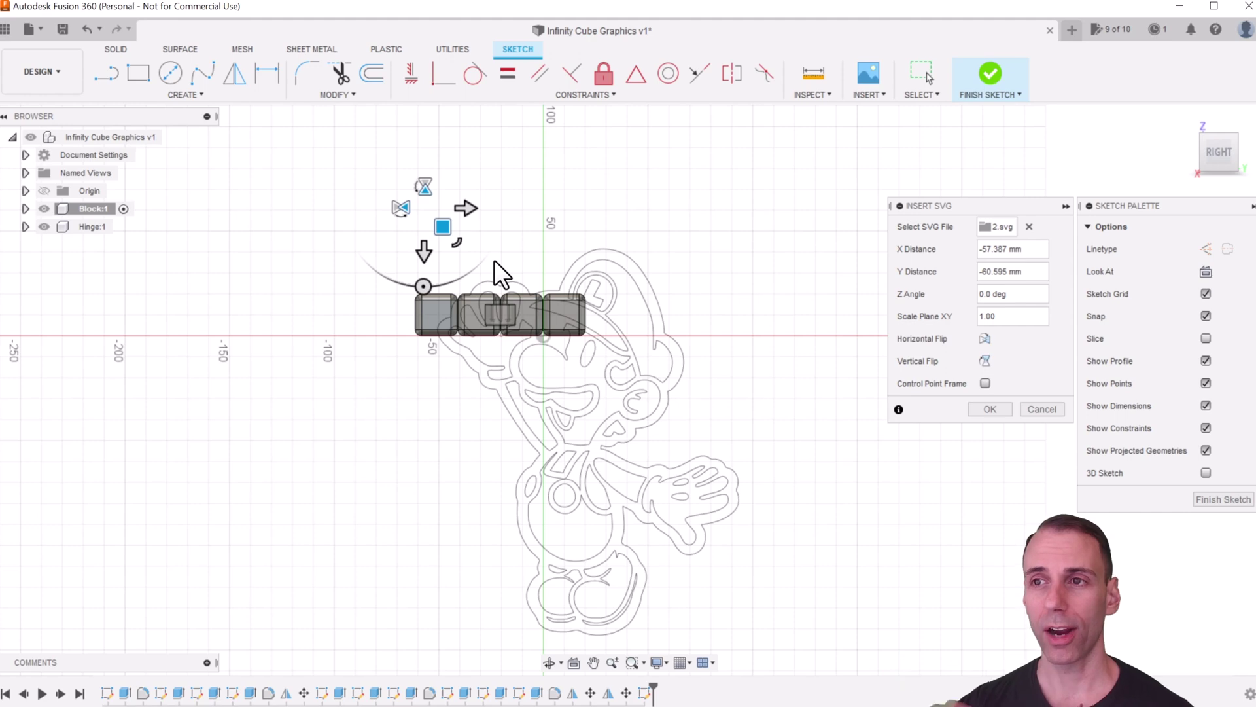
left_click_drag(443, 226, 460, 249)
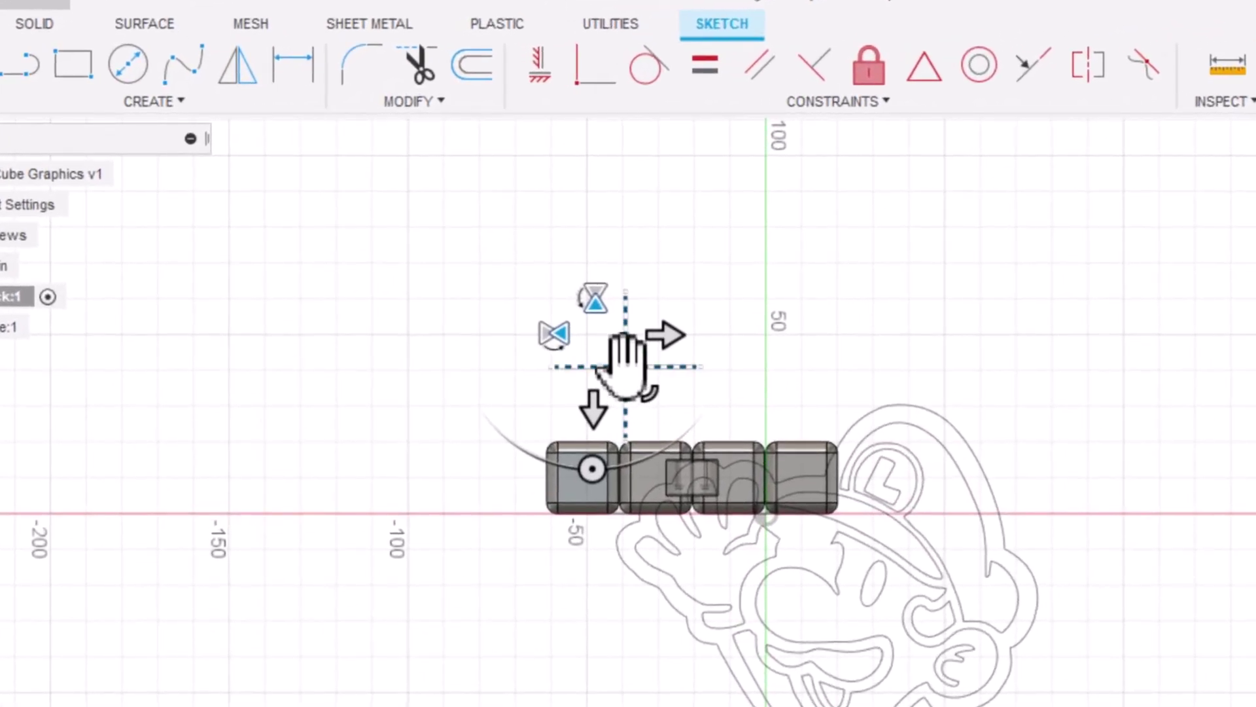
mouse_move(631, 366)
left_mouse_down()
mouse_move(603, 356)
mouse_move(877, 497)
mouse_move(543, 308)
mouse_move(780, 435)
mouse_move(567, 327)
mouse_move(520, 282)
left_mouse_up()
scroll(630, 317, "up", 5)
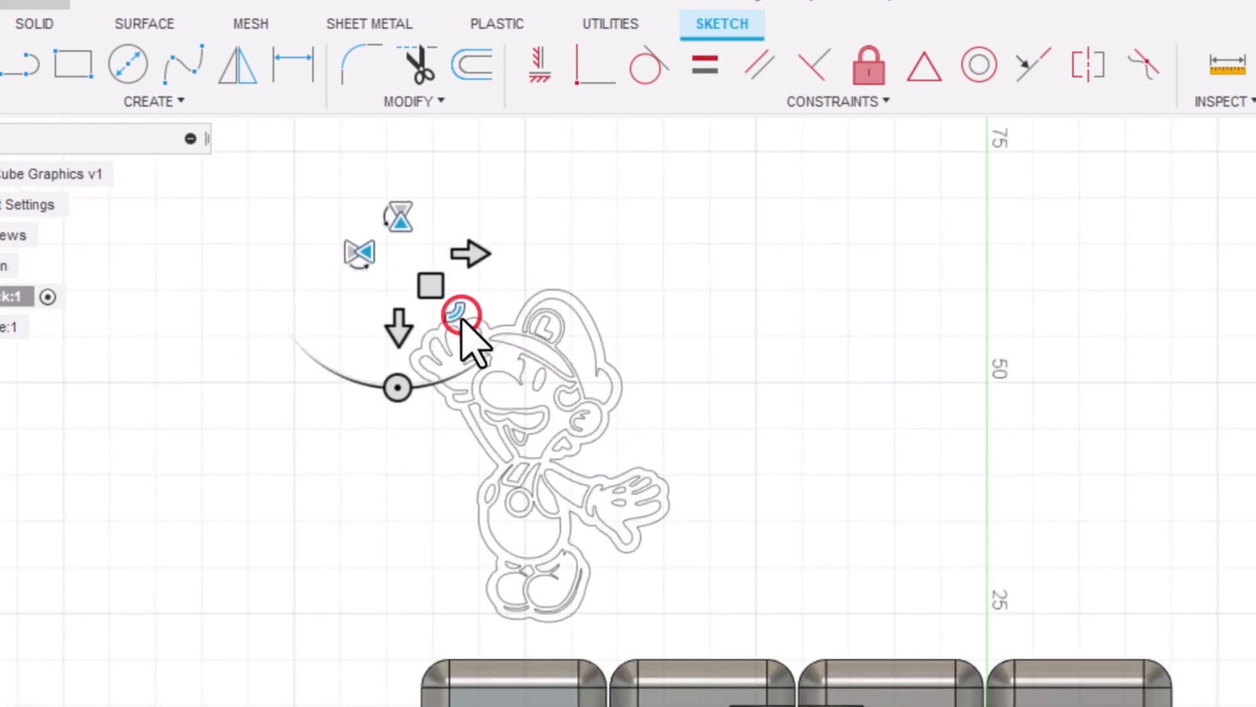
left_click_drag(461, 314, 1021, 654)
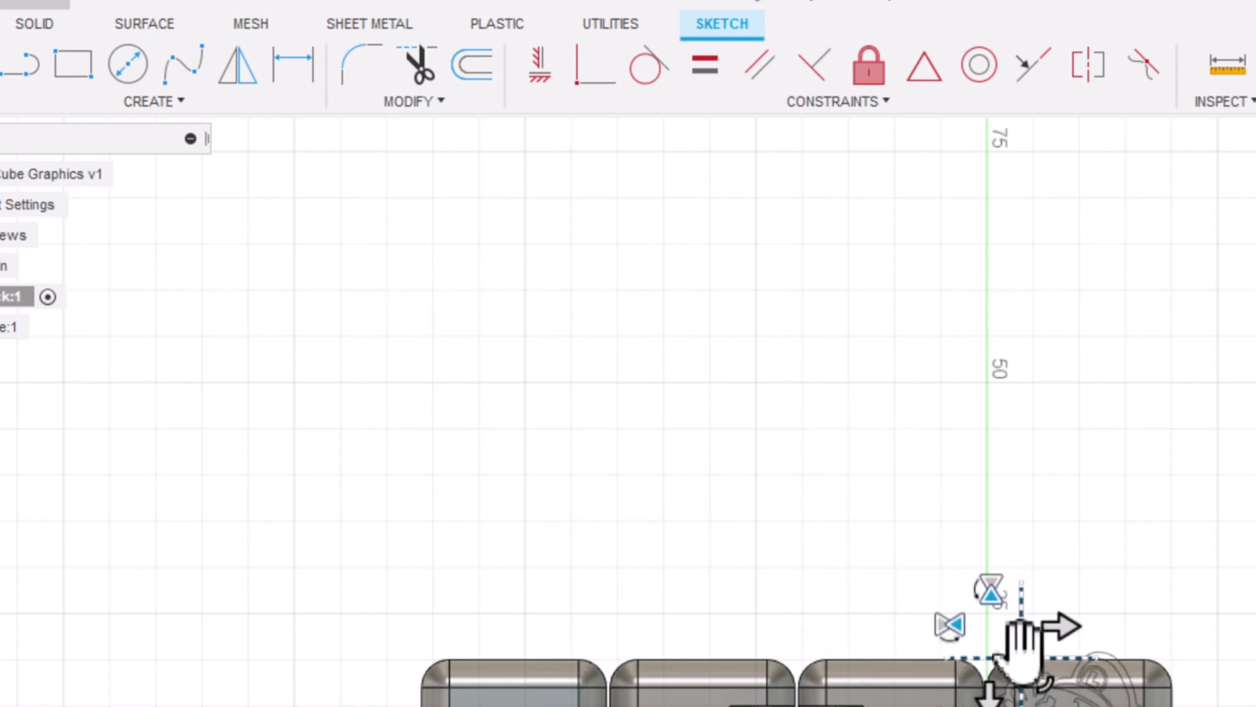
scroll(1021, 655, "up", 5)
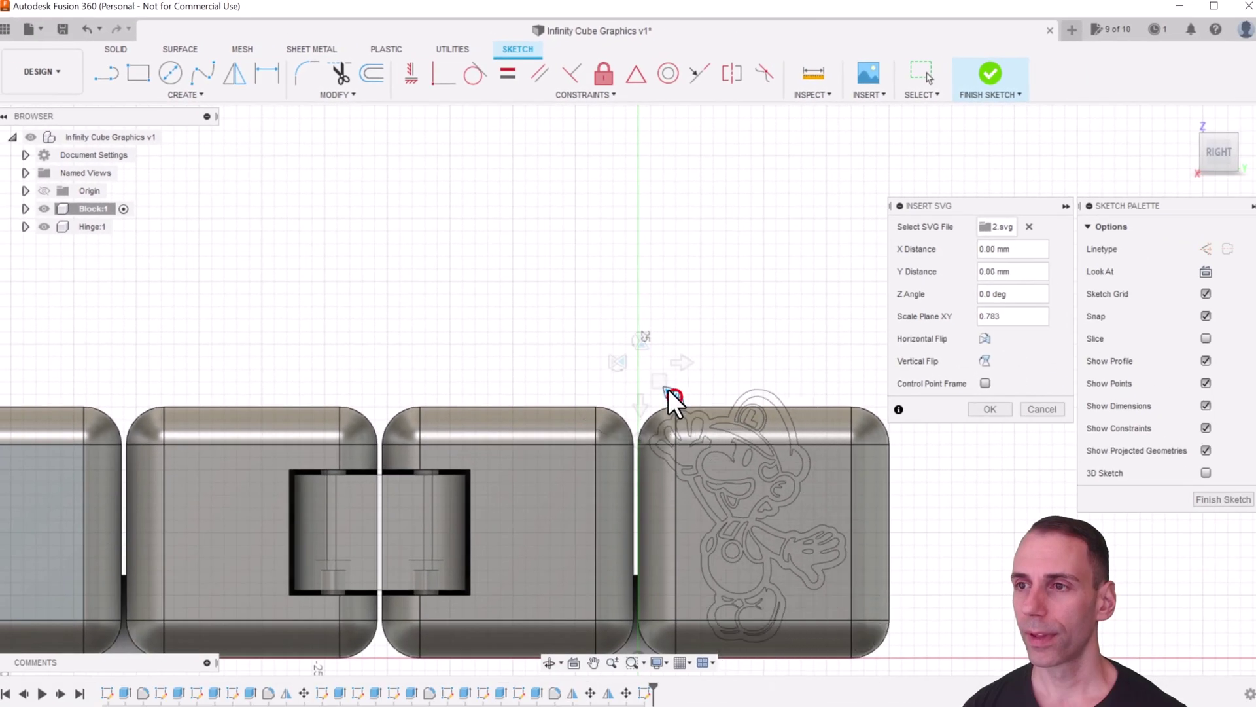
left_click_drag(669, 389, 721, 441)
Fine-tune the Luigi placement, commit it as sketch curves and finish the sketch
scroll(723, 435, "up", 3)
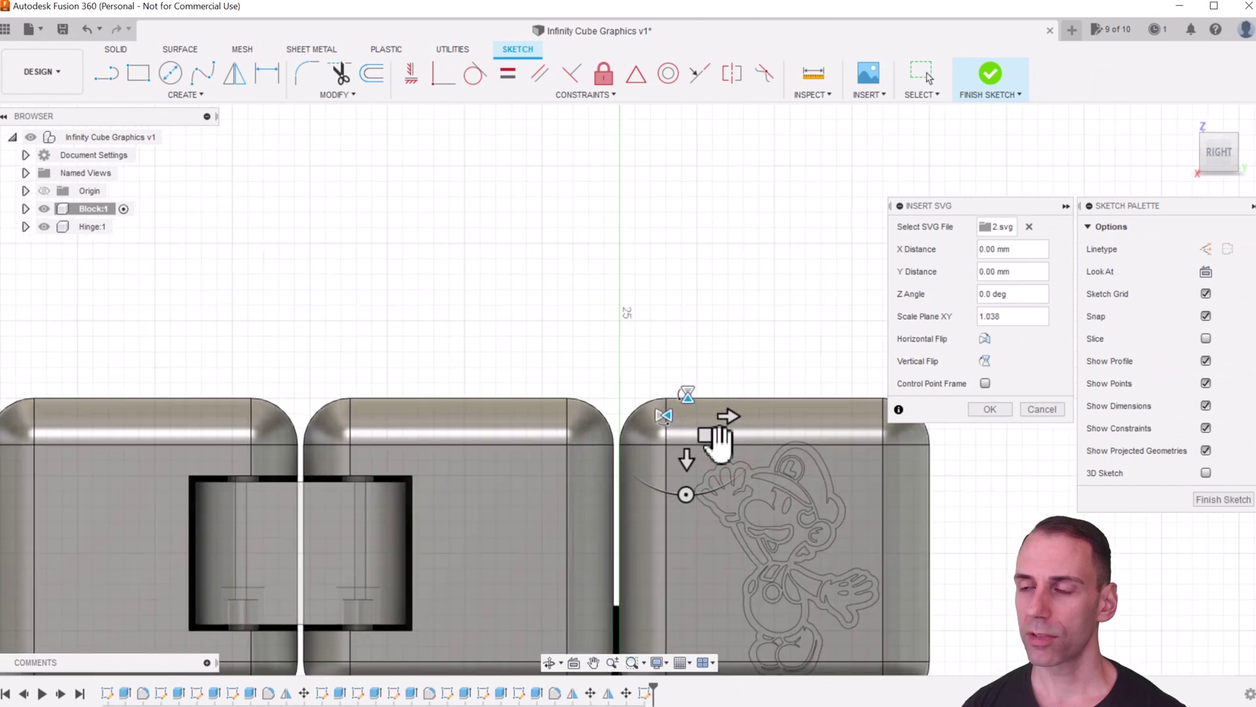
mouse_move(561, 288)
left_mouse_down()
mouse_move(548, 301)
mouse_move(573, 328)
mouse_move(564, 306)
left_mouse_up()
key("ctrl+z")
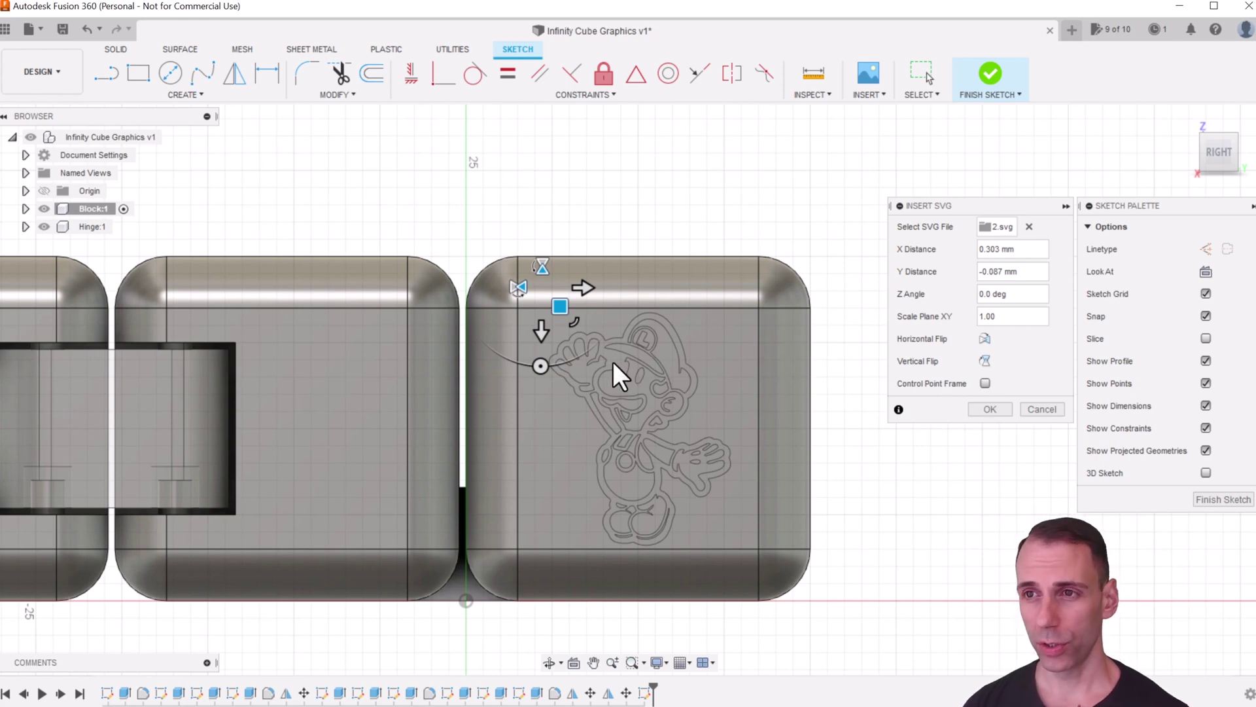
left_click(992, 408)
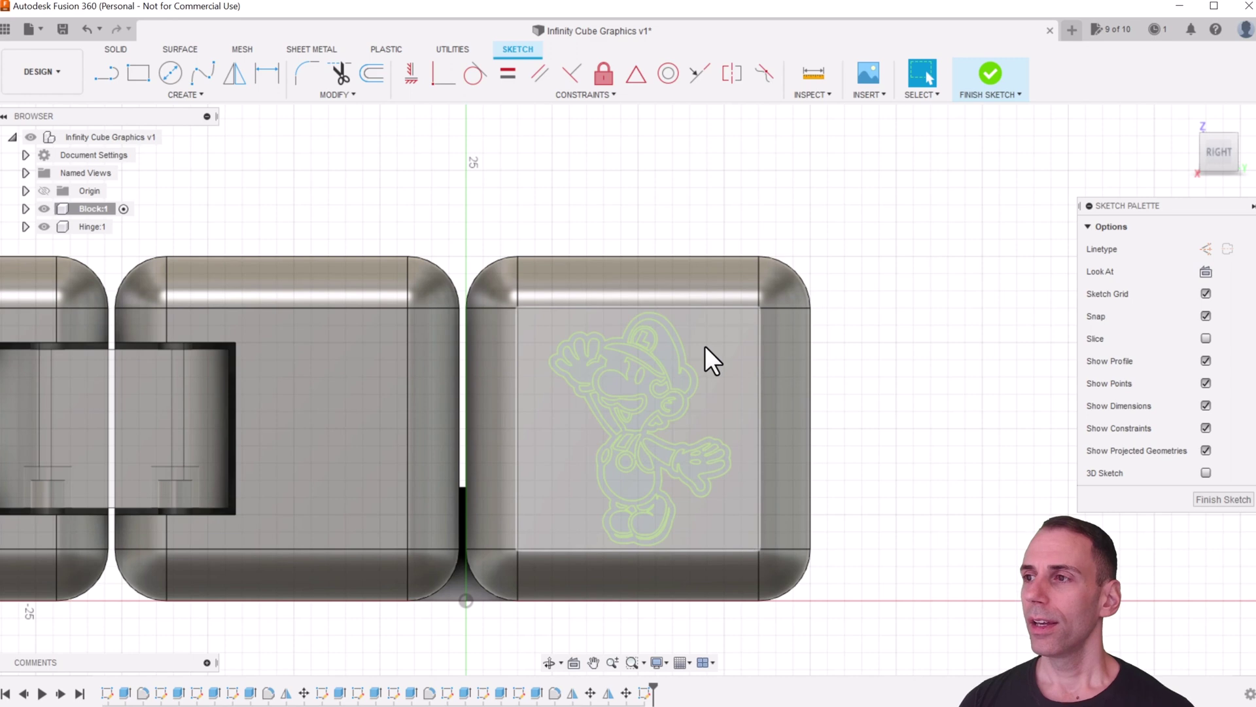
scroll(637, 354, "up", 2)
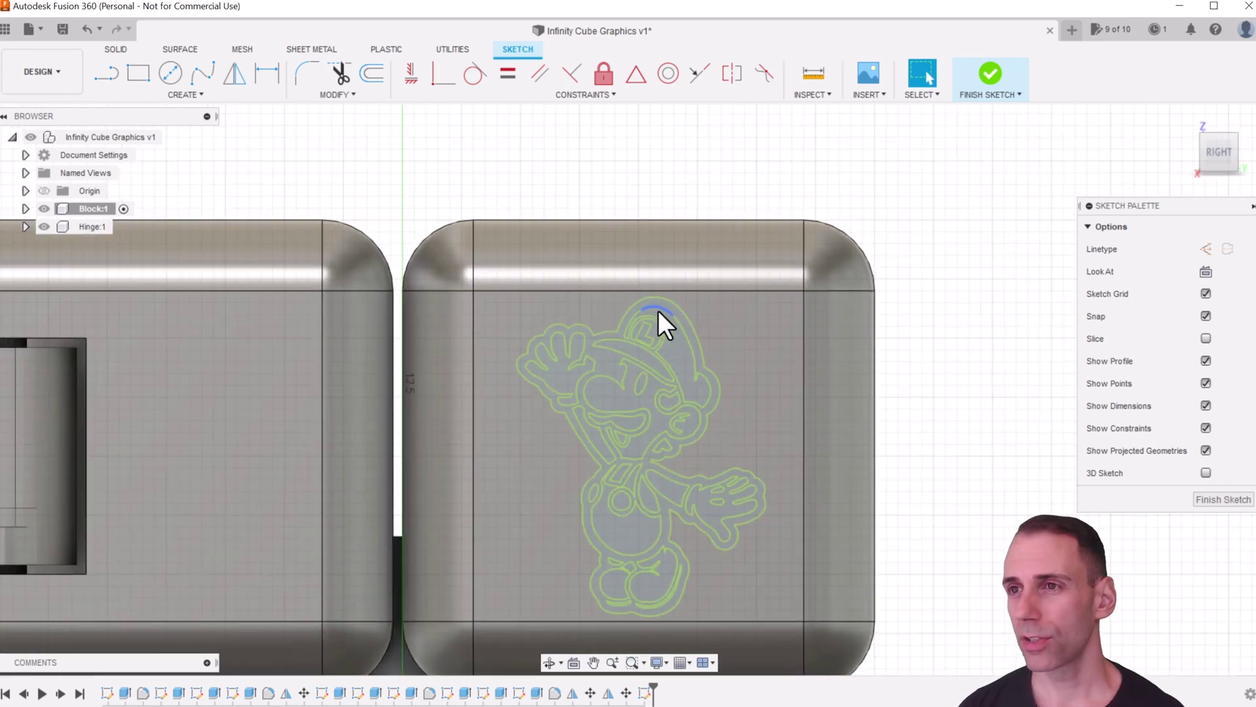
scroll(683, 320, "up", 1)
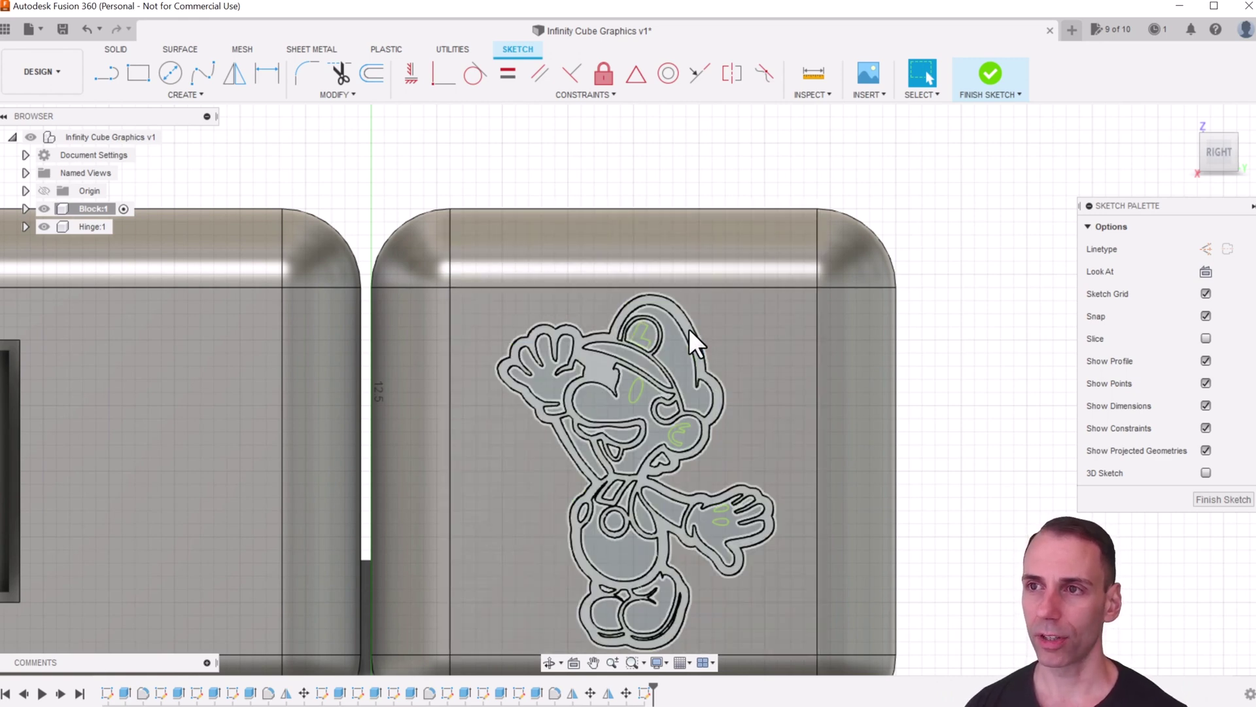
left_click(960, 249)
Extrude the six Luigi profiles (outline, cap emblem, ear, hands) as a -0.6 mm cut
key("e")
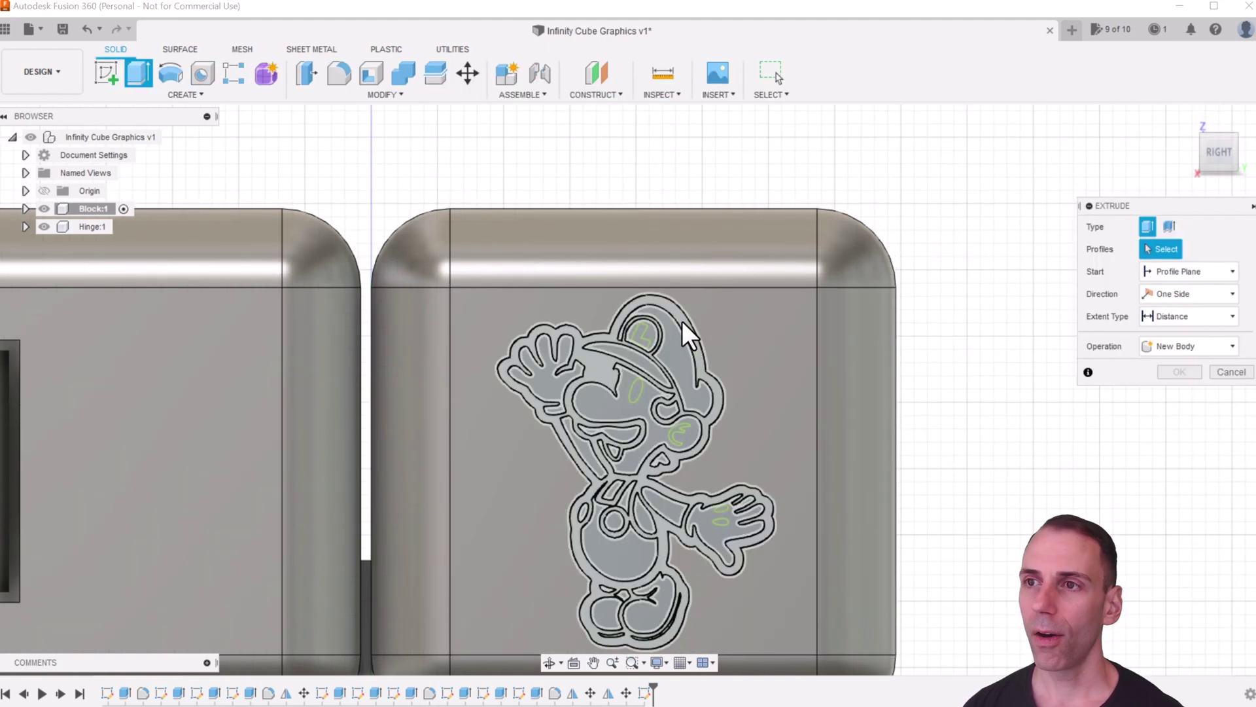
left_click(682, 320)
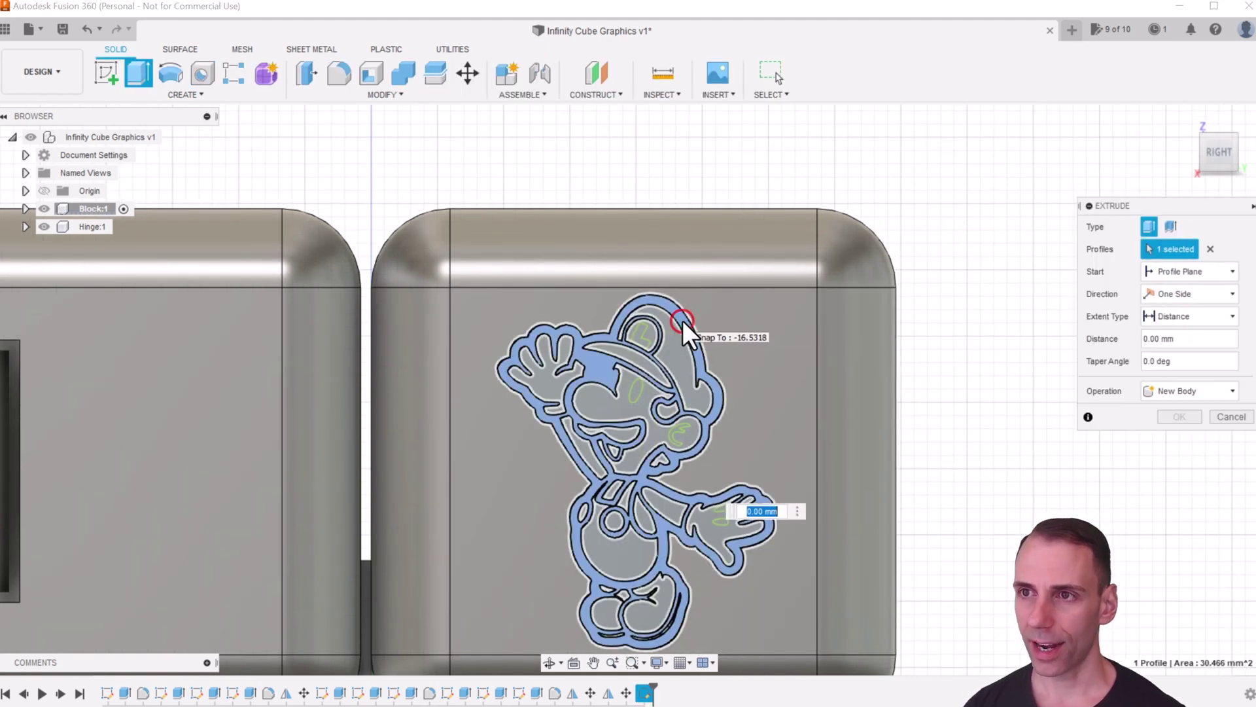
left_click(638, 337)
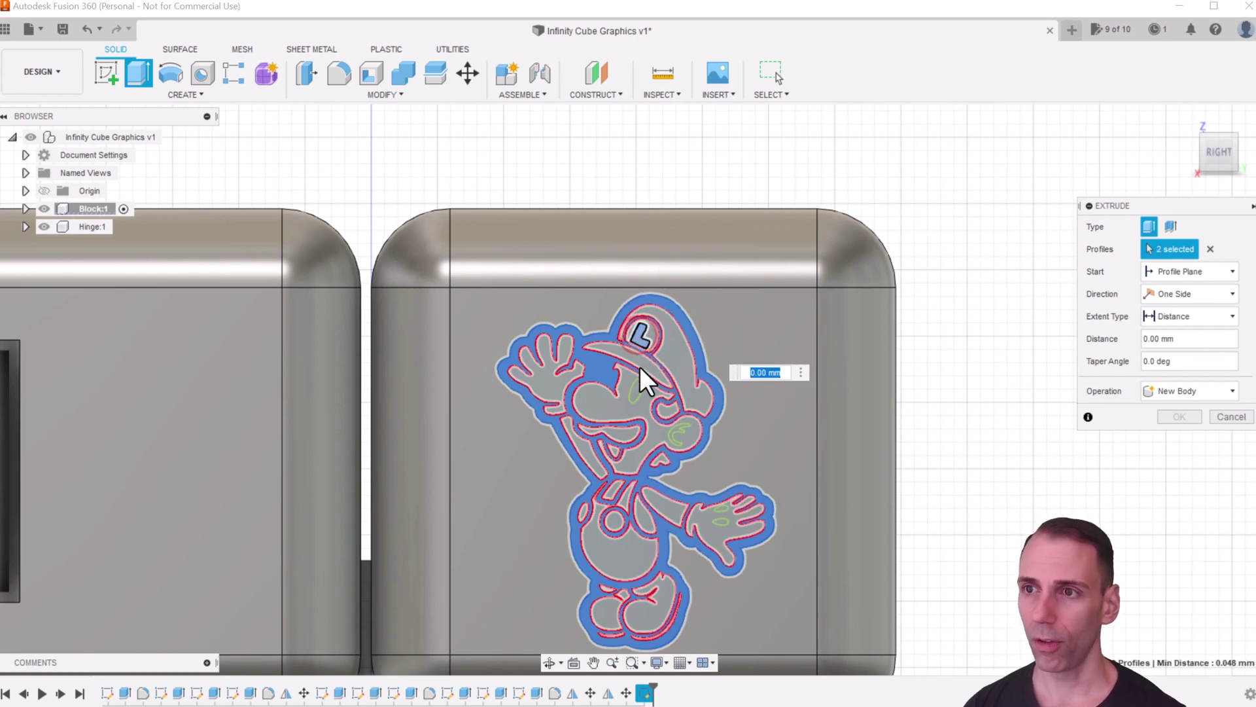
left_click(638, 386)
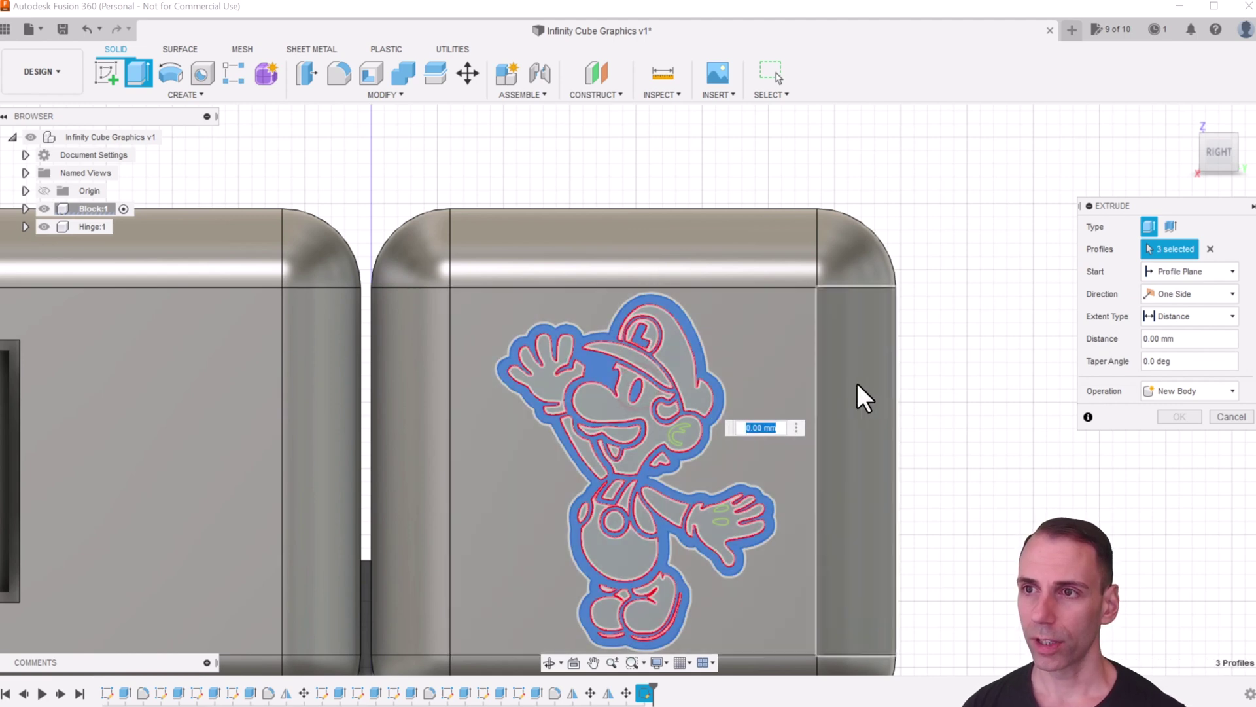
scroll(684, 426, "up", 5)
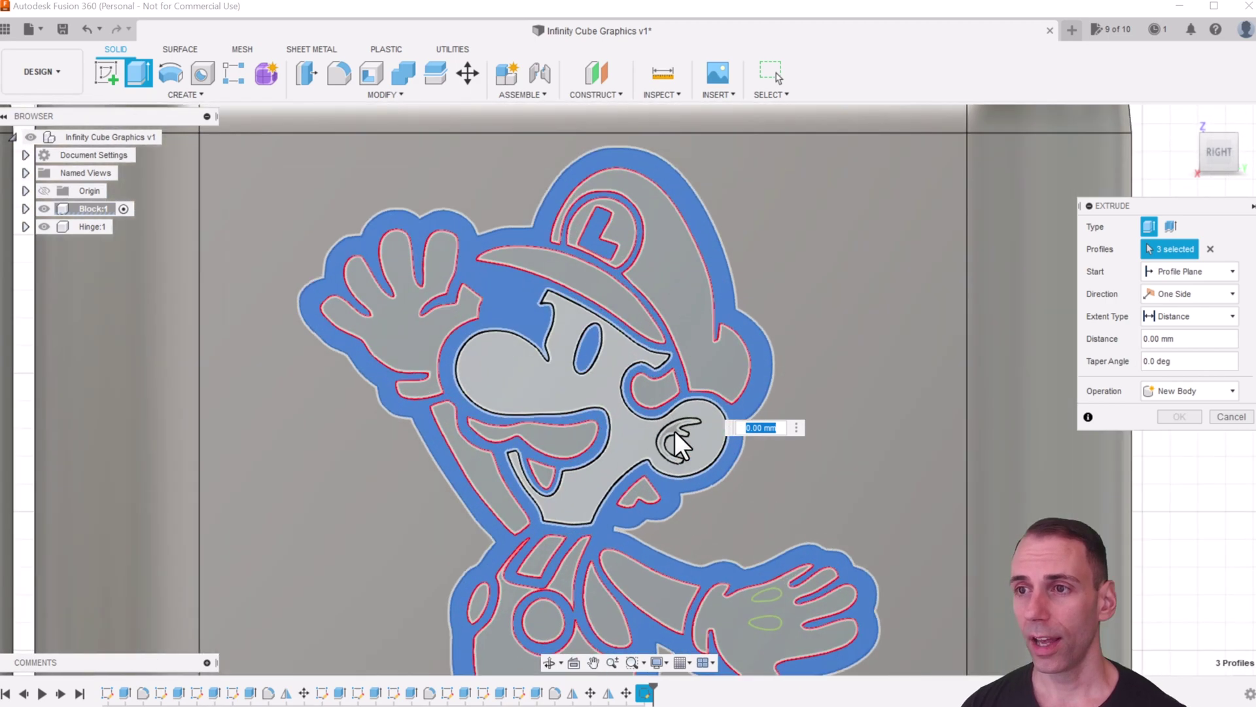
left_click(674, 430)
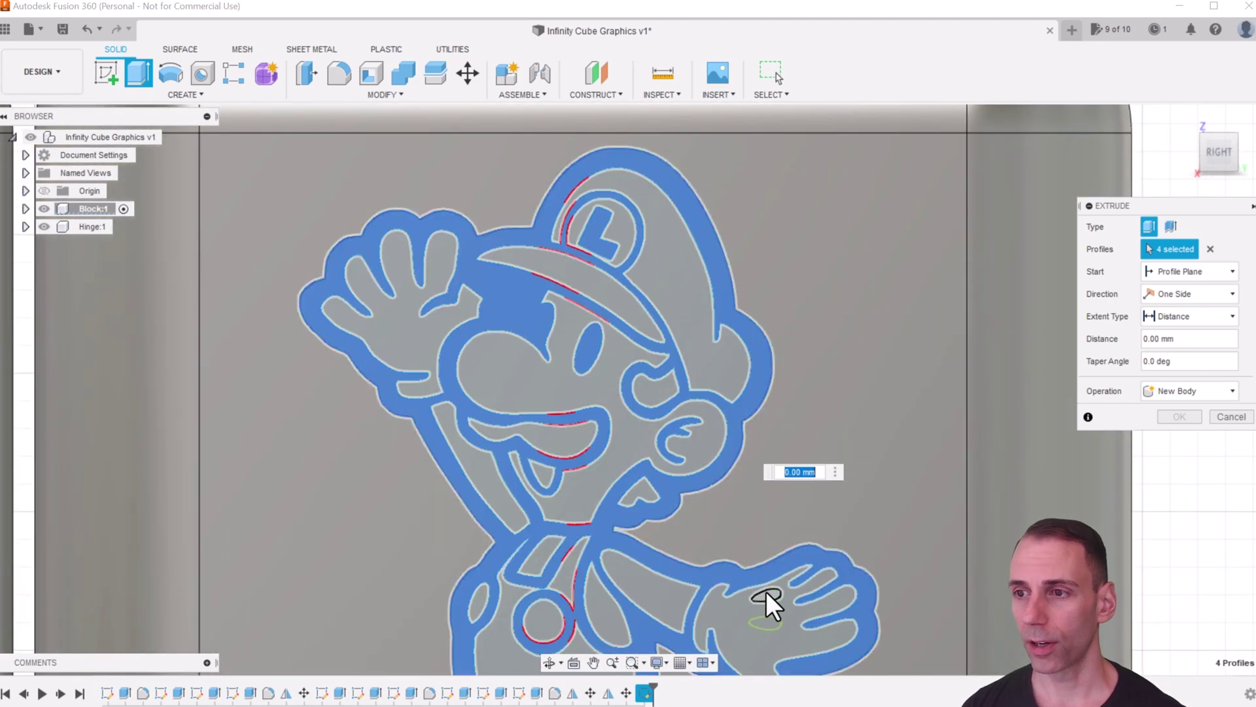
left_click(767, 593)
left_click(769, 621)
scroll(771, 624, "down", 5)
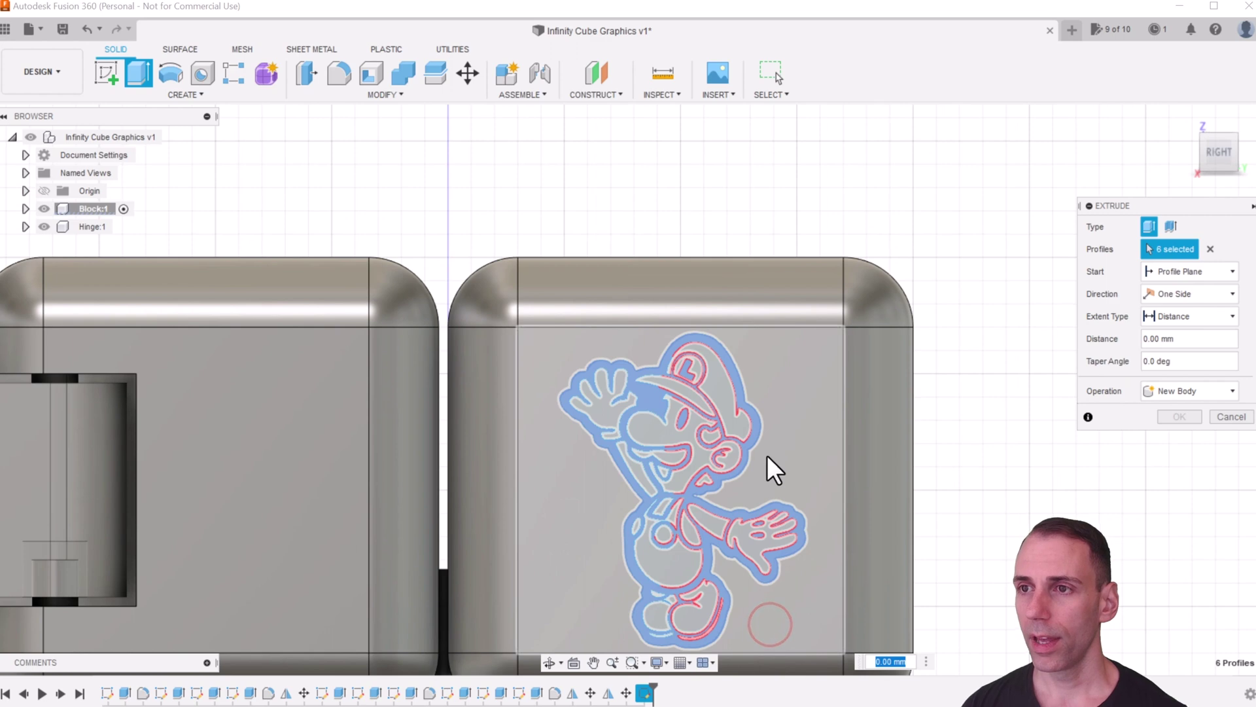
middle_click_drag(767, 454, 698, 415)
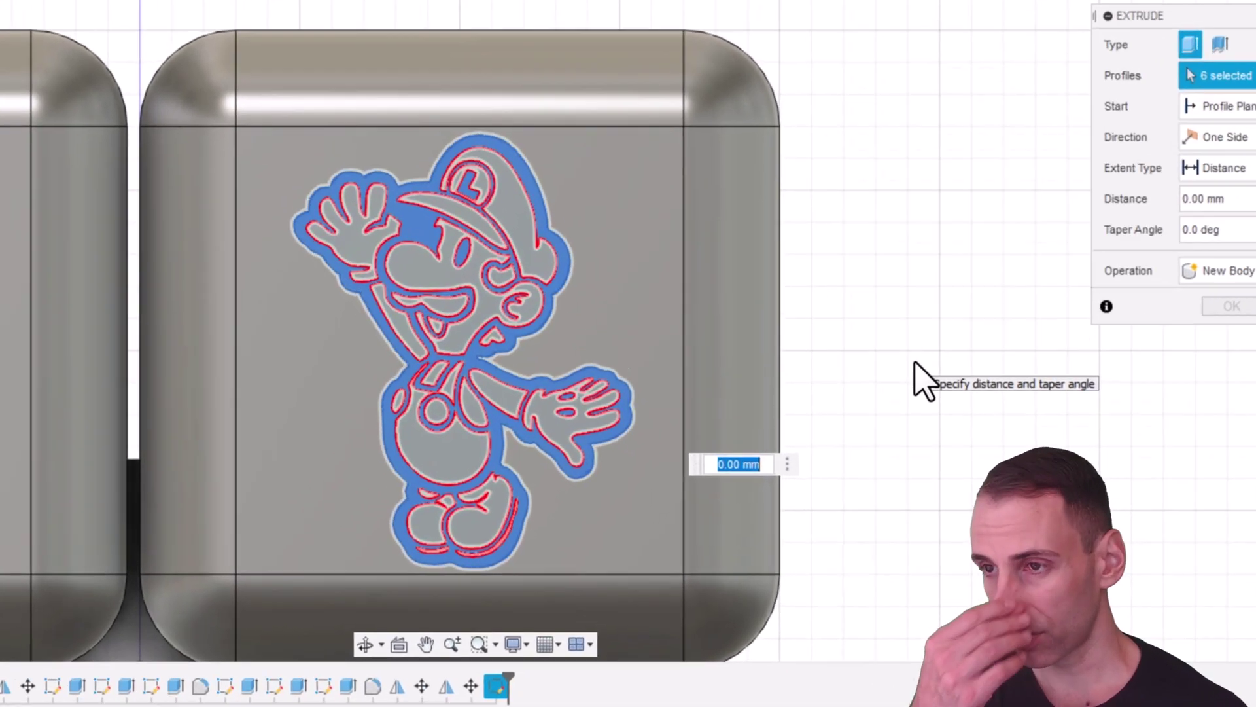
type("-")
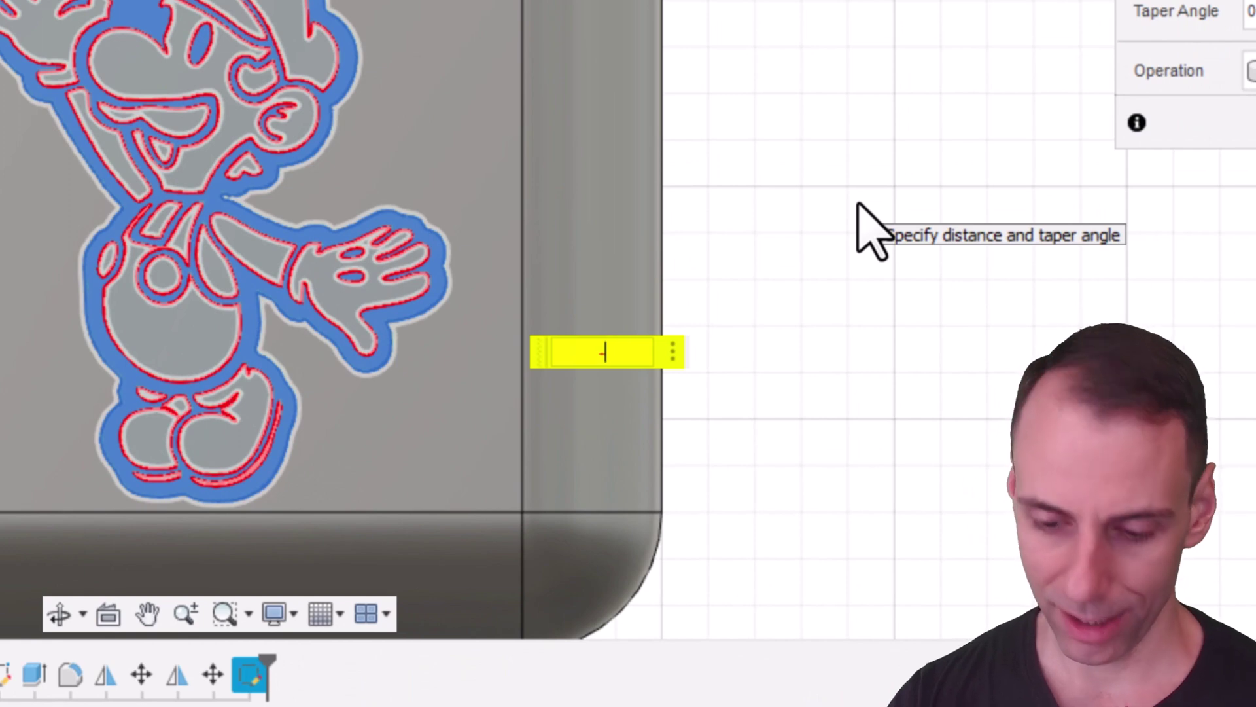
type("0.6")
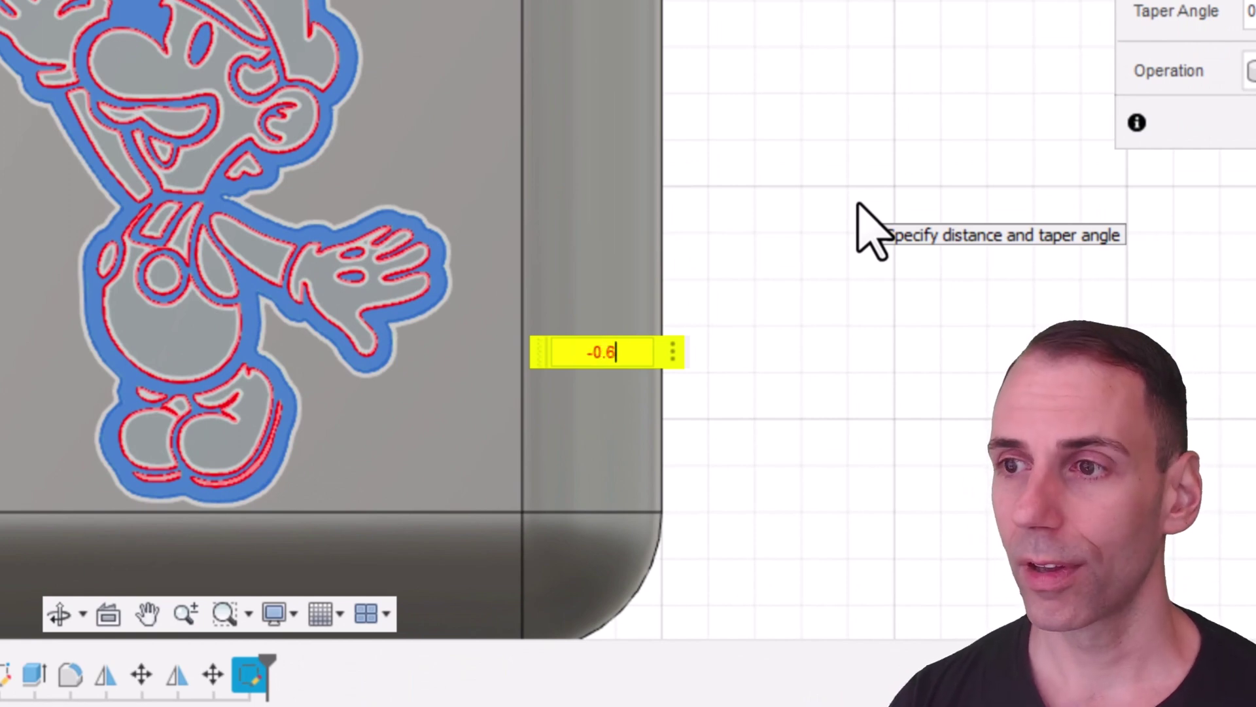
key("Return")
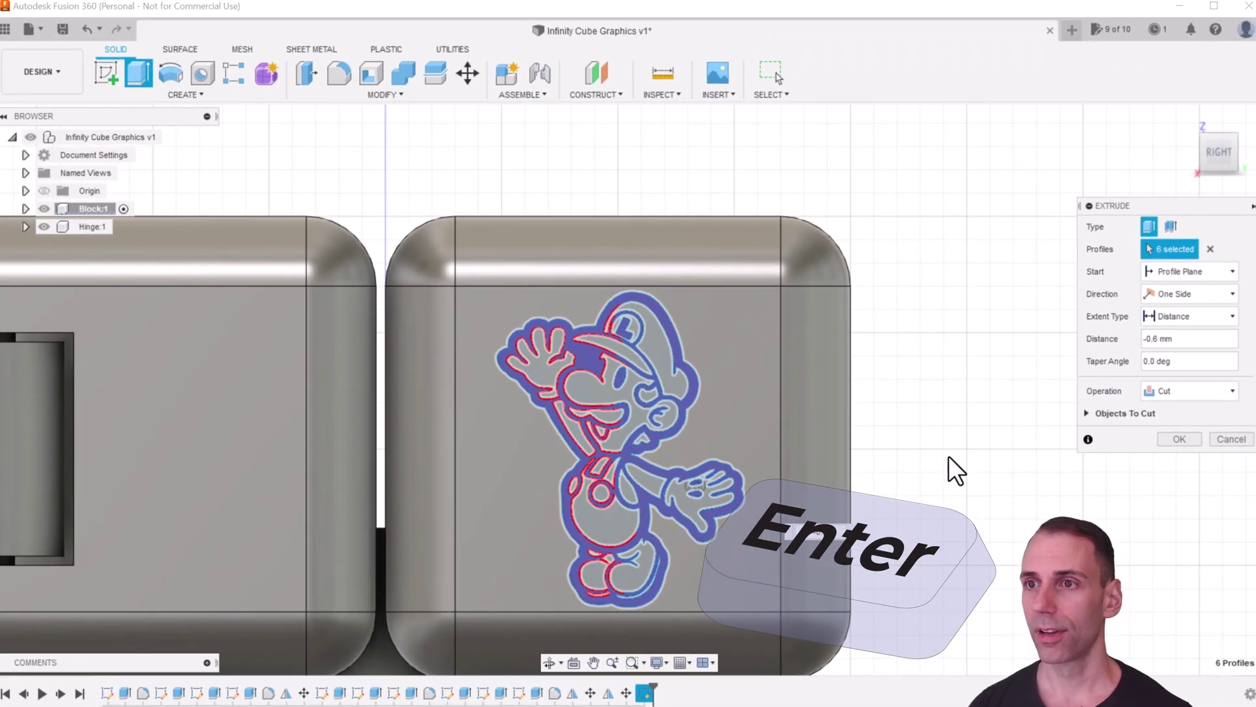
Orbit and zoom around the end cube to inspect the 0.6 mm Luigi engraving
middle_click_drag(850, 463, 898, 477, "shift")
scroll(819, 401, "up", 5)
middle_click_drag(802, 465, 781, 320, "shift")
key("Escape")
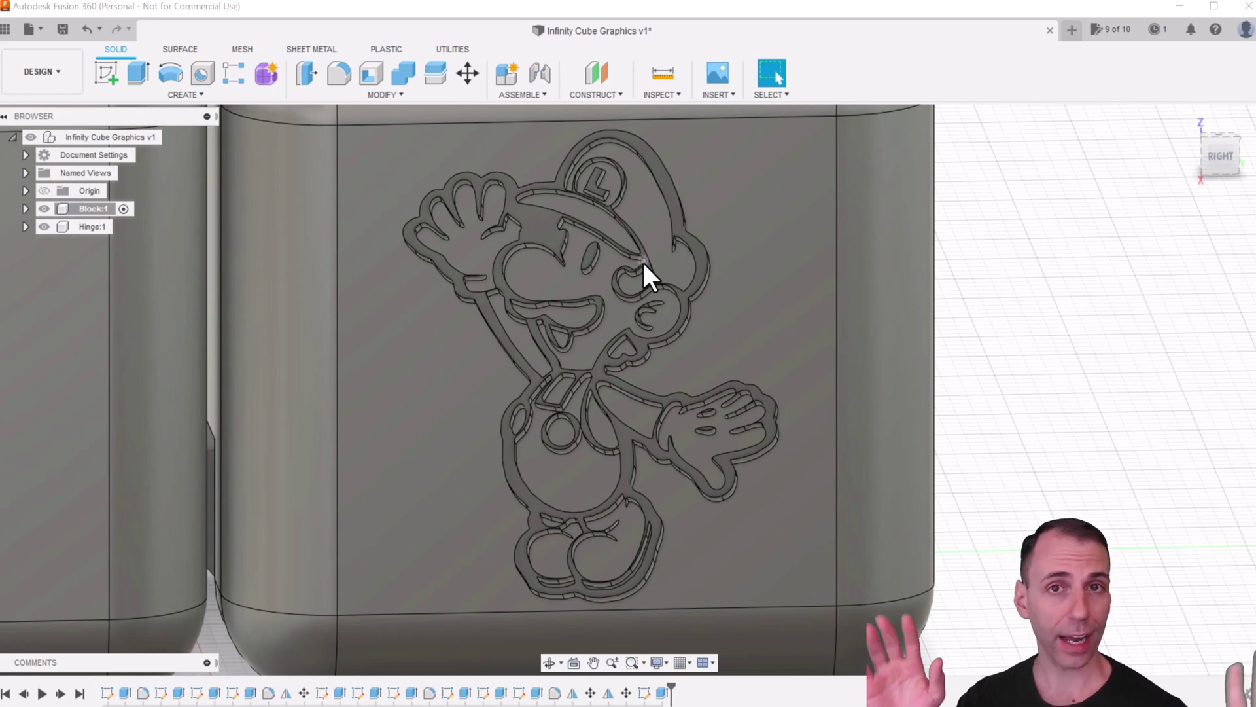
scroll(536, 308, "down", 10)
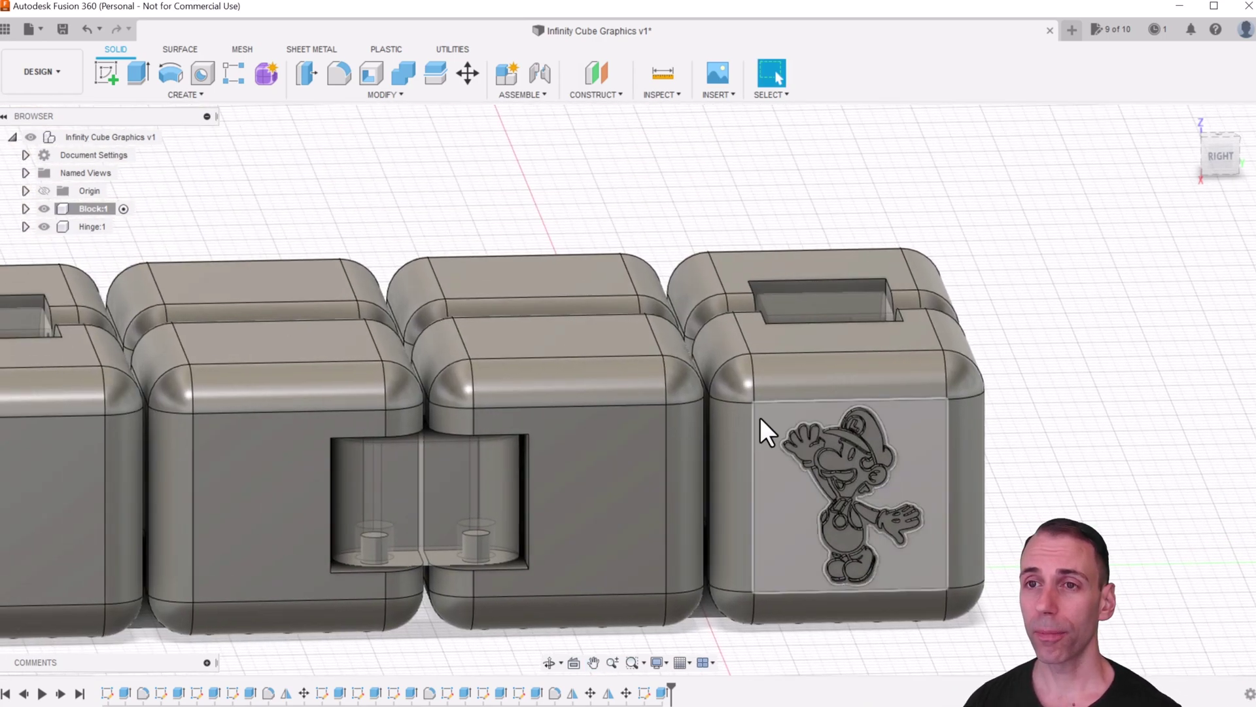
Orbit to a top-down view and start a sketch on a middle cube's top face
middle_click_drag(760, 417, 671, 426, "shift")
scroll(671, 426, "down", 5)
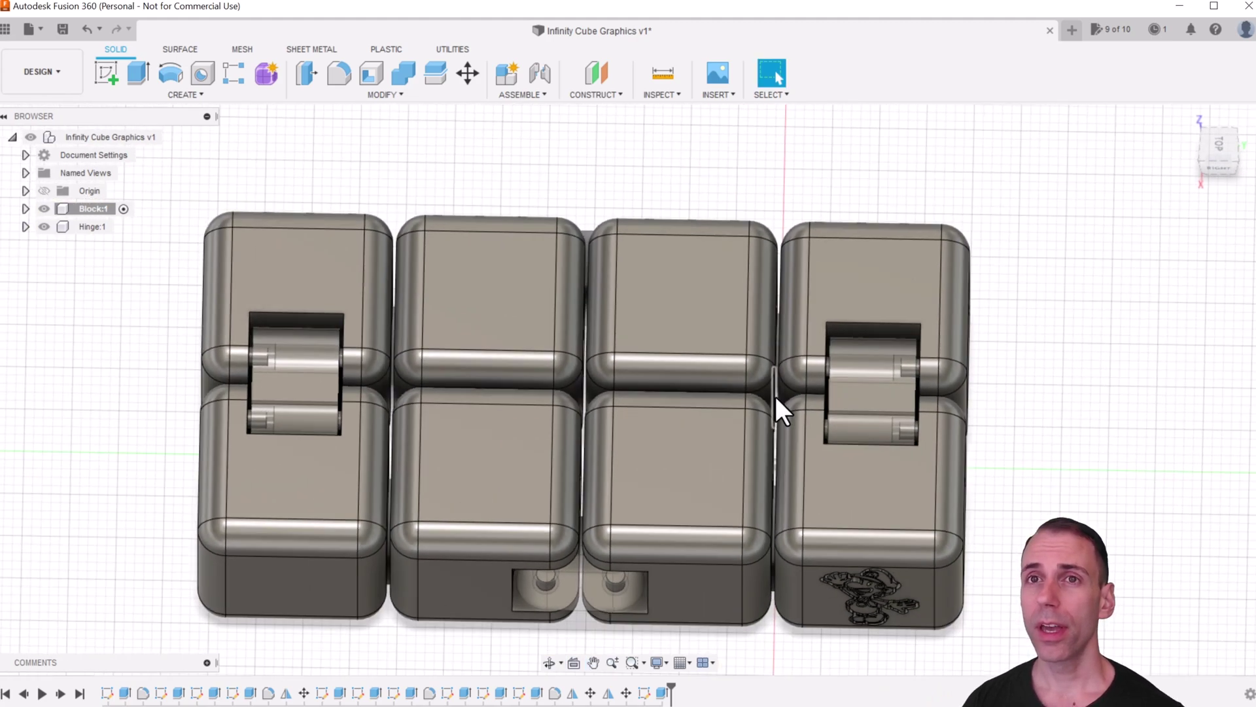
middle_click_drag(724, 314, 726, 327, "shift")
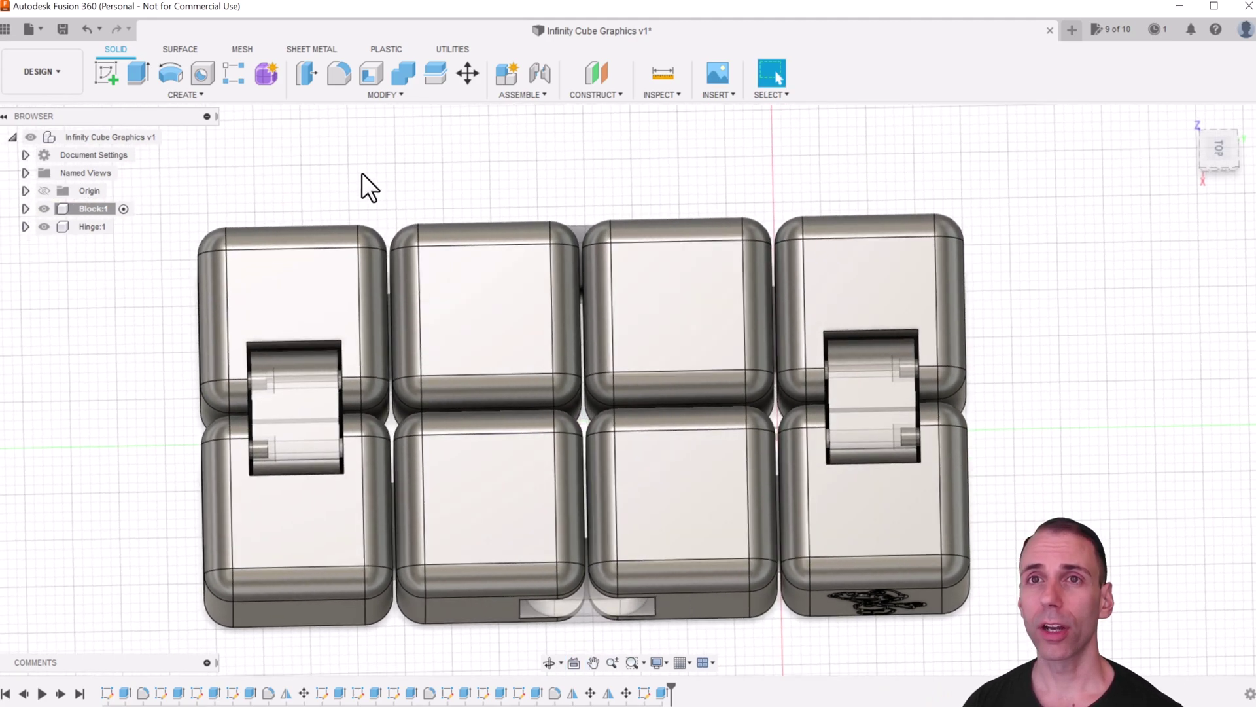
left_click(106, 72)
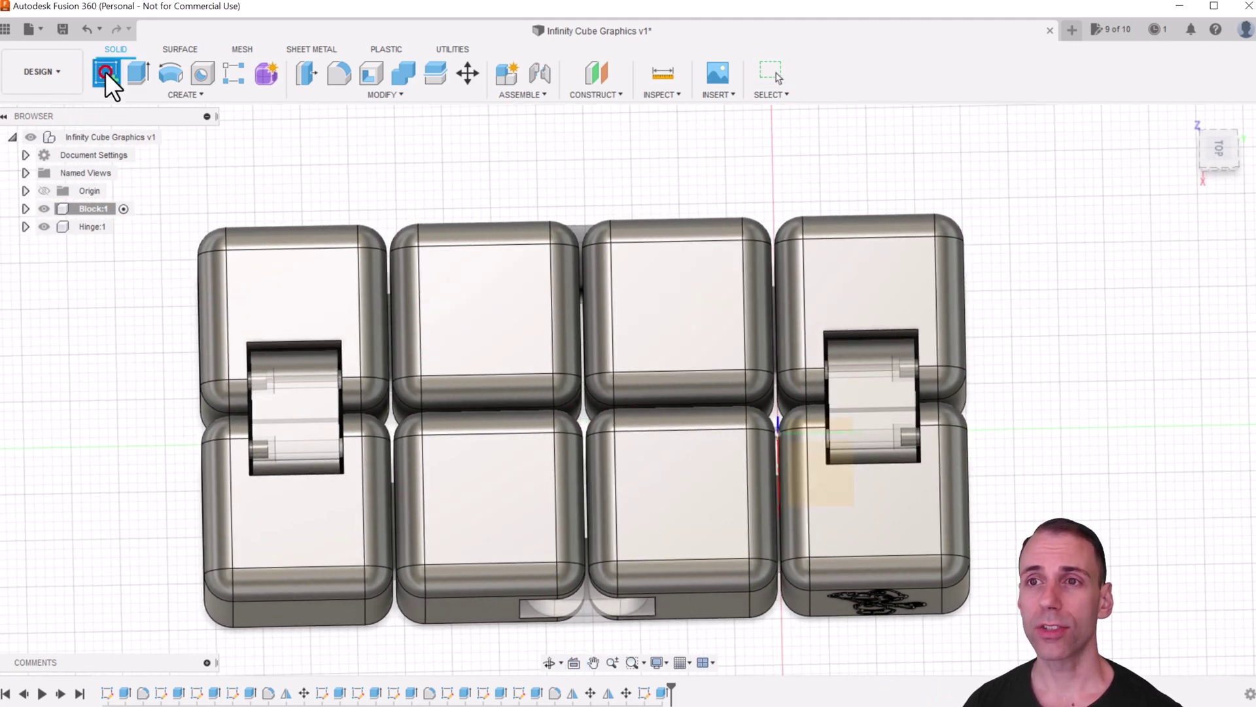
left_click(464, 299)
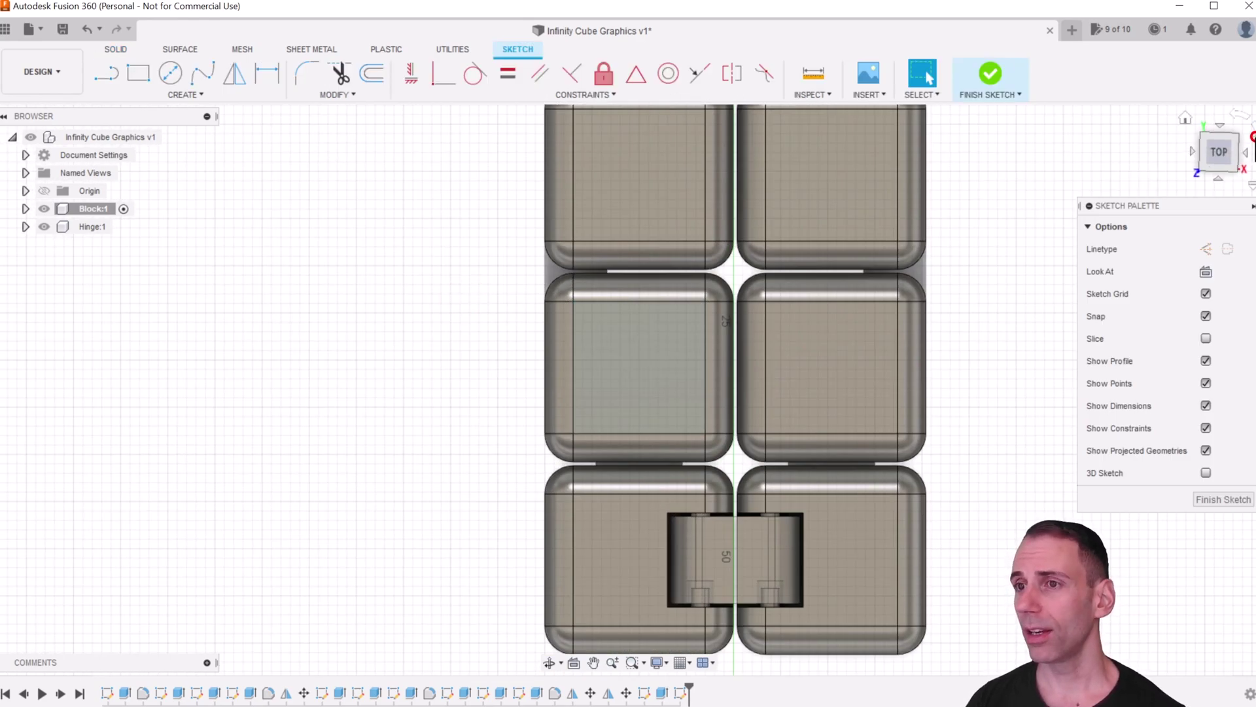
Rotate and pan the view so the cubes lie horizontally and centred
left_click(1239, 115)
middle_click_drag(859, 294, 651, 195)
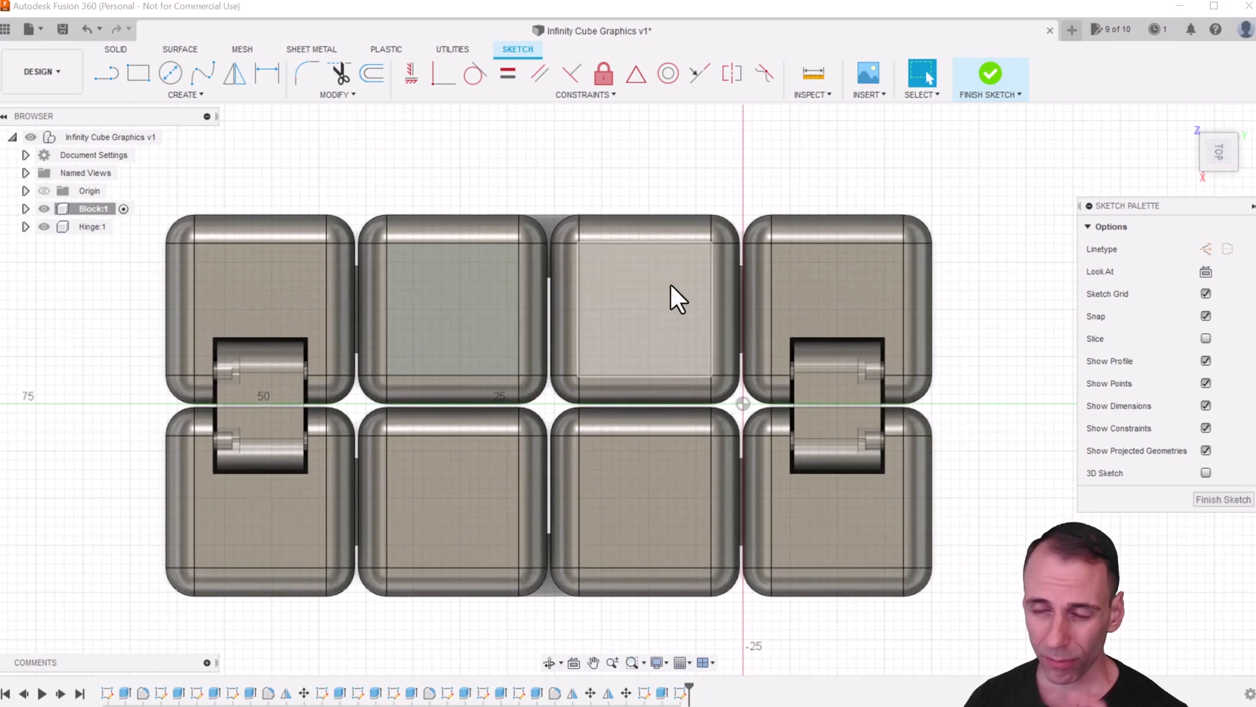
left_click(445, 259)
middle_click_drag(457, 240, 452, 218)
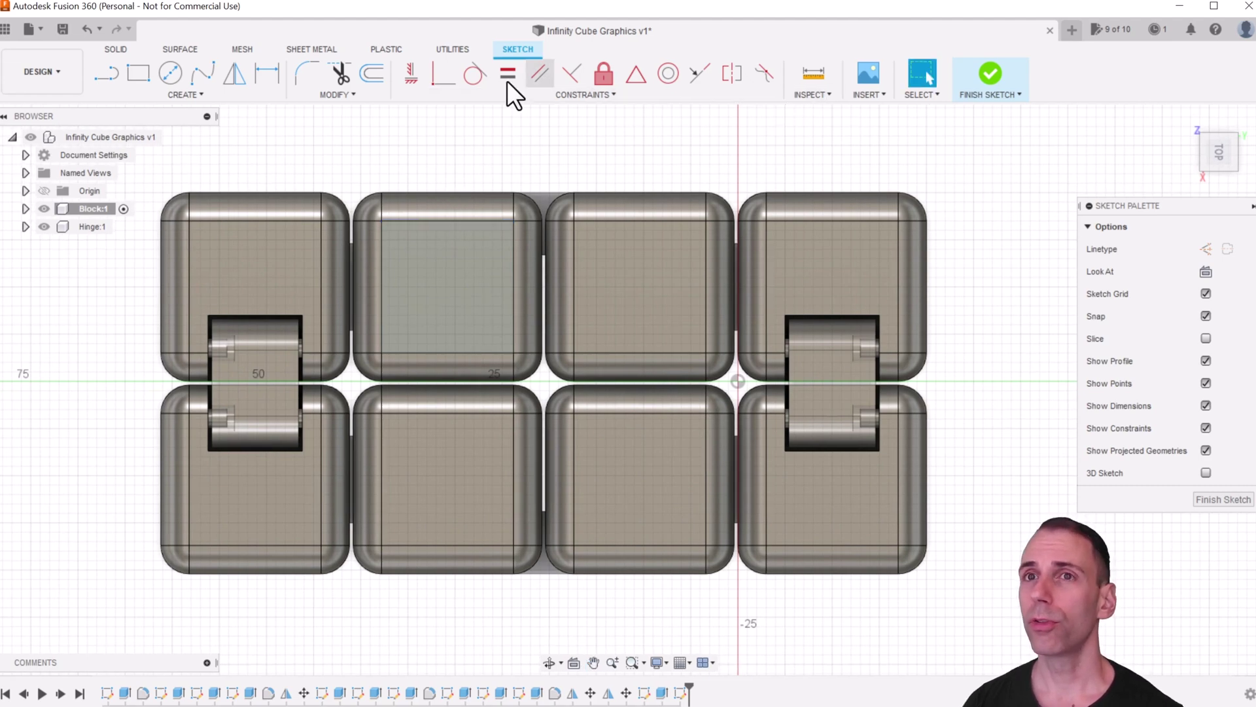
Draw a sketch text frame on the second cube's top face
left_click(202, 92)
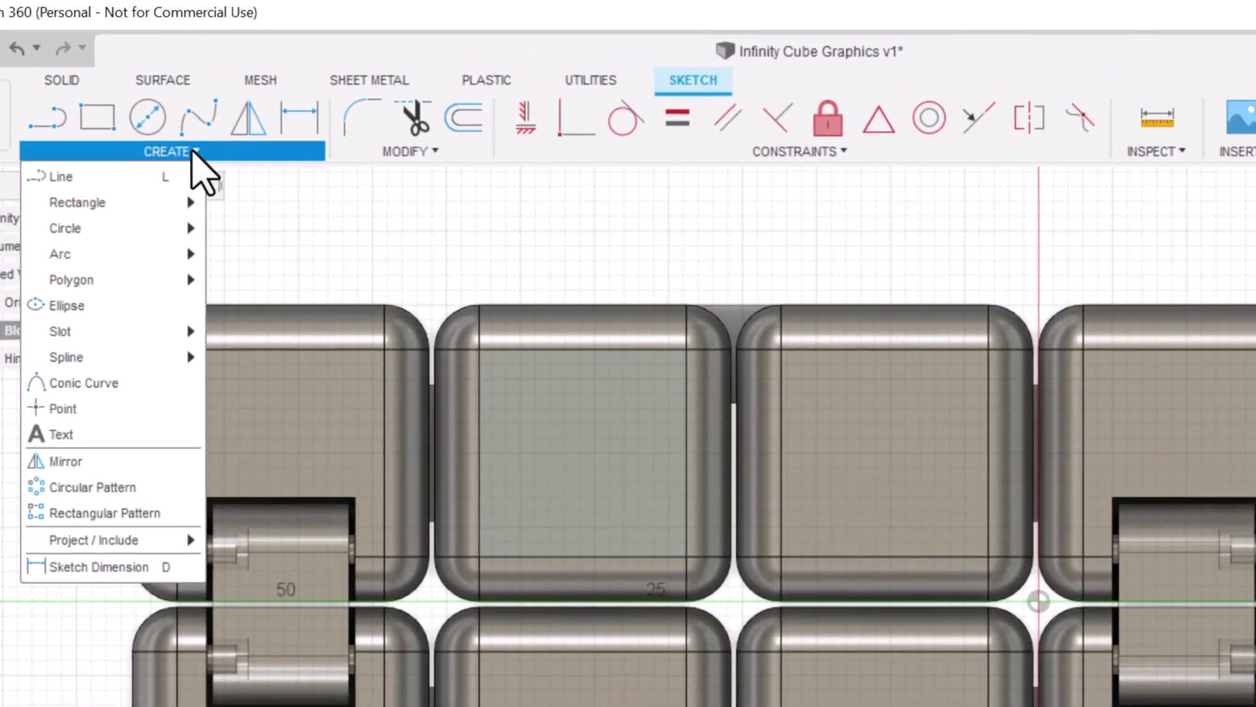
left_click(85, 433)
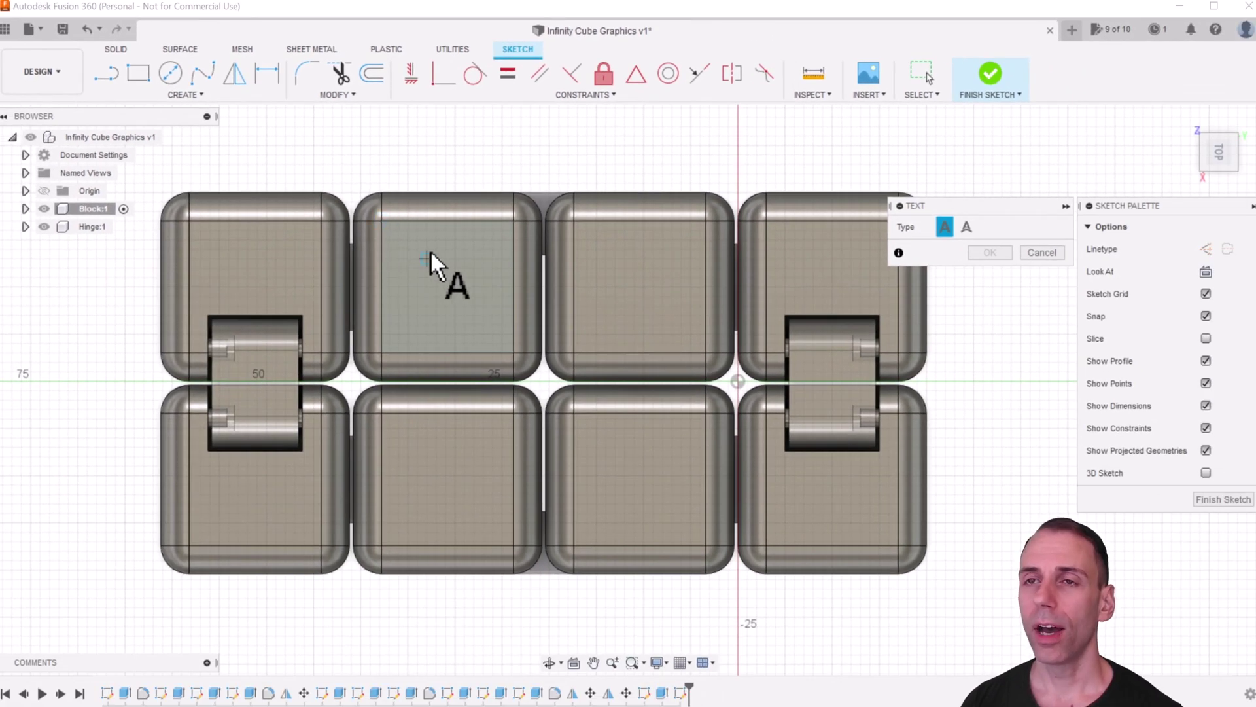
scroll(430, 250, "up", 2)
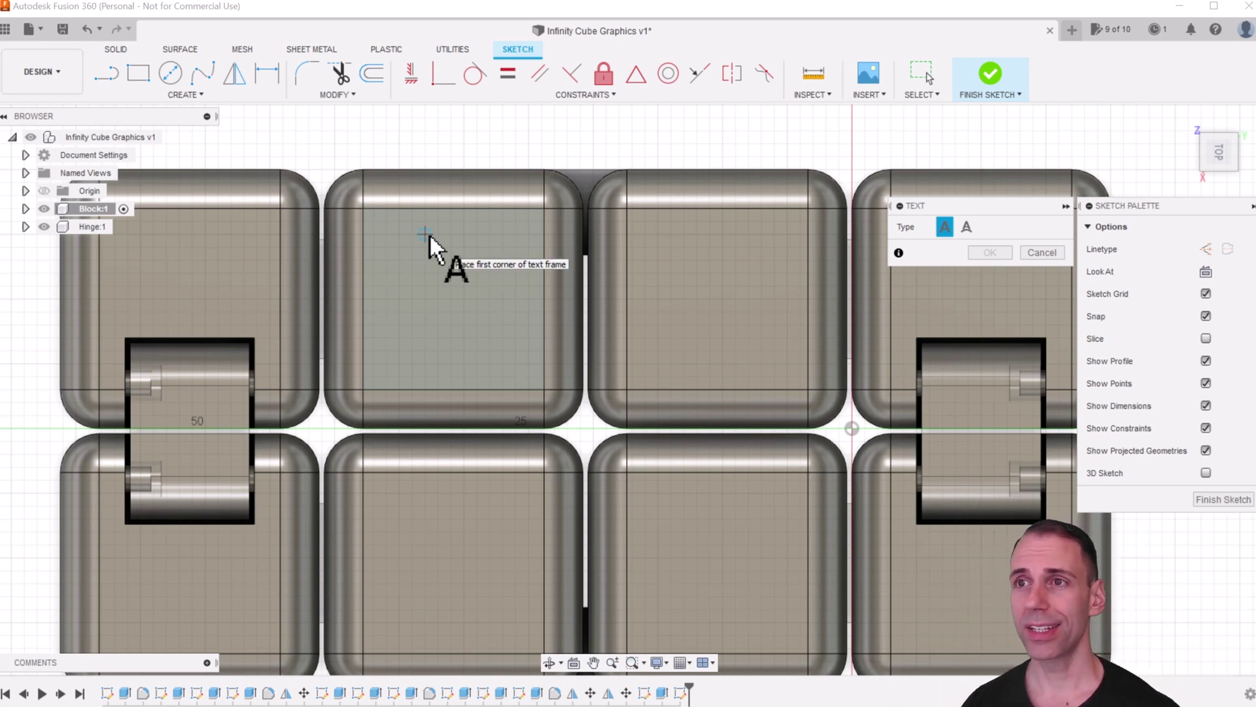
left_click(363, 207)
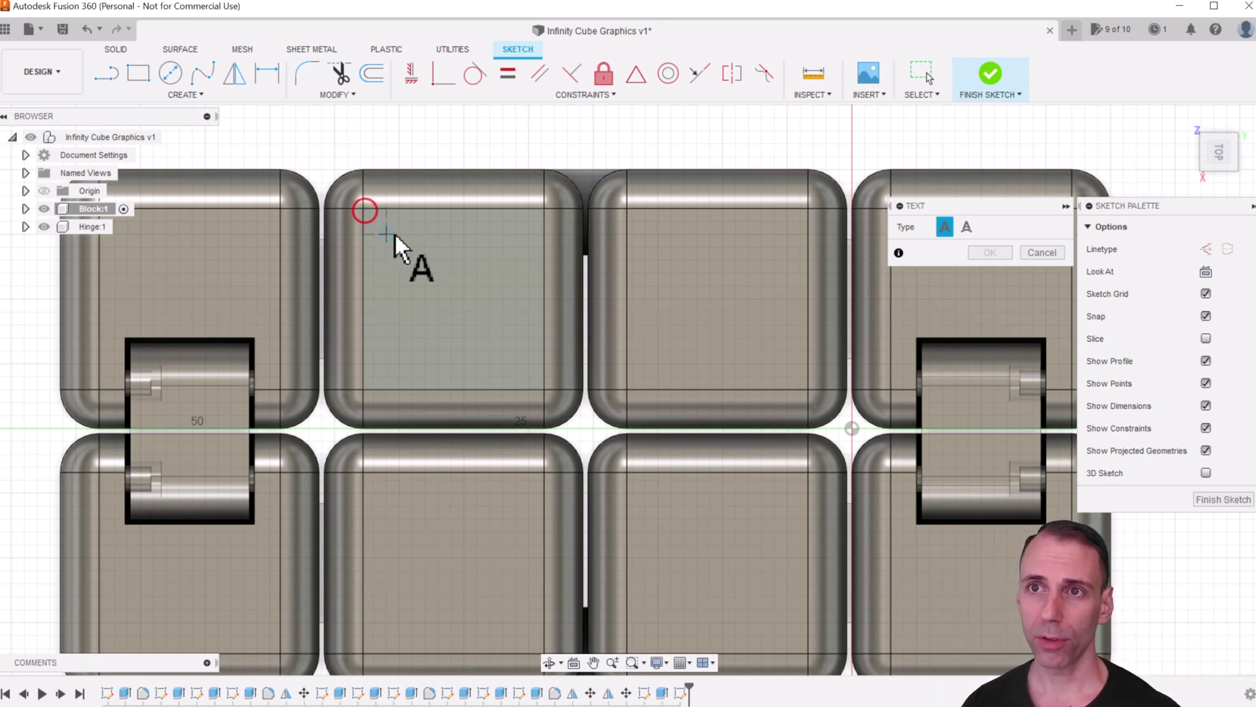
left_click(544, 384)
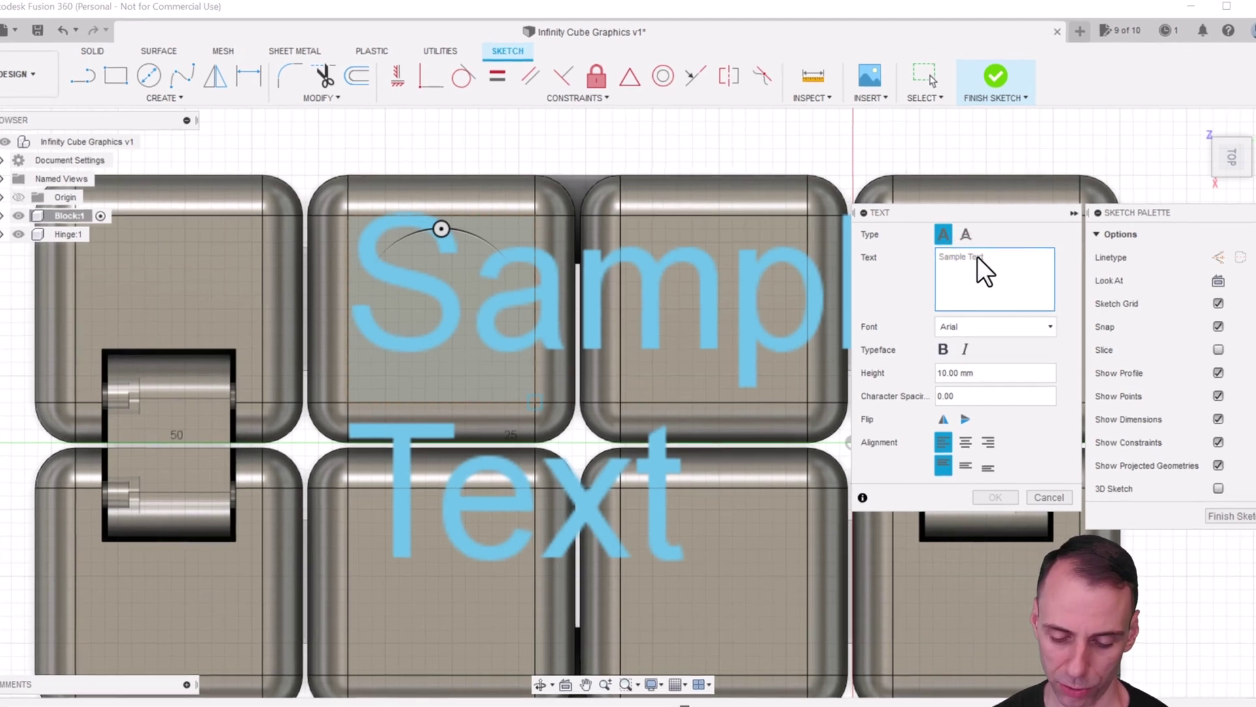
Enter a bold Arial W, 9.5 mm tall, centred horizontally and vertically in the frame
type("W")
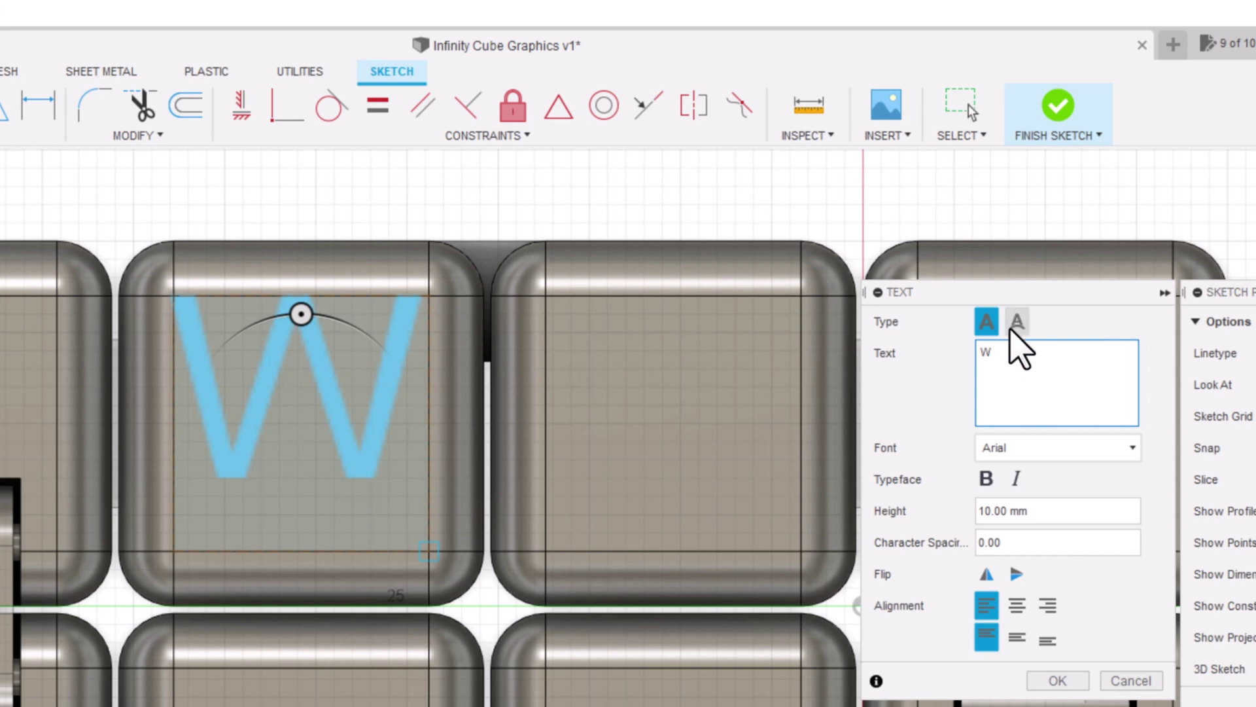
left_click(1015, 604)
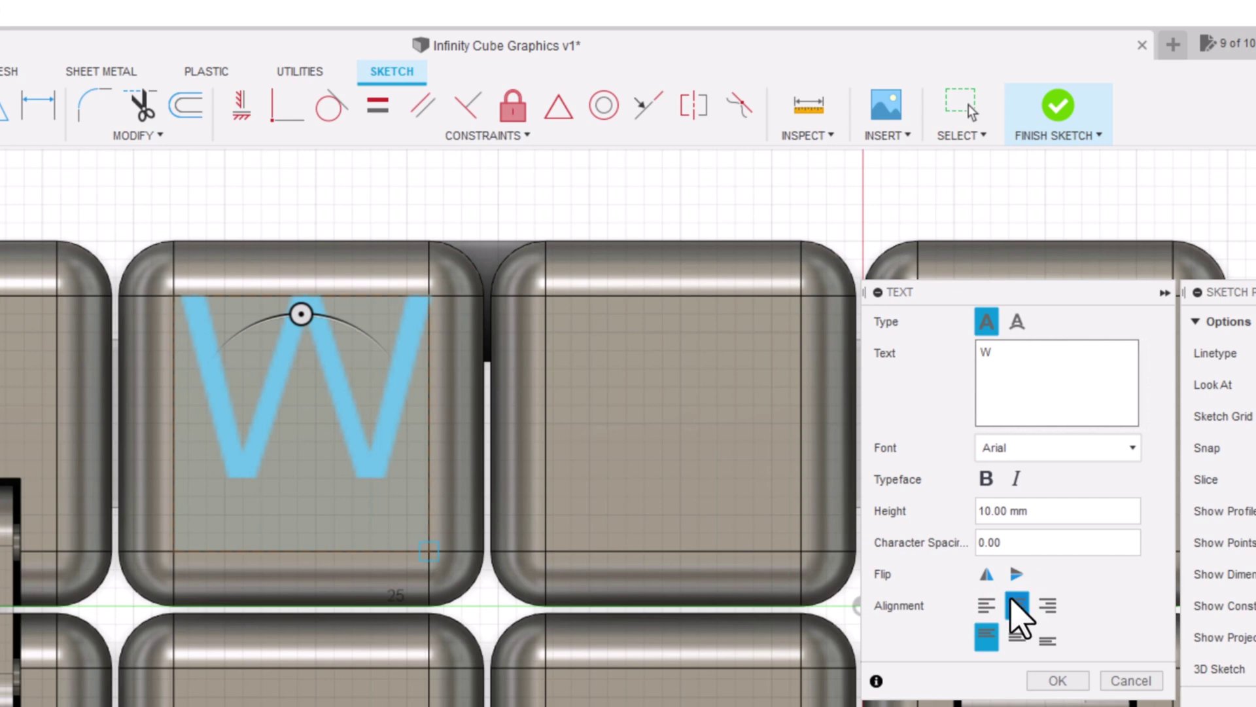
left_click(1018, 638)
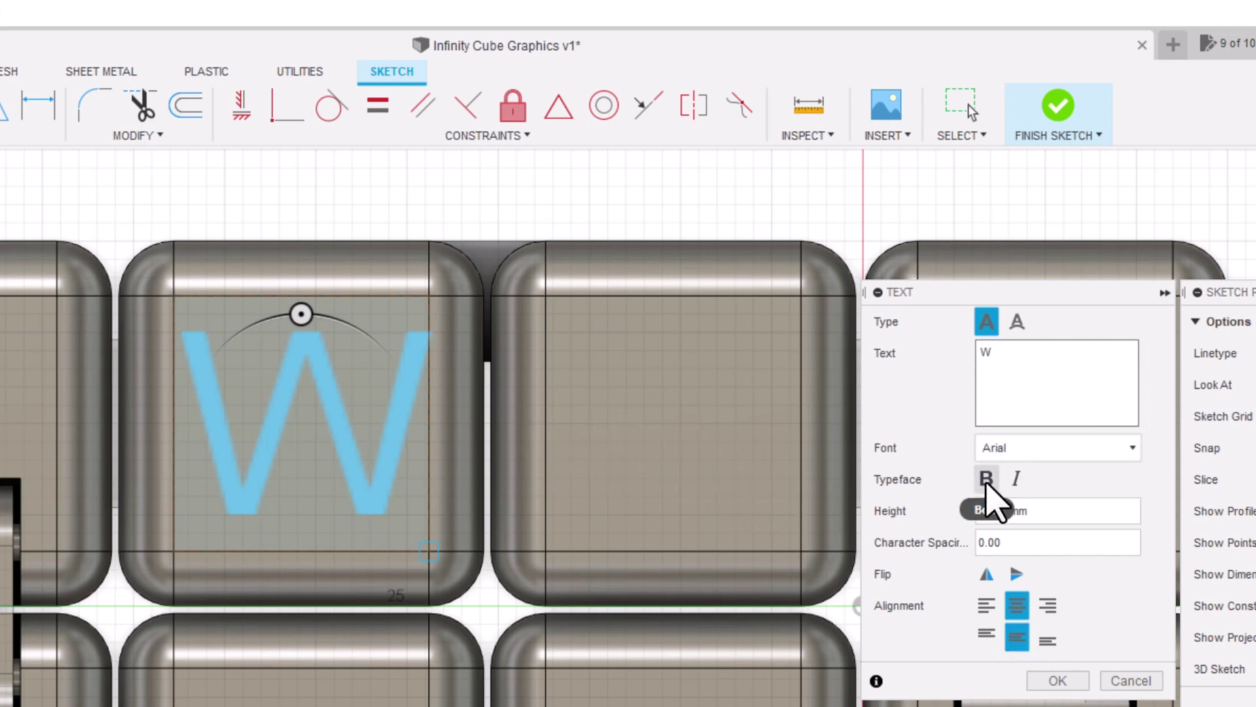
left_click(987, 479)
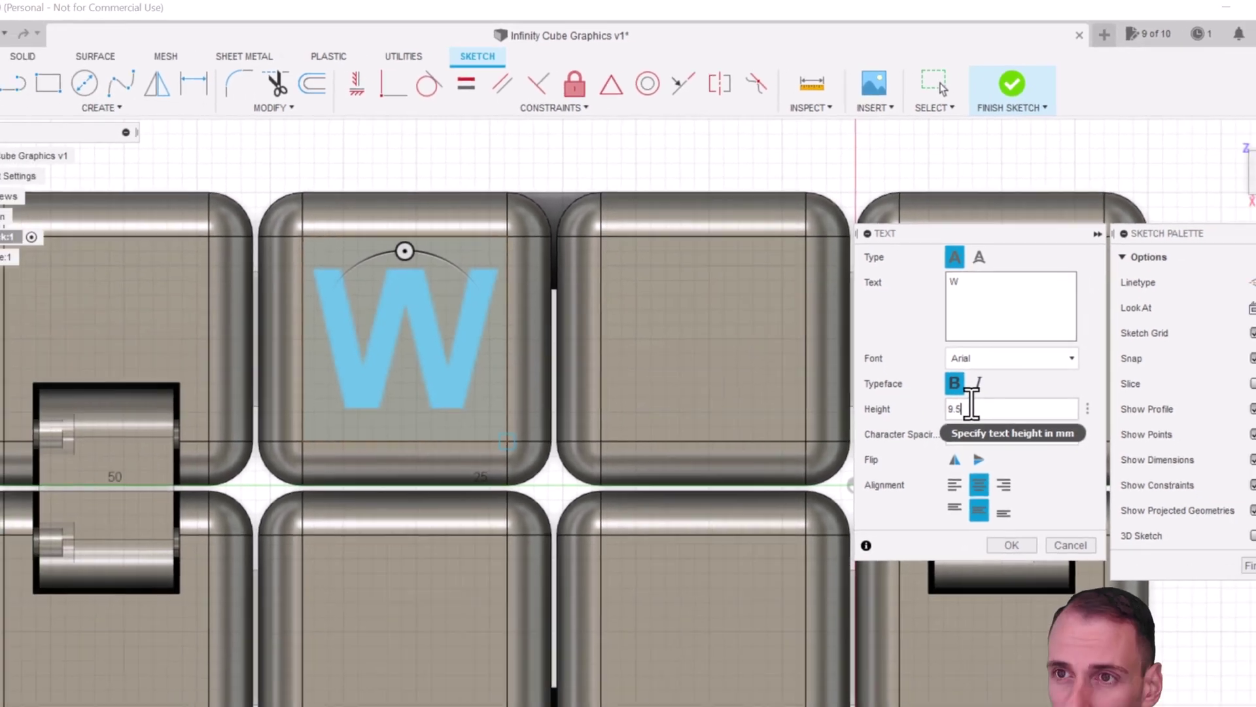
key("Return")
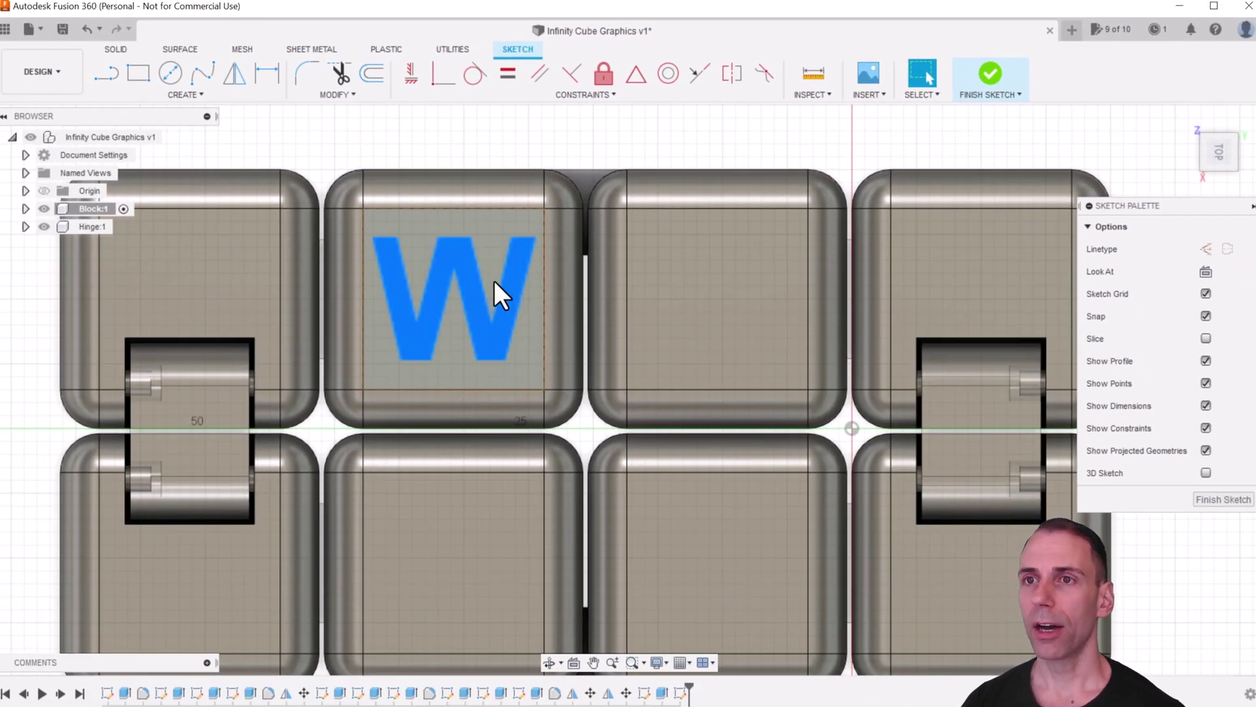
Extrude the W outline by -0.6 mm as a cut into the second cube's face
middle_click_drag(486, 261, 509, 320, "shift")
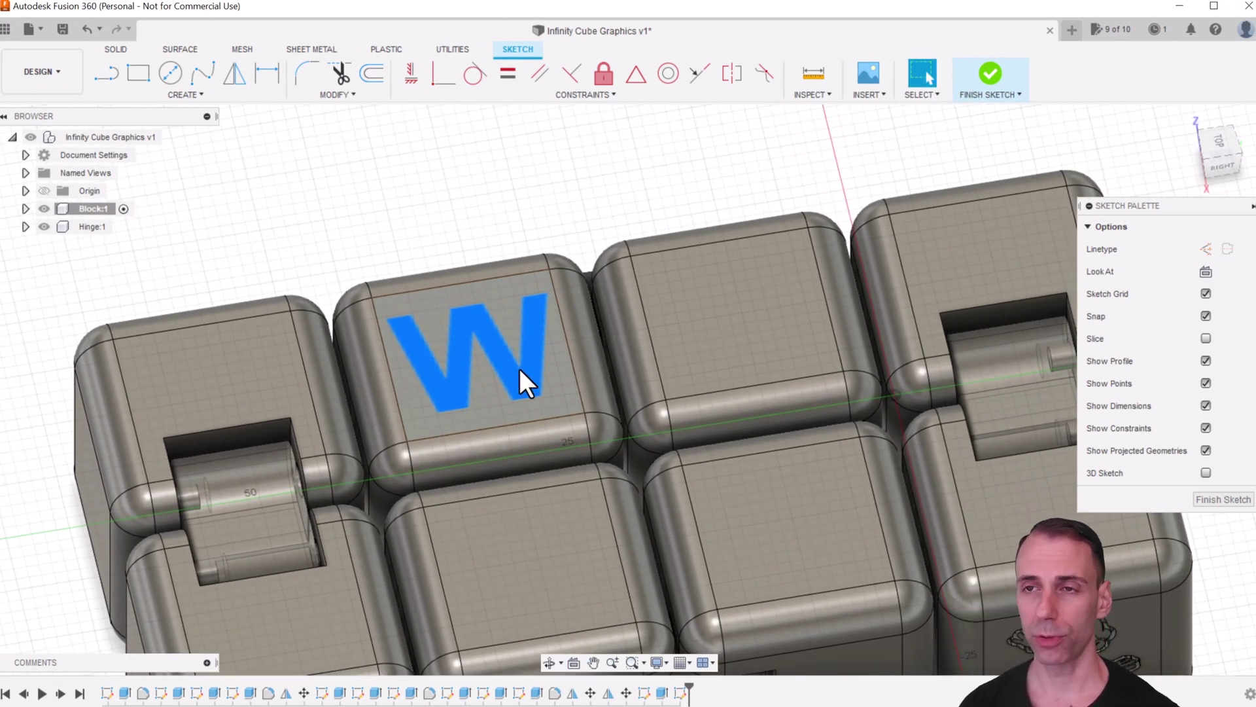
scroll(520, 368, "up", 2)
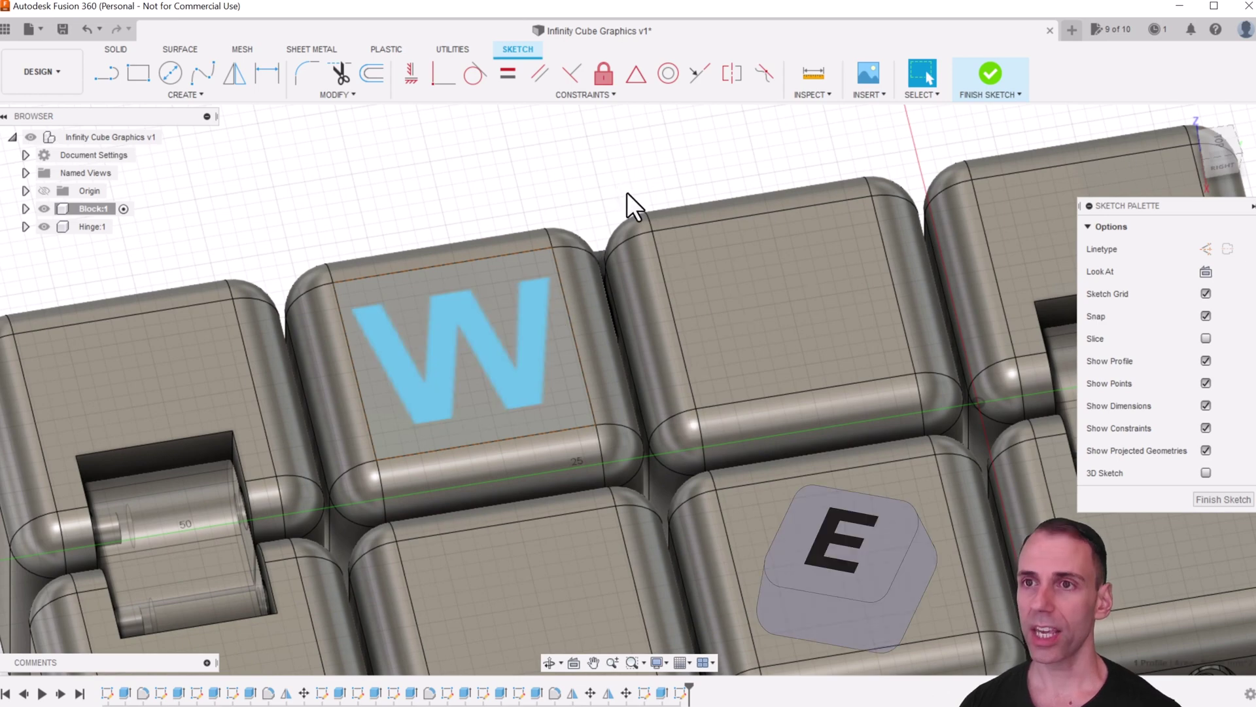
key("e")
left_click(458, 307)
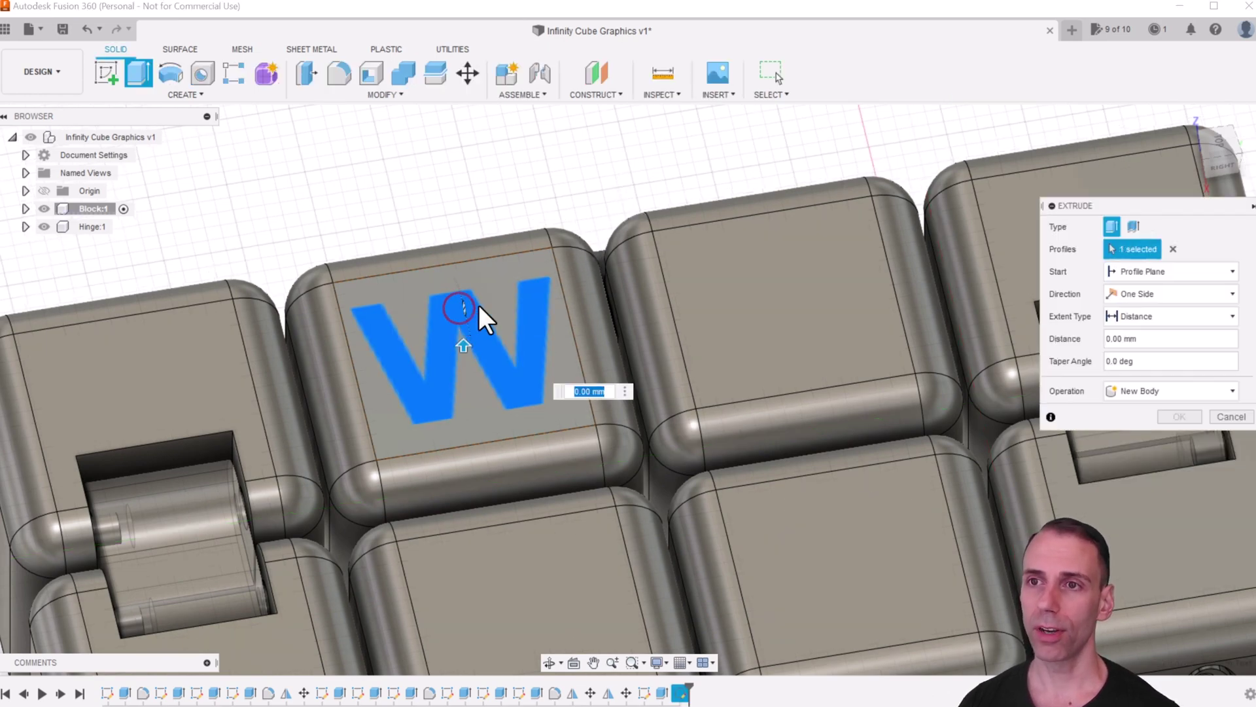
middle_click_drag(504, 308, 526, 286, "shift")
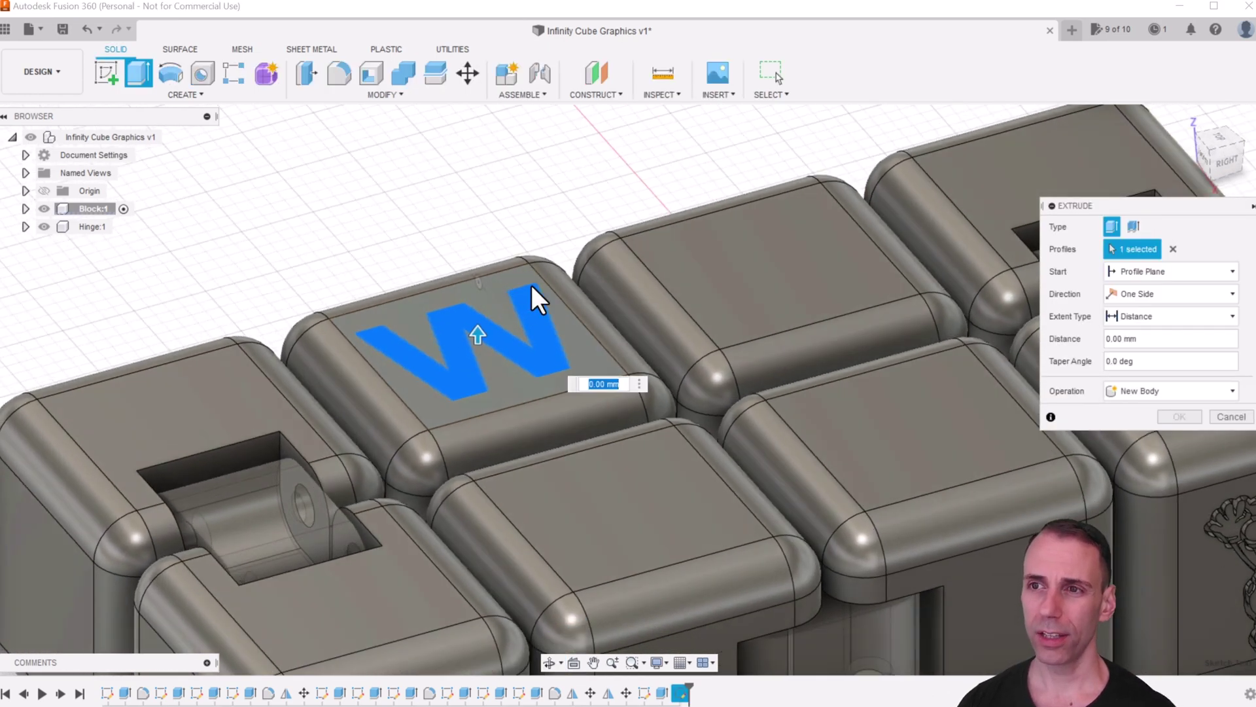
type("-0.6")
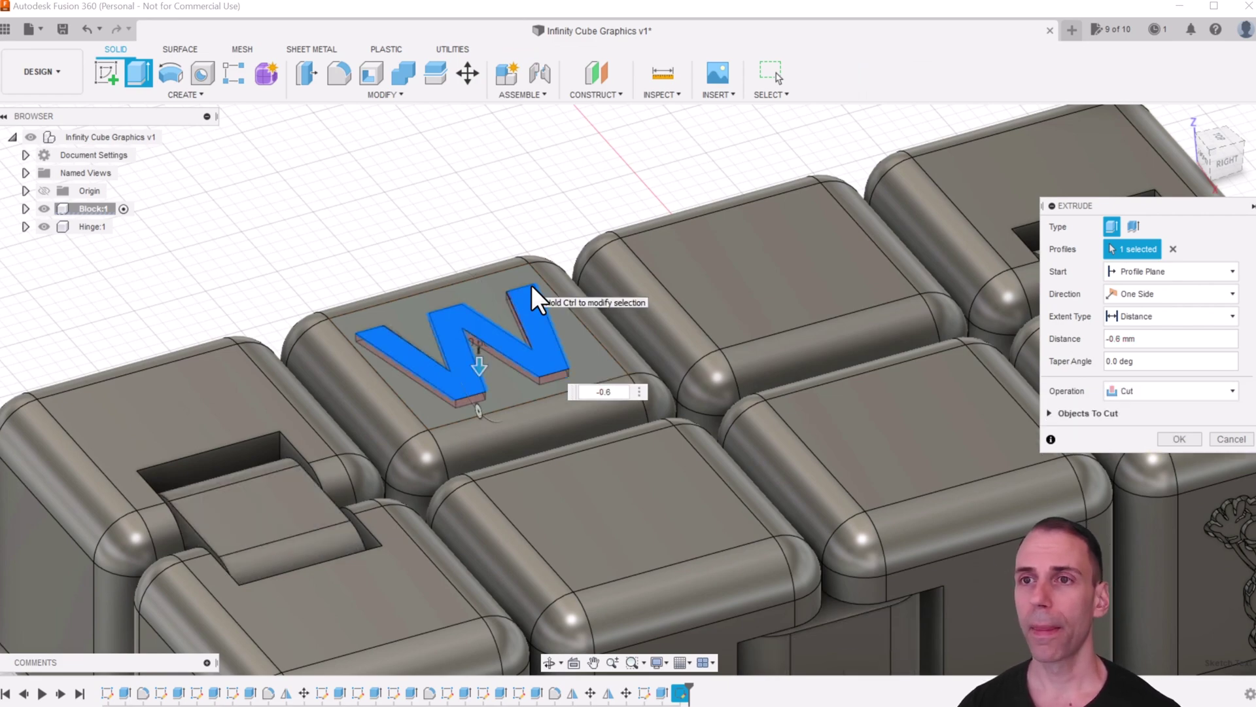
key("Return")
middle_click_drag(562, 309, 560, 368, "shift")
scroll(597, 308, "down", 3)
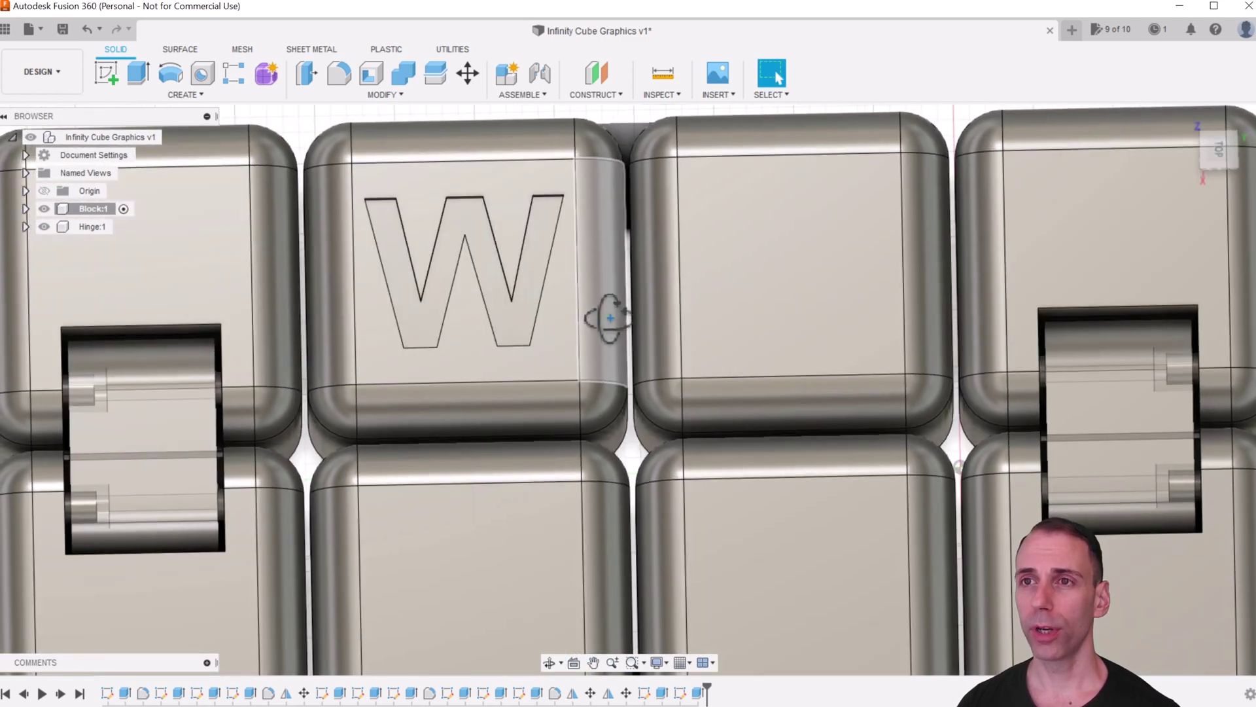
scroll(780, 275, "down", 3)
middle_click_drag(723, 421, 618, 329, "shift")
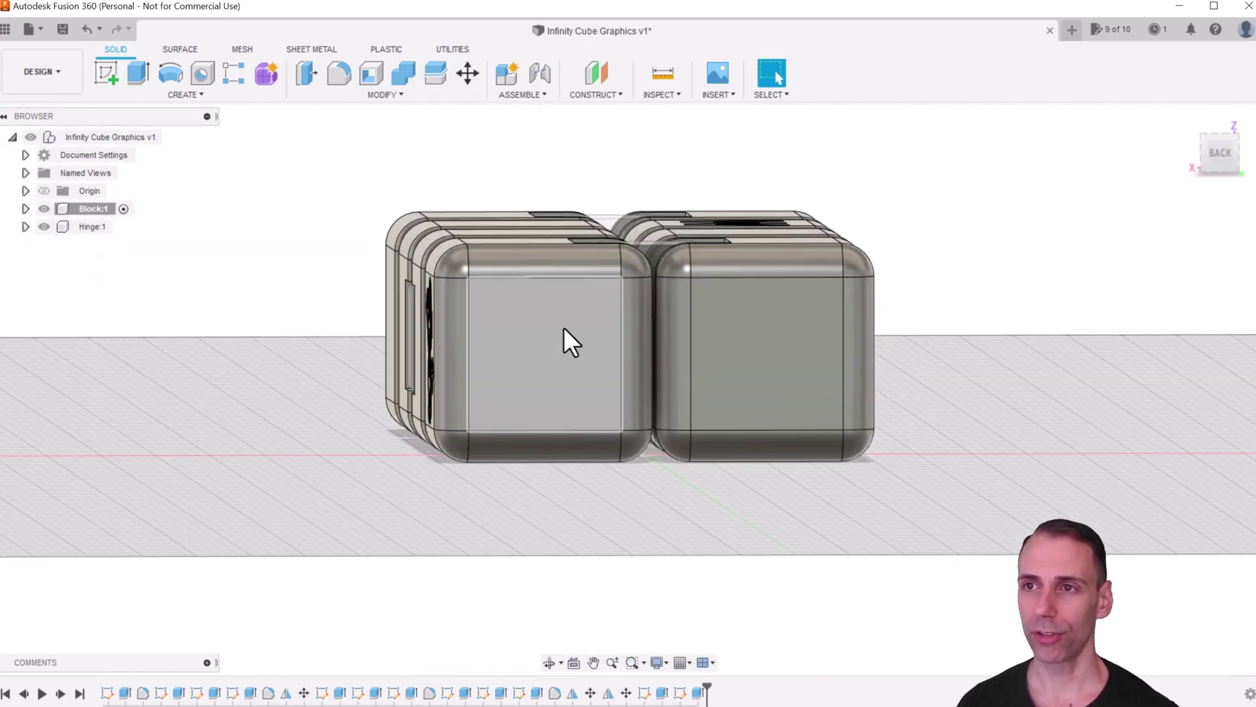
middle_click_drag(564, 329, 575, 331, "shift")
middle_click_drag(665, 402, 596, 399, "shift")
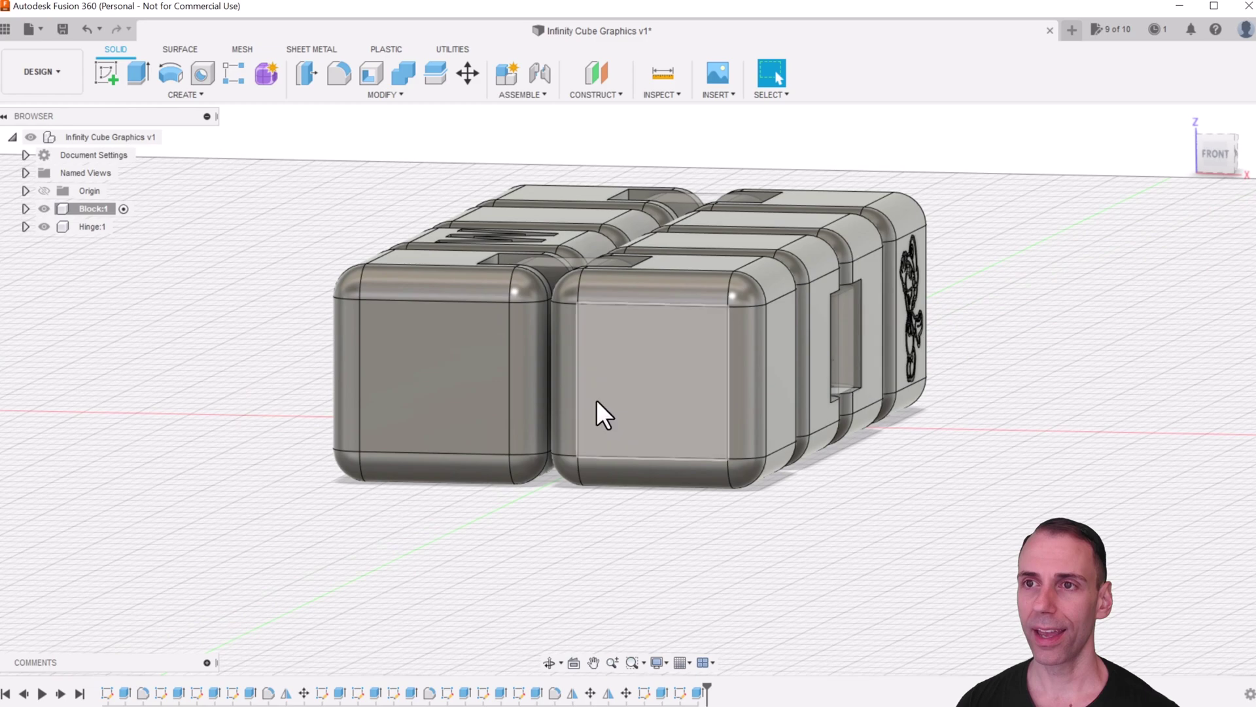
middle_click_drag(716, 401, 497, 365, "shift")
middle_click_drag(413, 373, 603, 384, "shift")
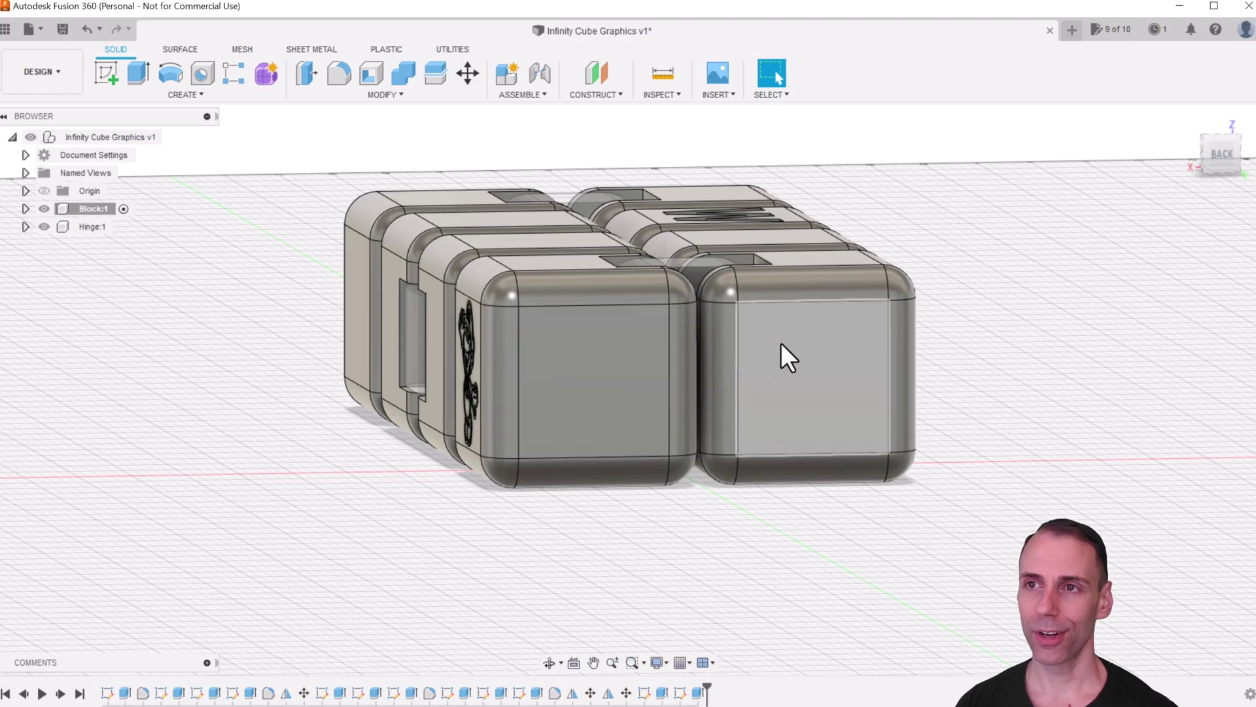
middle_click_drag(780, 343, 682, 247, "shift")
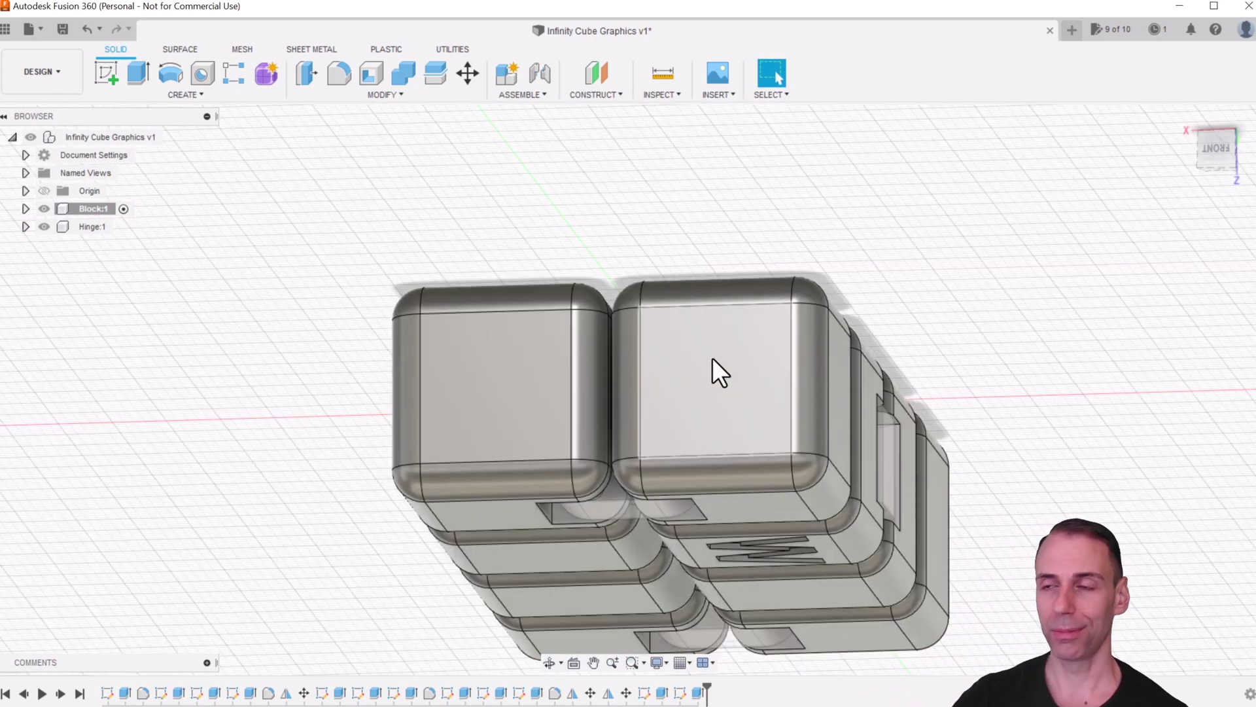
middle_click_drag(735, 328, 752, 589, "shift")
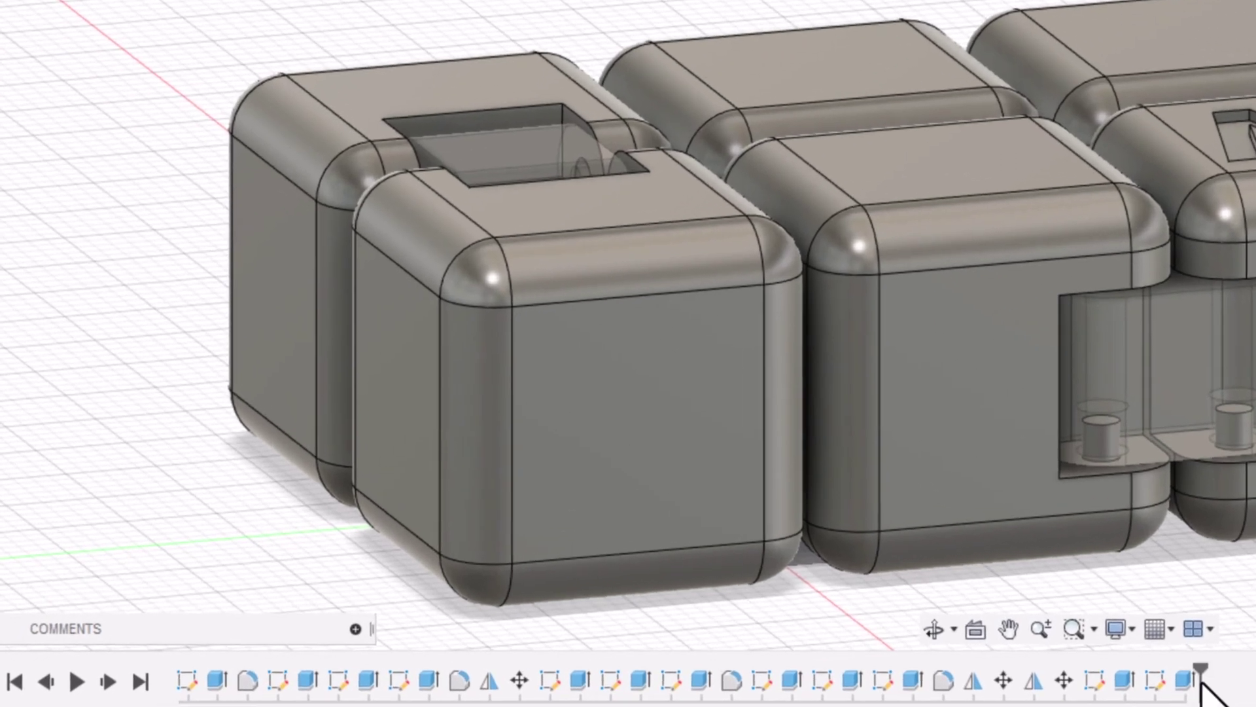
left_click_drag(1202, 680, 263, 671)
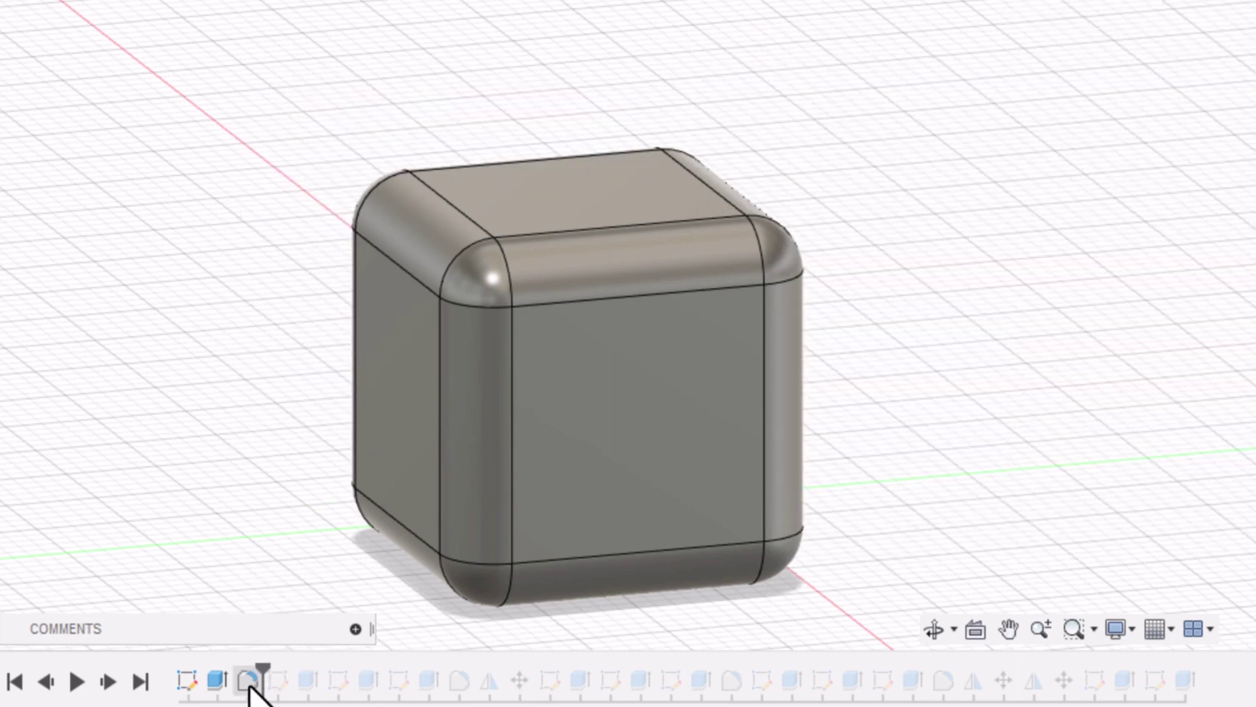
Delete the Fillet feature from the timeline, leaving Block:1 sharp-edged
right_click(247, 682)
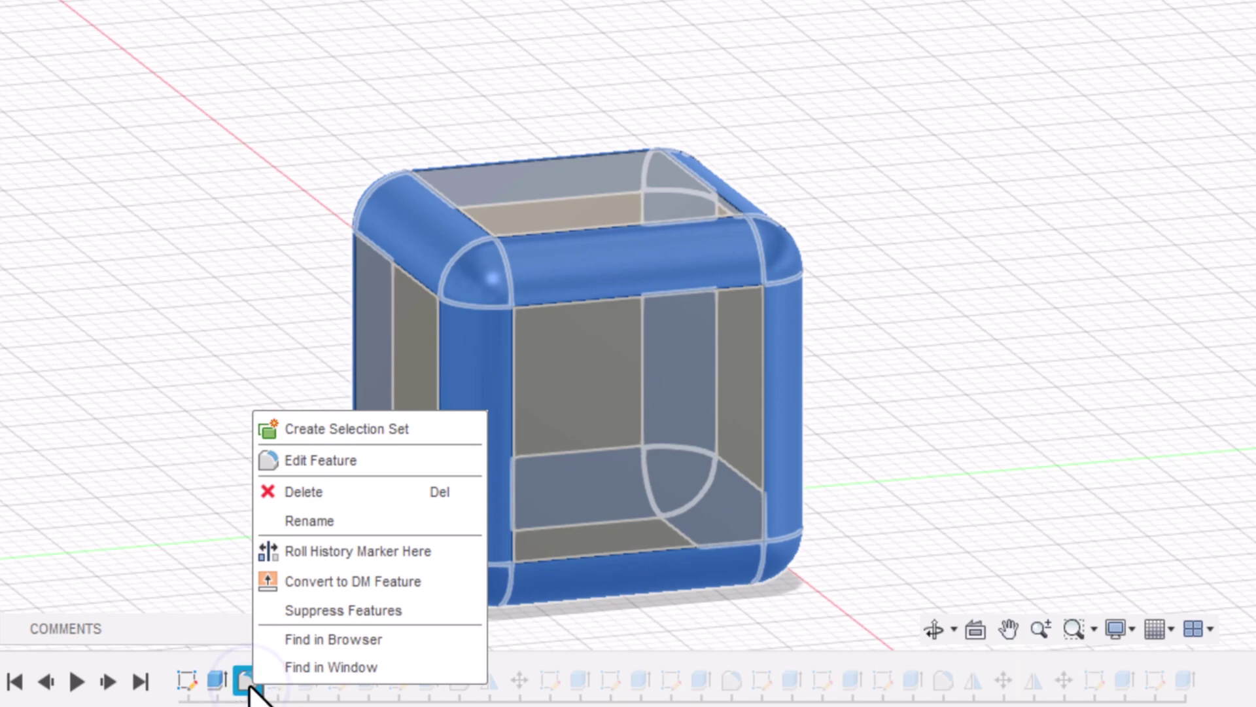
left_click(298, 495)
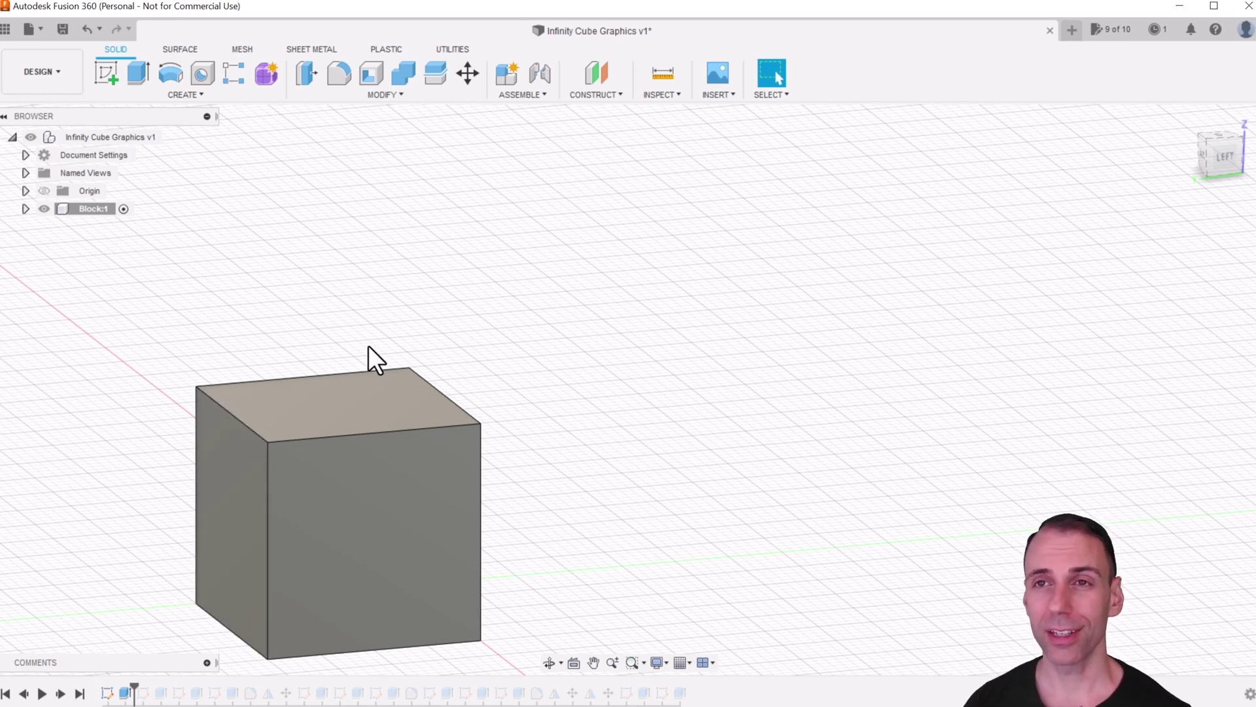
Start a Chamfer and select the cube's top and vertical edges, including the back ones
left_click(393, 96)
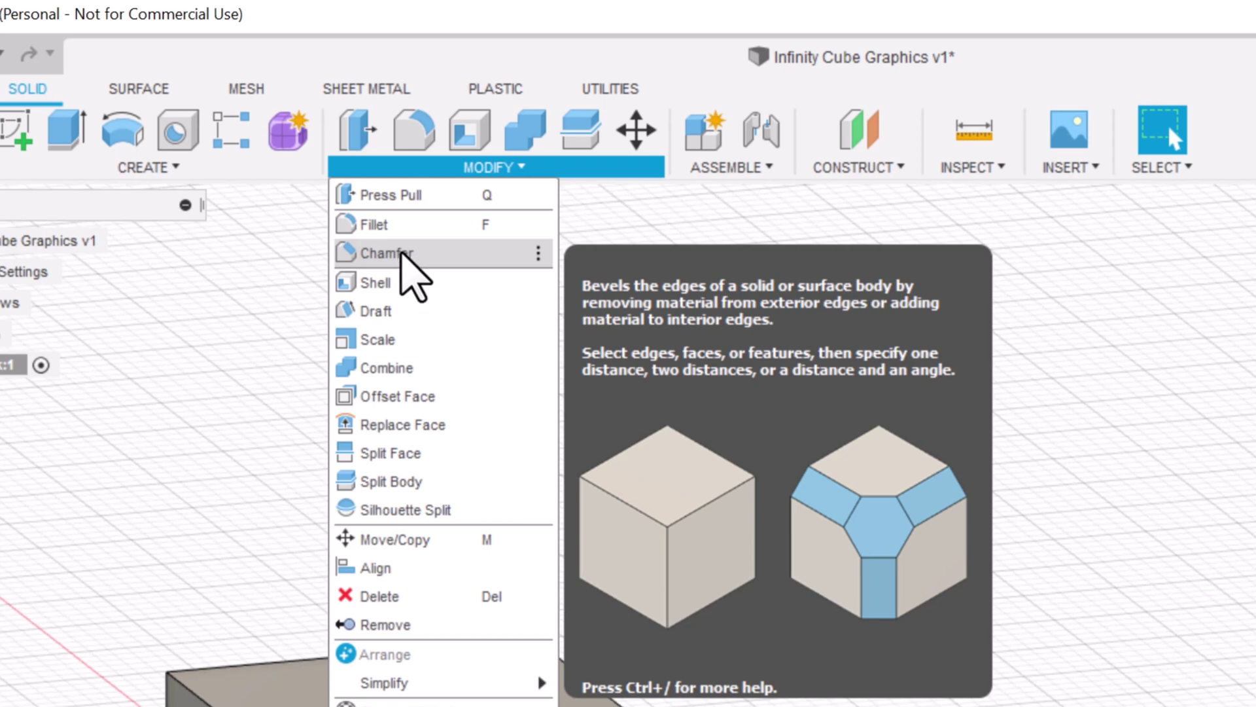
left_click(393, 254)
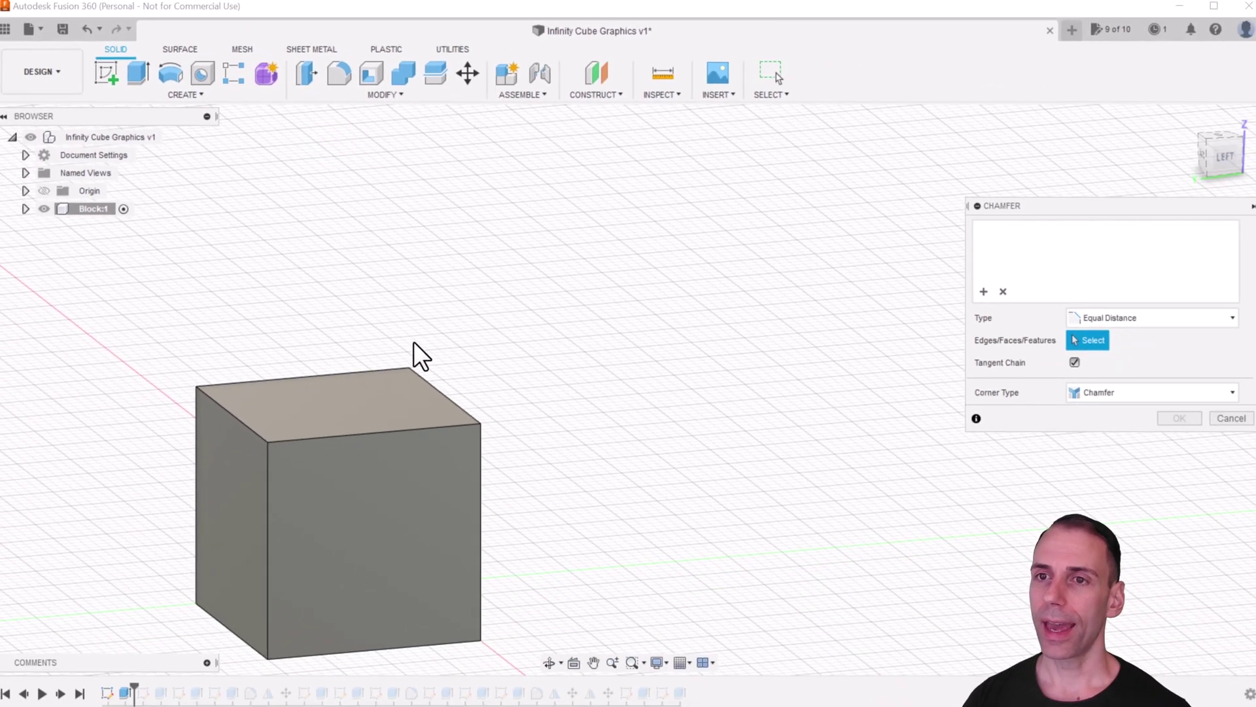
left_click(354, 435)
left_click(246, 428)
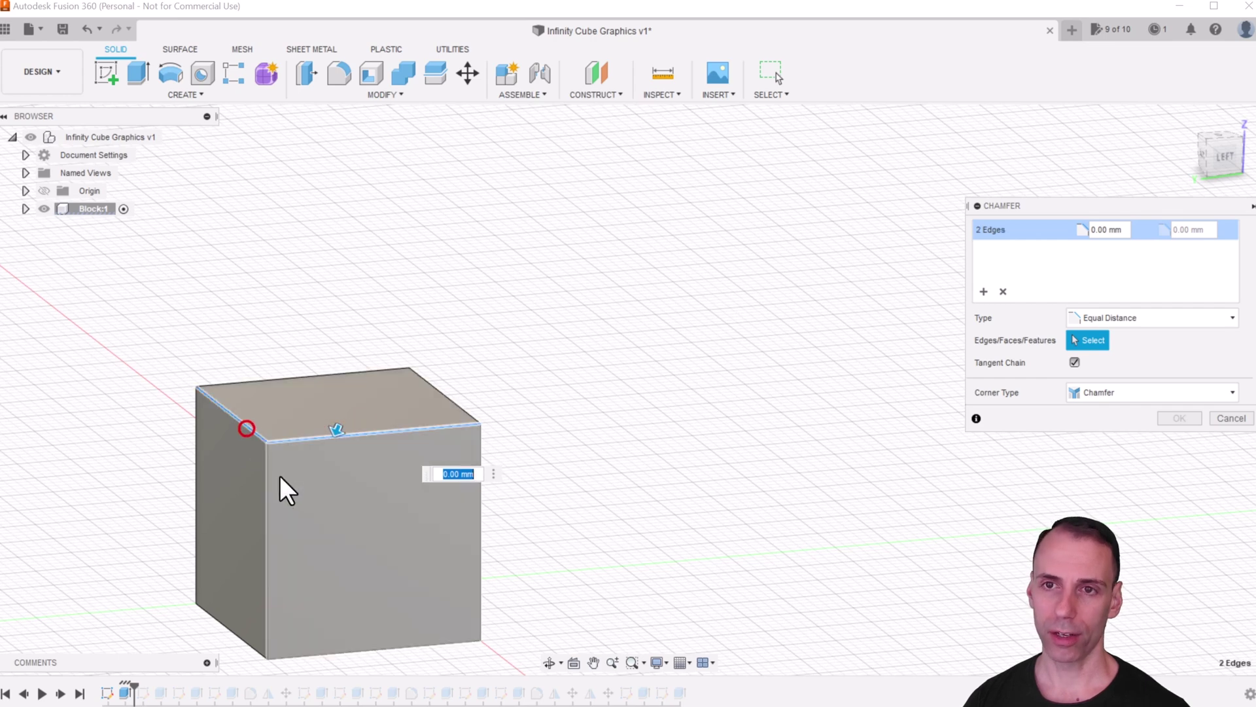
left_click(268, 484)
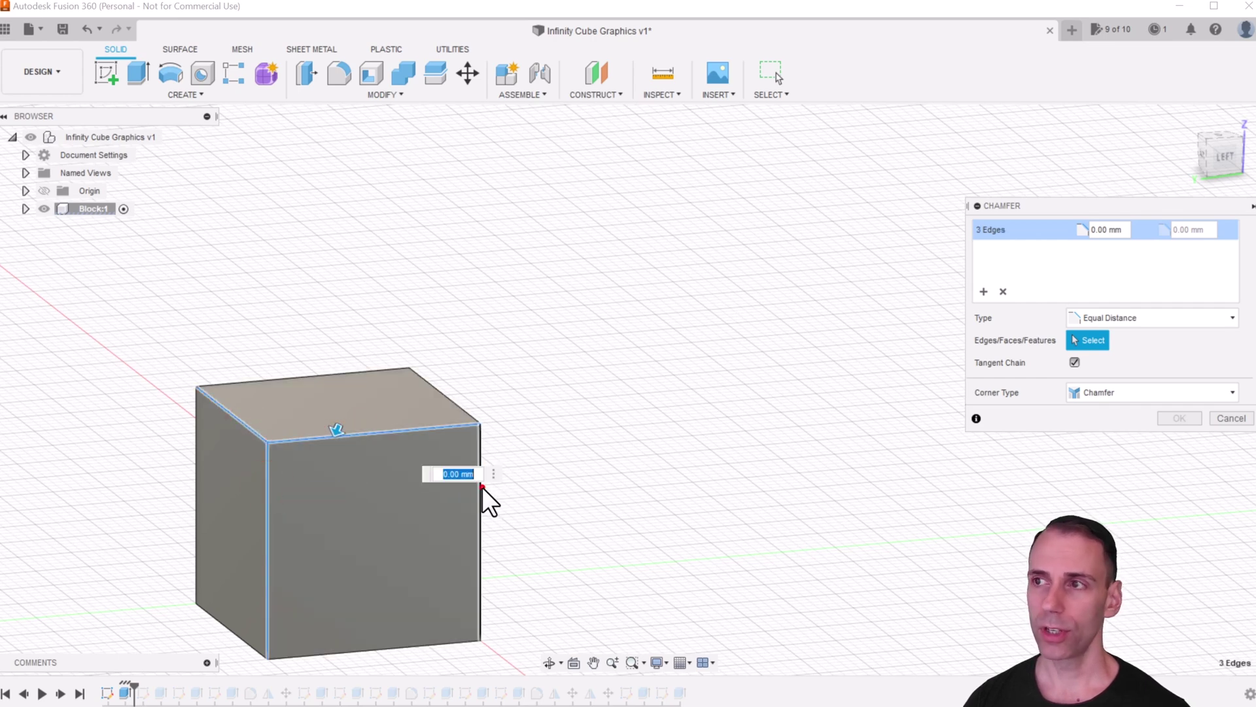
left_click(481, 486)
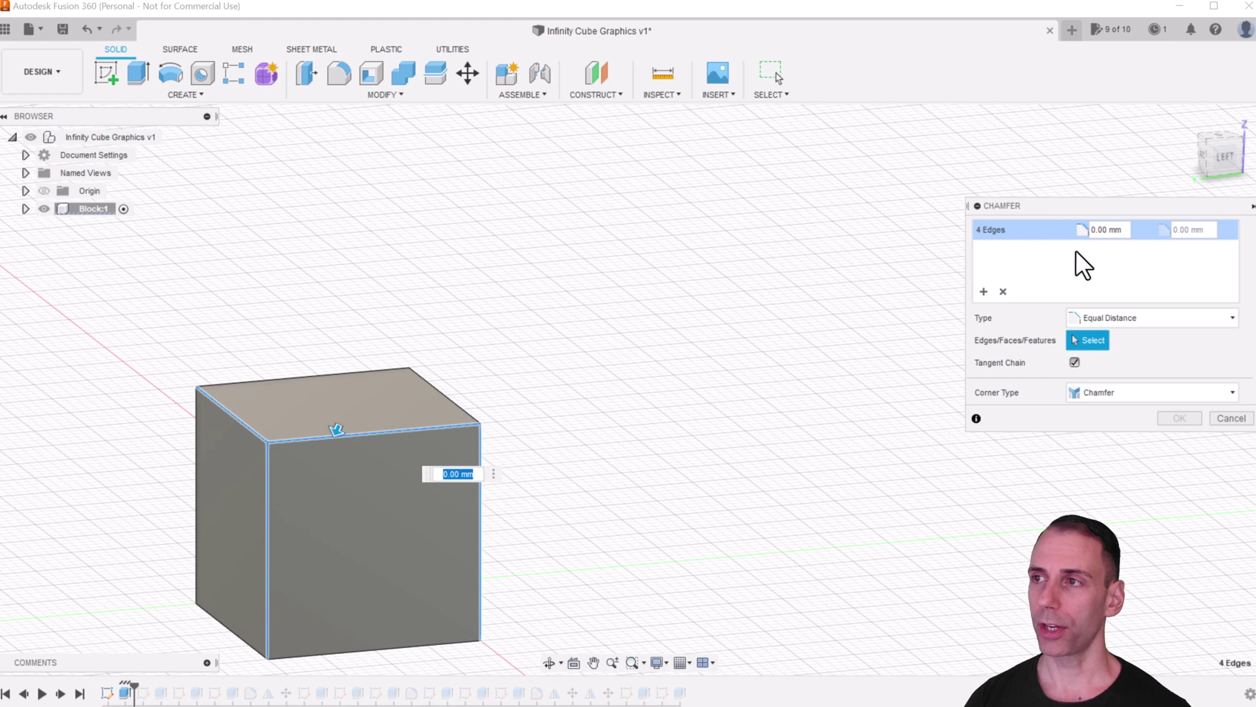
middle_click_drag(607, 402, 280, 470, "shift")
left_click(229, 437)
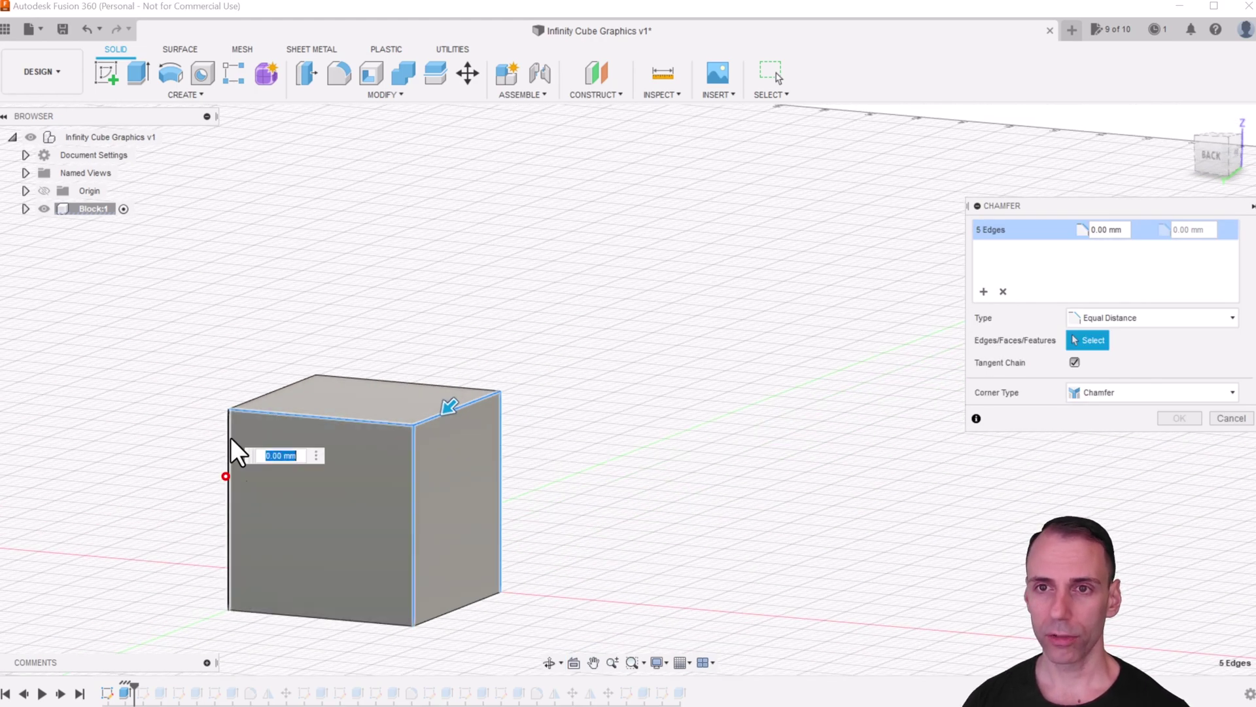
left_click(256, 396)
left_click(371, 381)
Add the bottom and remaining edges to reach all 12 and apply the 3 mm chamfer
middle_click_drag(370, 381, 402, 457, "shift")
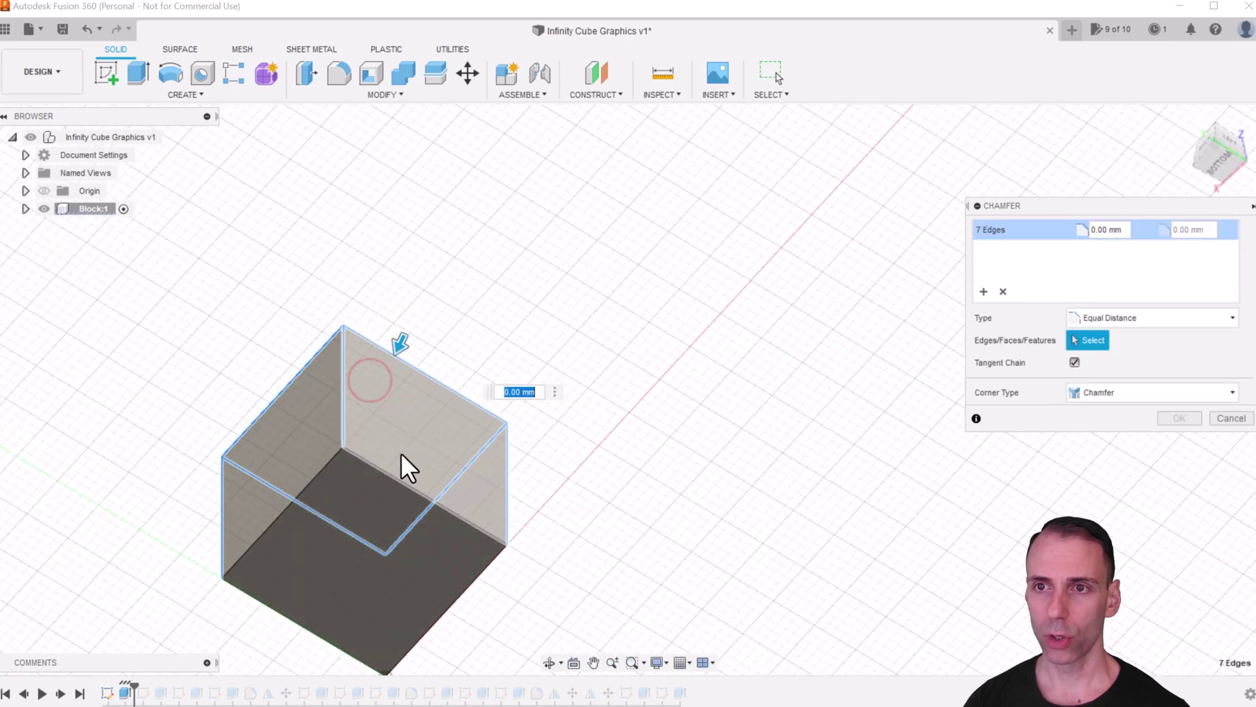
left_click(398, 478)
left_click(317, 476)
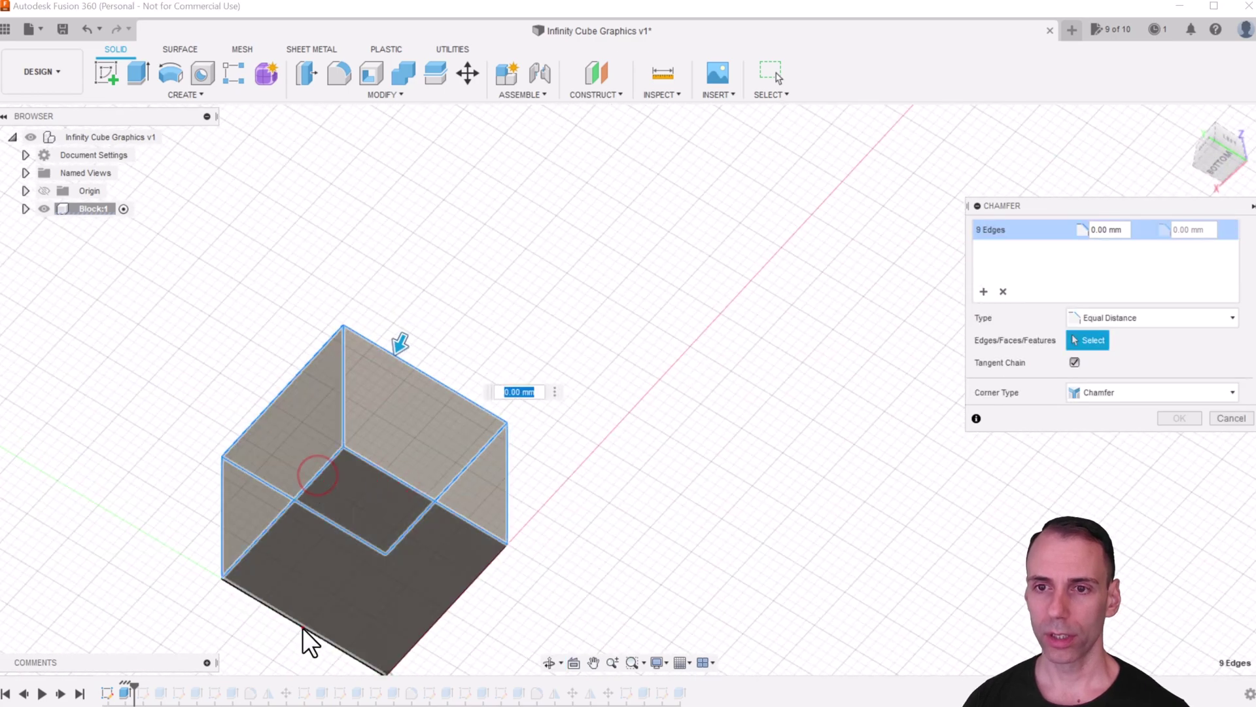
left_click(302, 627)
left_click(453, 604)
middle_click_drag(453, 603, 490, 536, "shift")
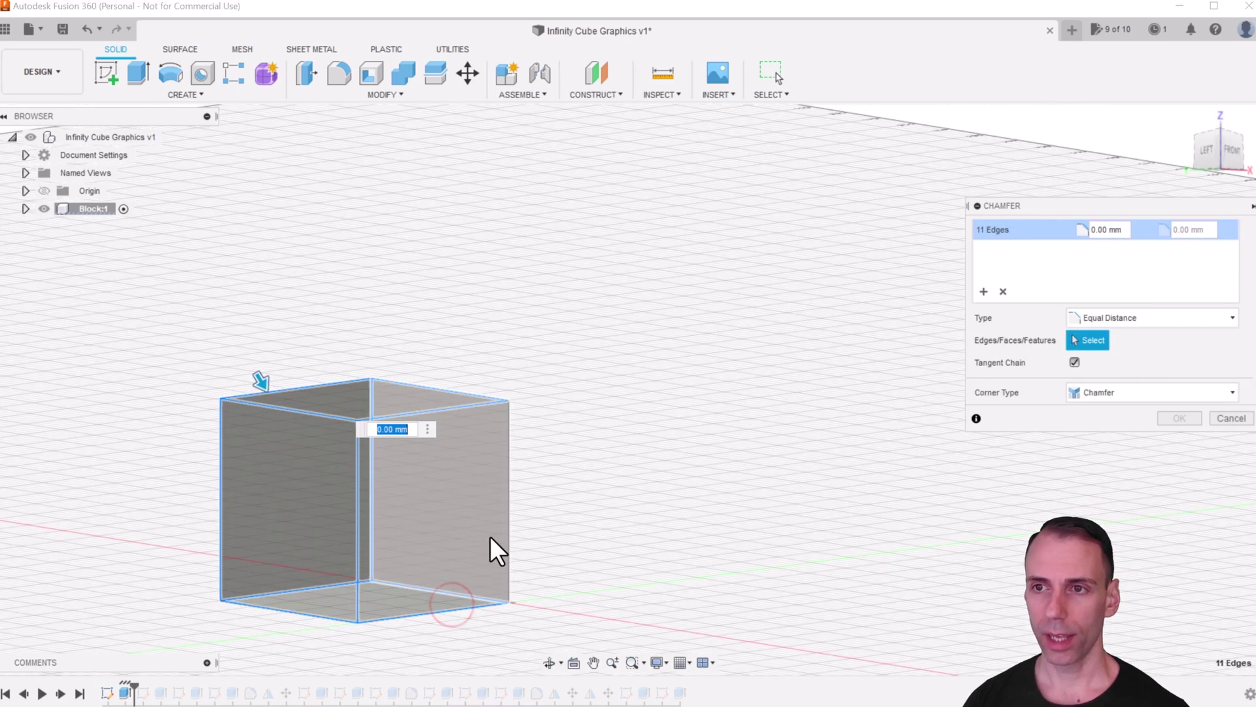
left_click(511, 523)
middle_click_drag(555, 484, 580, 390, "shift")
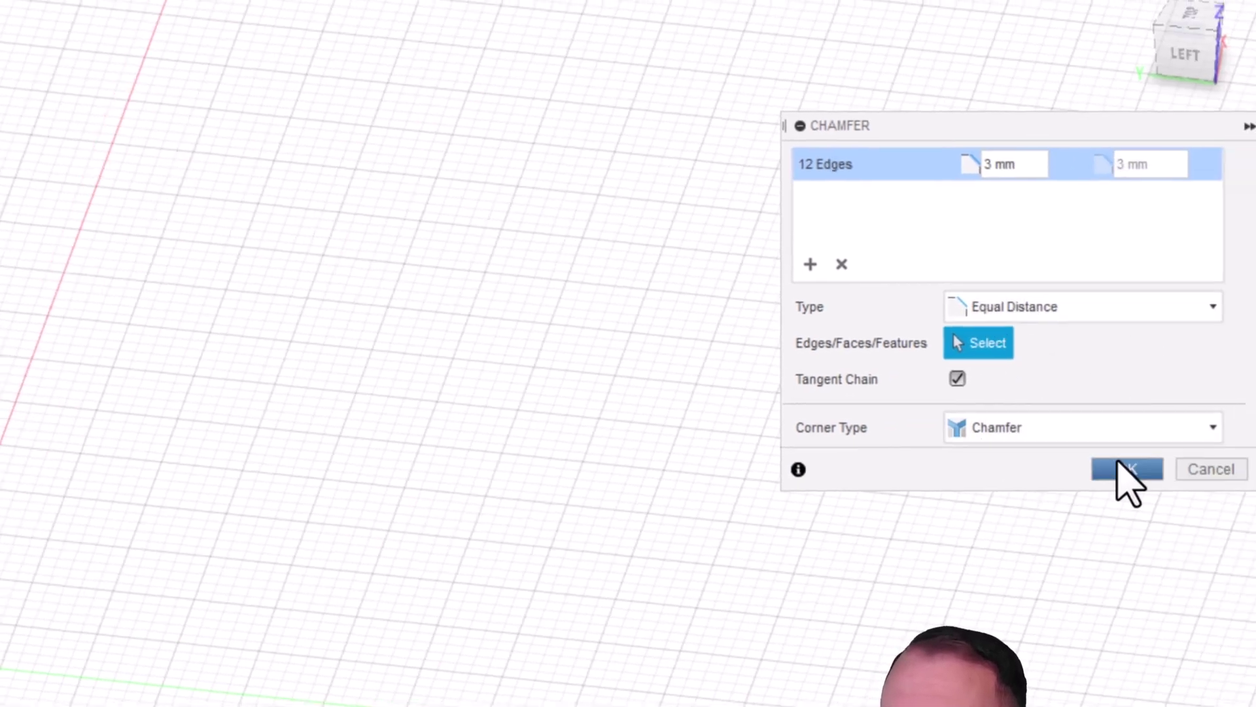
left_click(1123, 470)
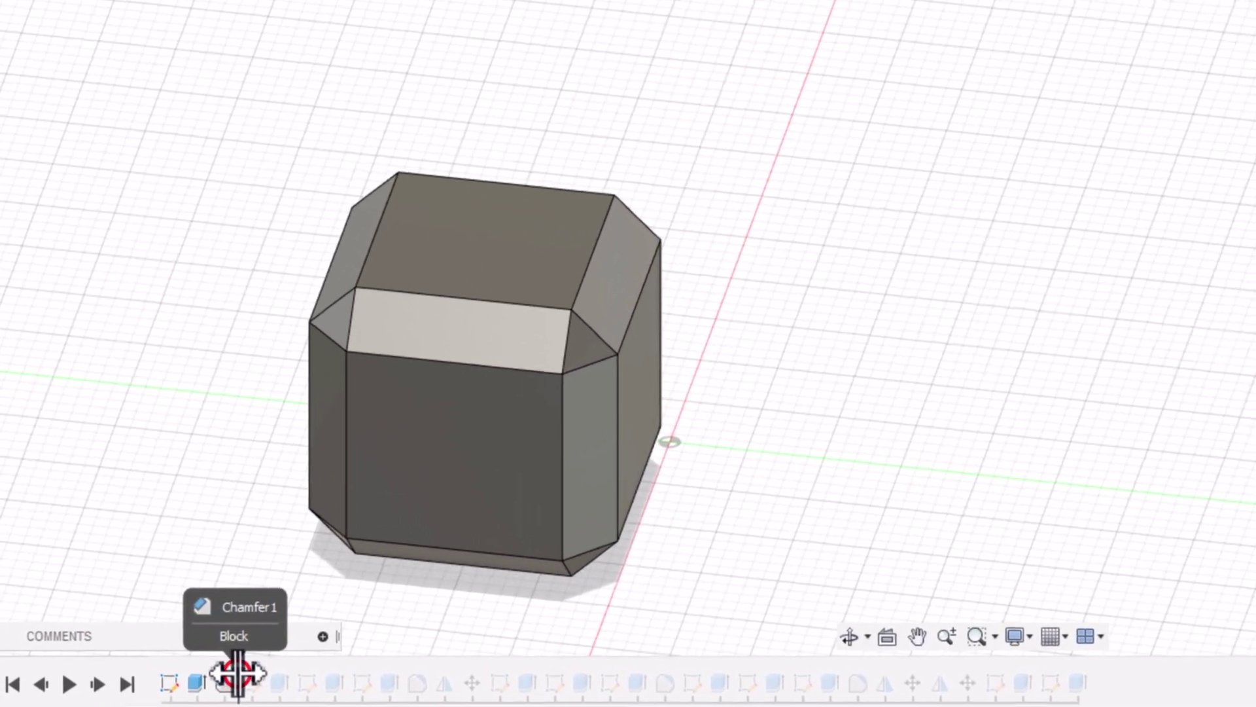
Roll the timeline to the end and orbit to review the chamfered cube with W and Luigi engravings
left_click_drag(615, 682, 1114, 682)
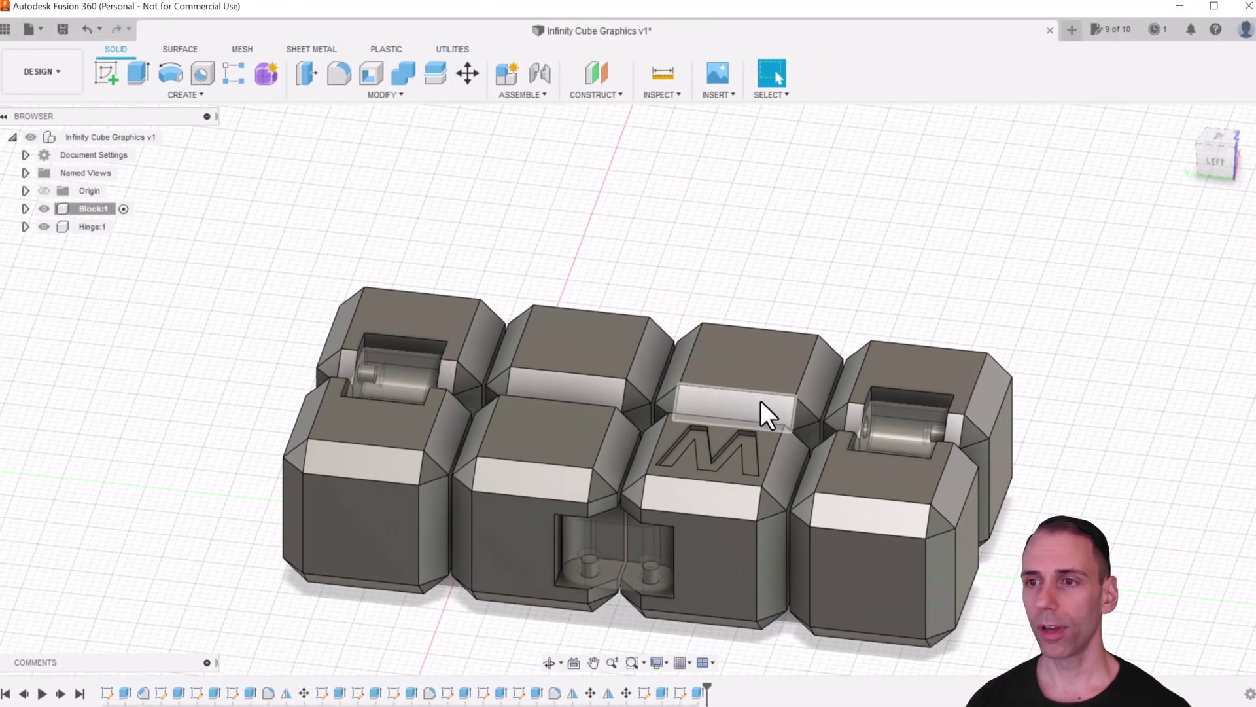
middle_click_drag(761, 401, 596, 325, "shift")
middle_click_drag(382, 195, 409, 271, "shift")
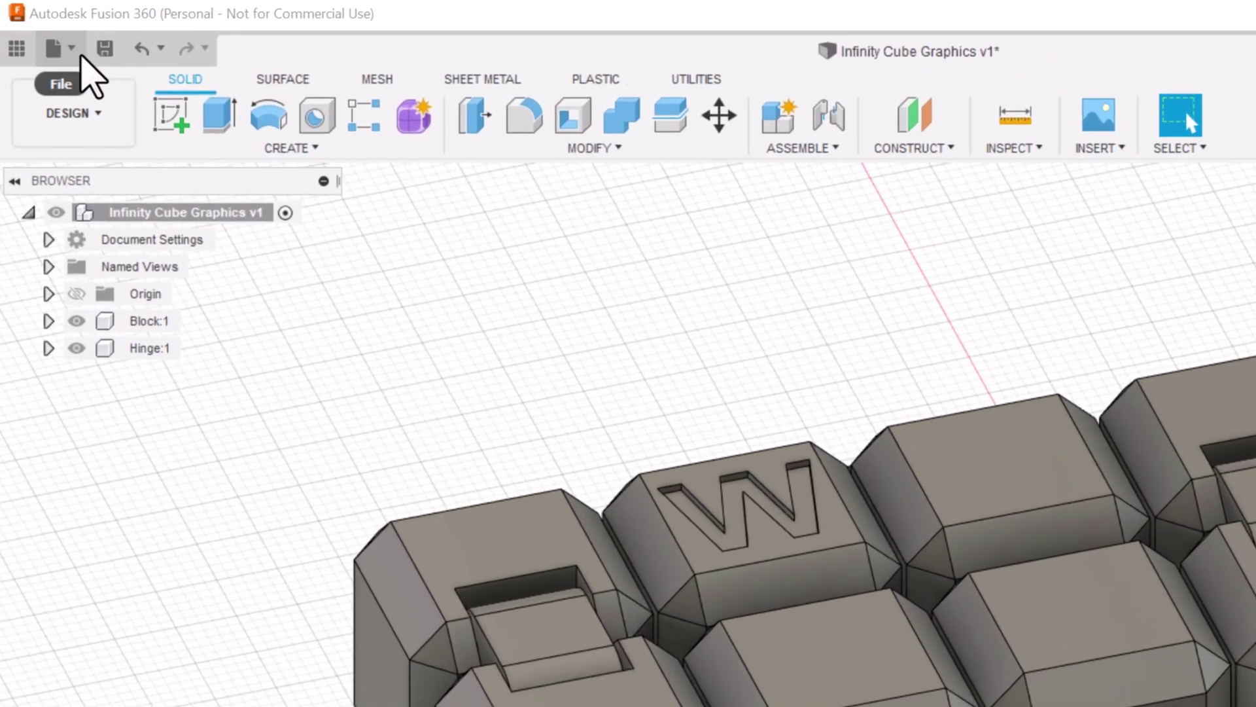
left_click(44, 31)
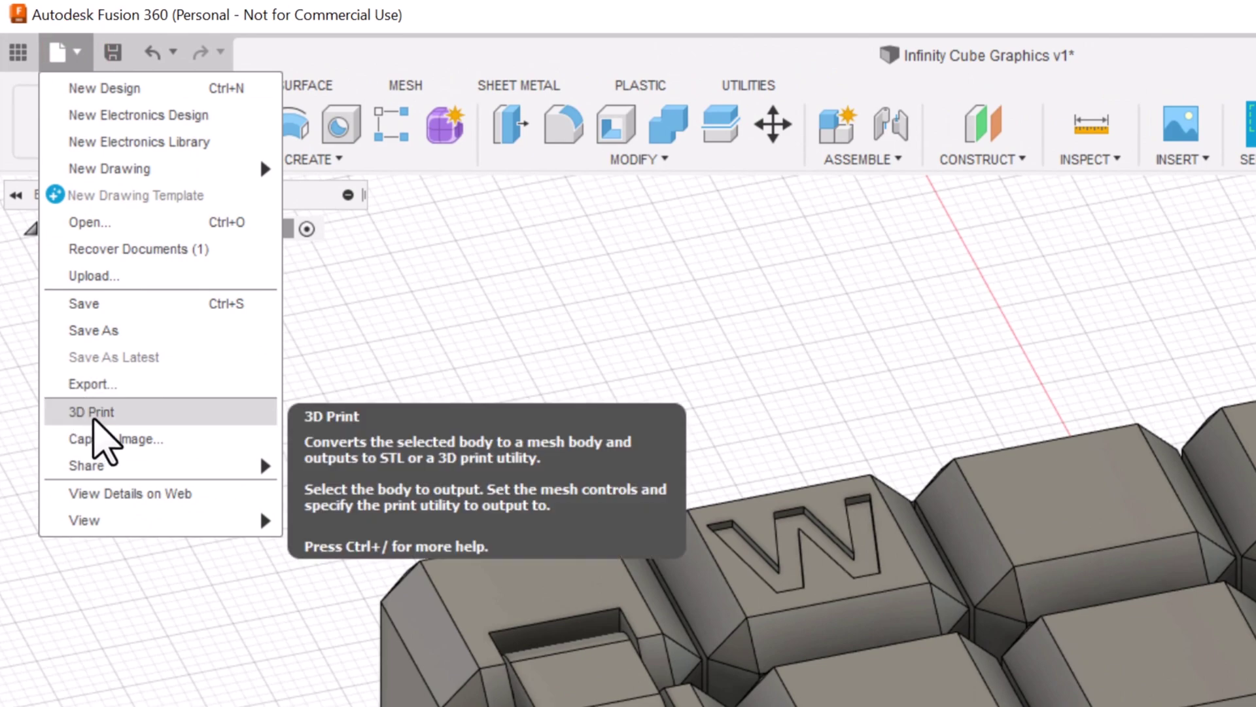
left_click(369, 268)
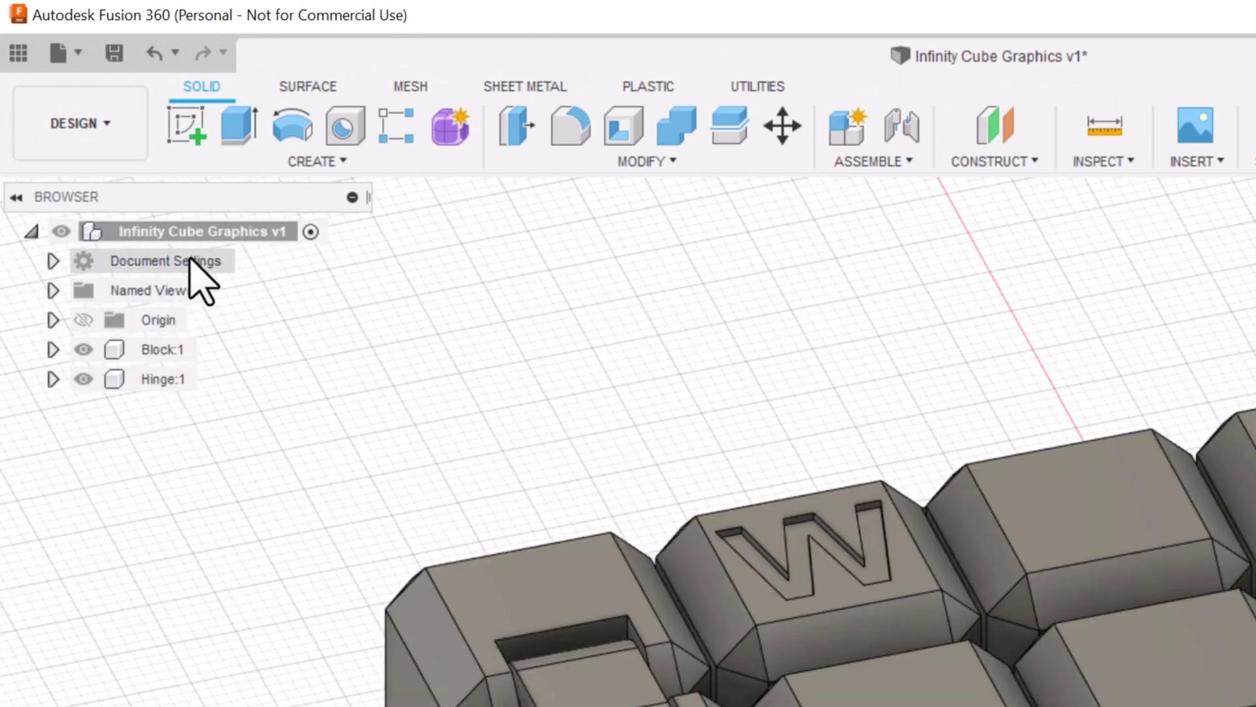
Save the root component as a binary STL in millimetres, High refinement, sent to the 3D Print Utility
right_click(190, 233)
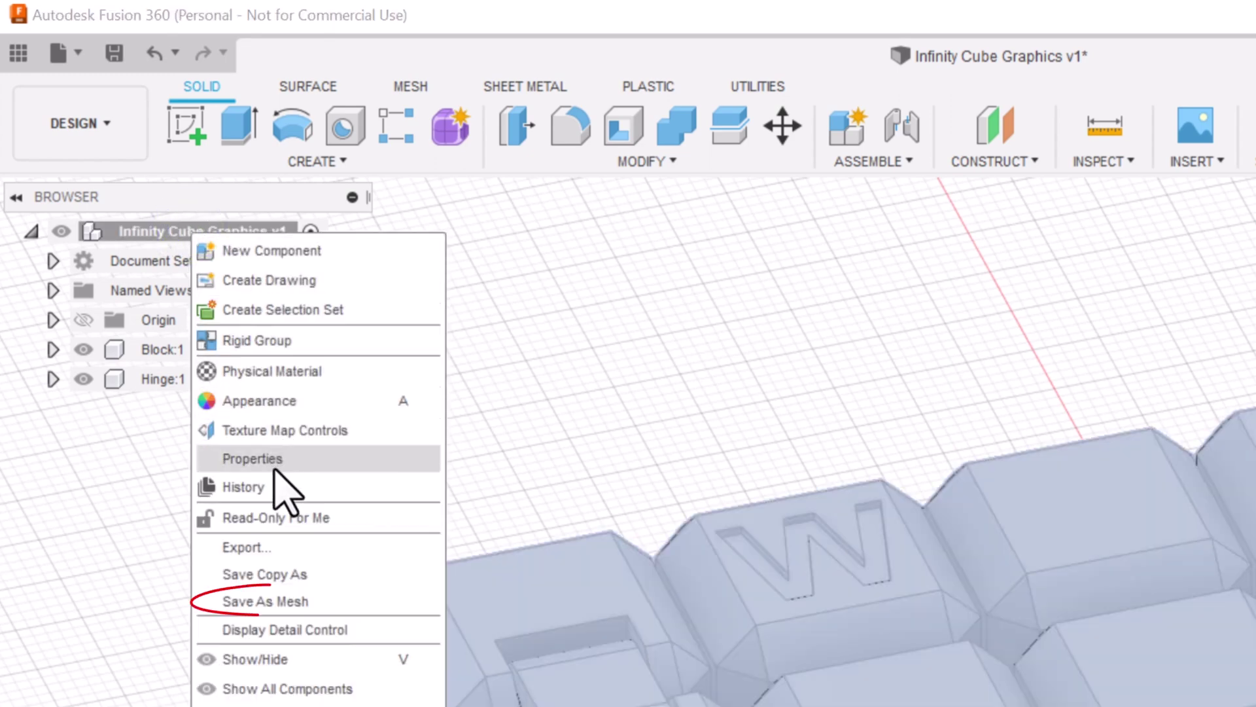
left_click(268, 602)
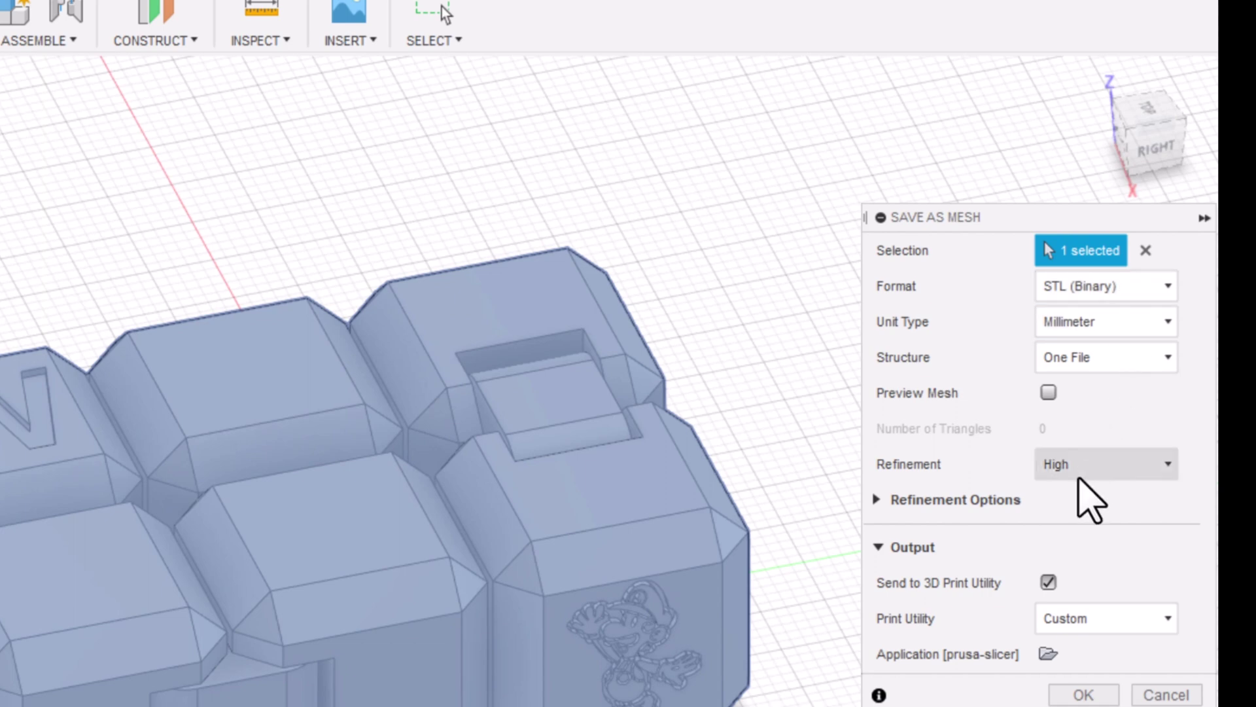
left_click(1078, 477)
left_click(1067, 521)
left_click(1068, 462)
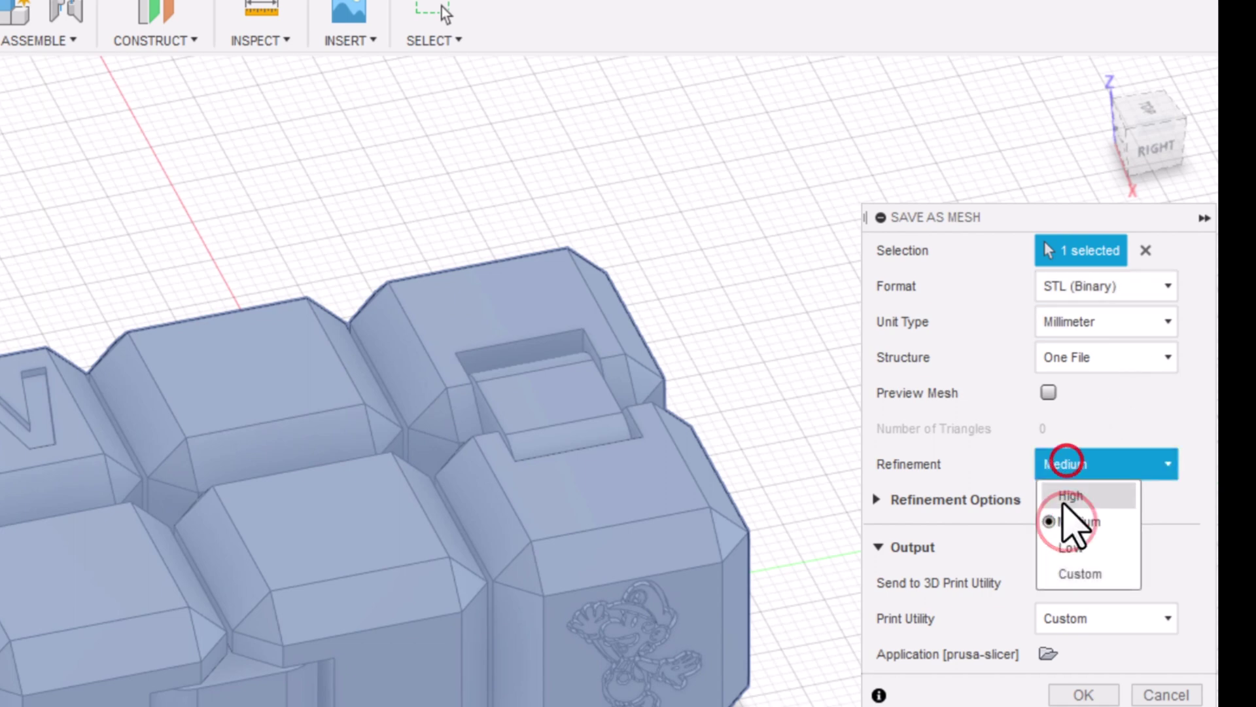
left_click(1064, 499)
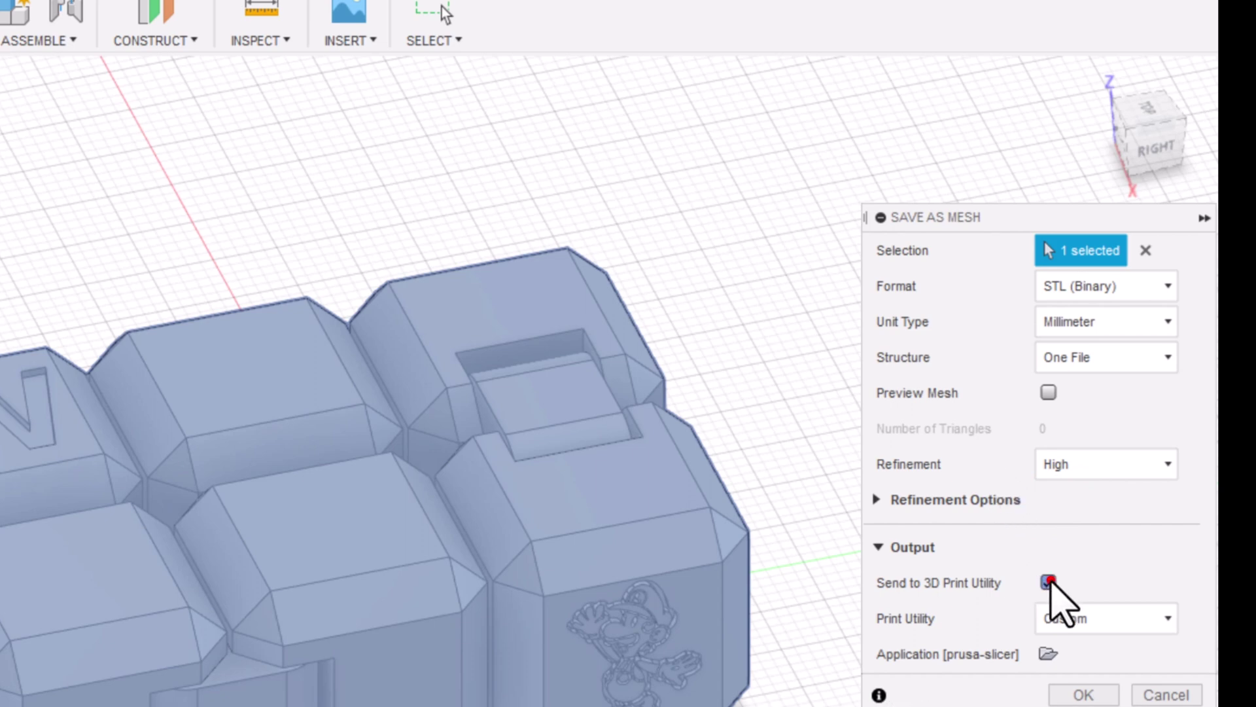
left_click(1047, 581)
left_click(1035, 581)
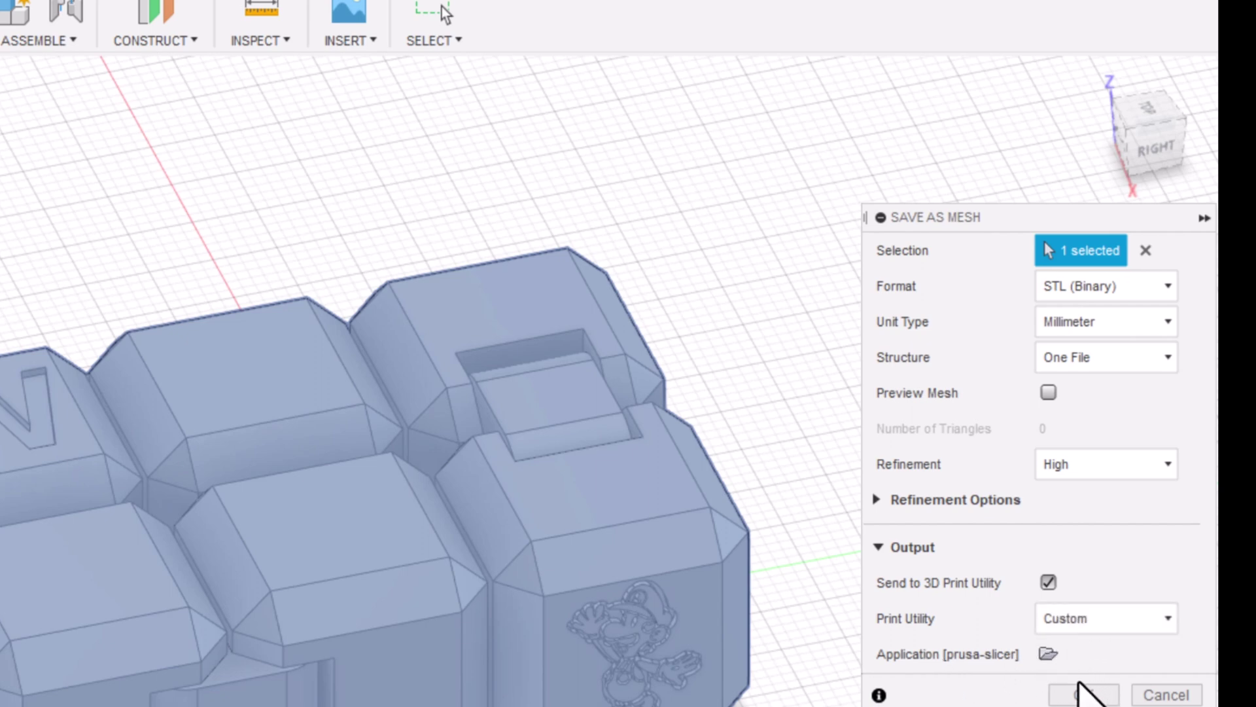
left_click(1080, 695)
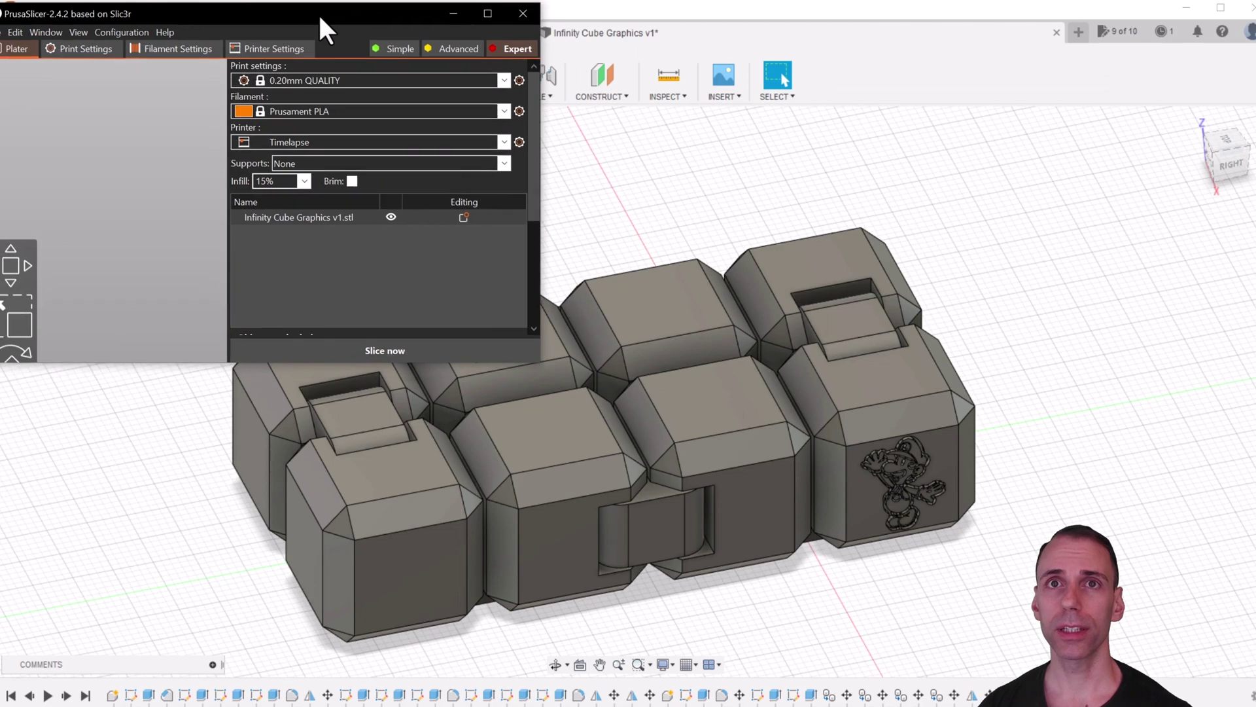
Enlarge the PrusaSlicer window to fill the screen and view the cube model from the top
left_click_drag(321, 18, 330, 10)
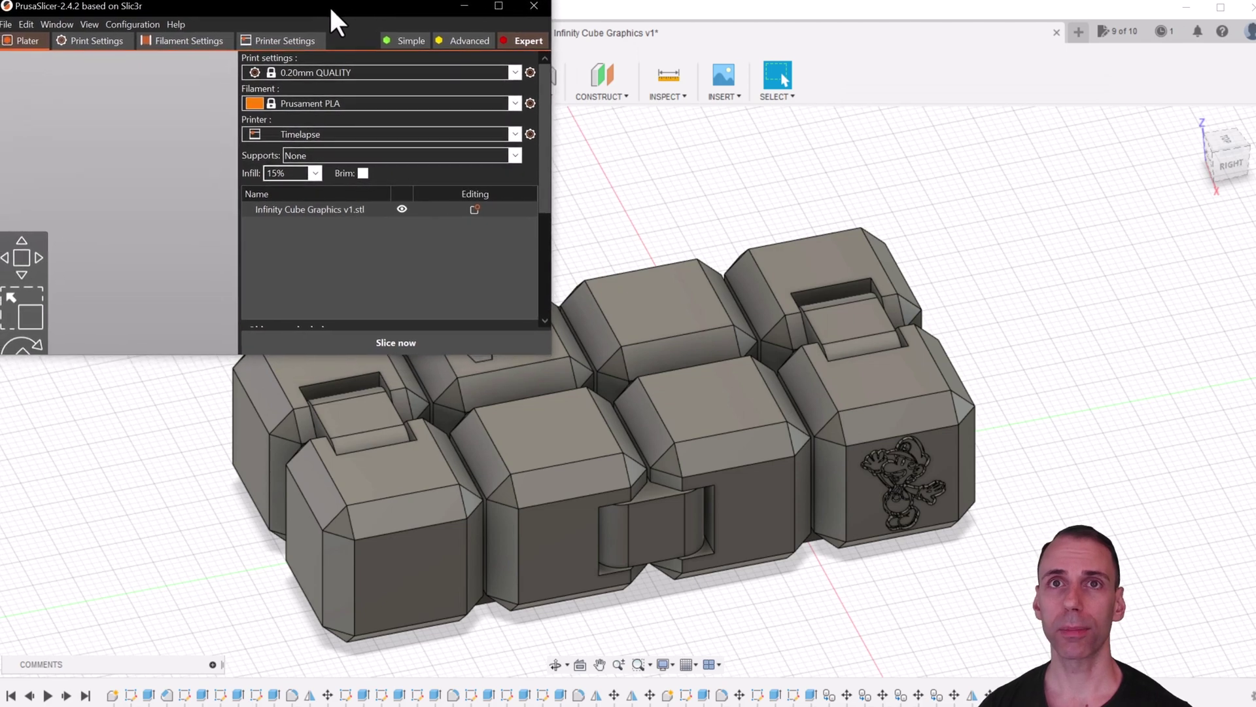
left_click_drag(549, 354, 1255, 706)
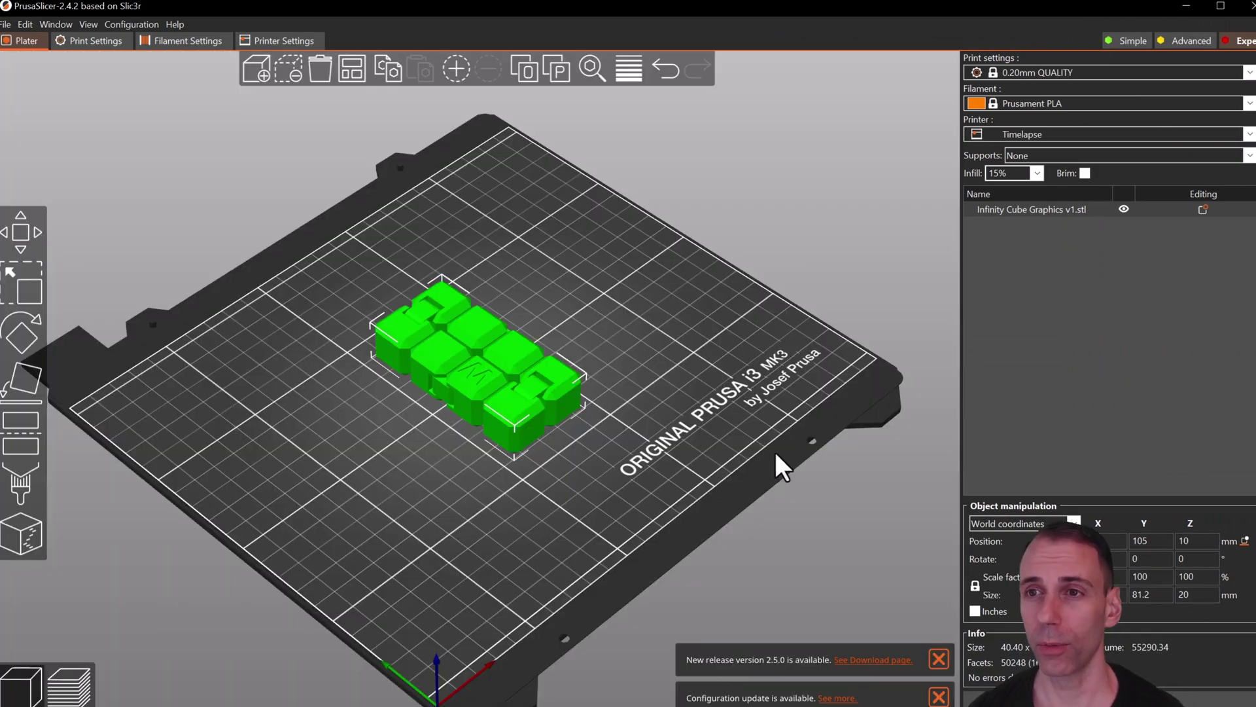
scroll(539, 414, "up", 6)
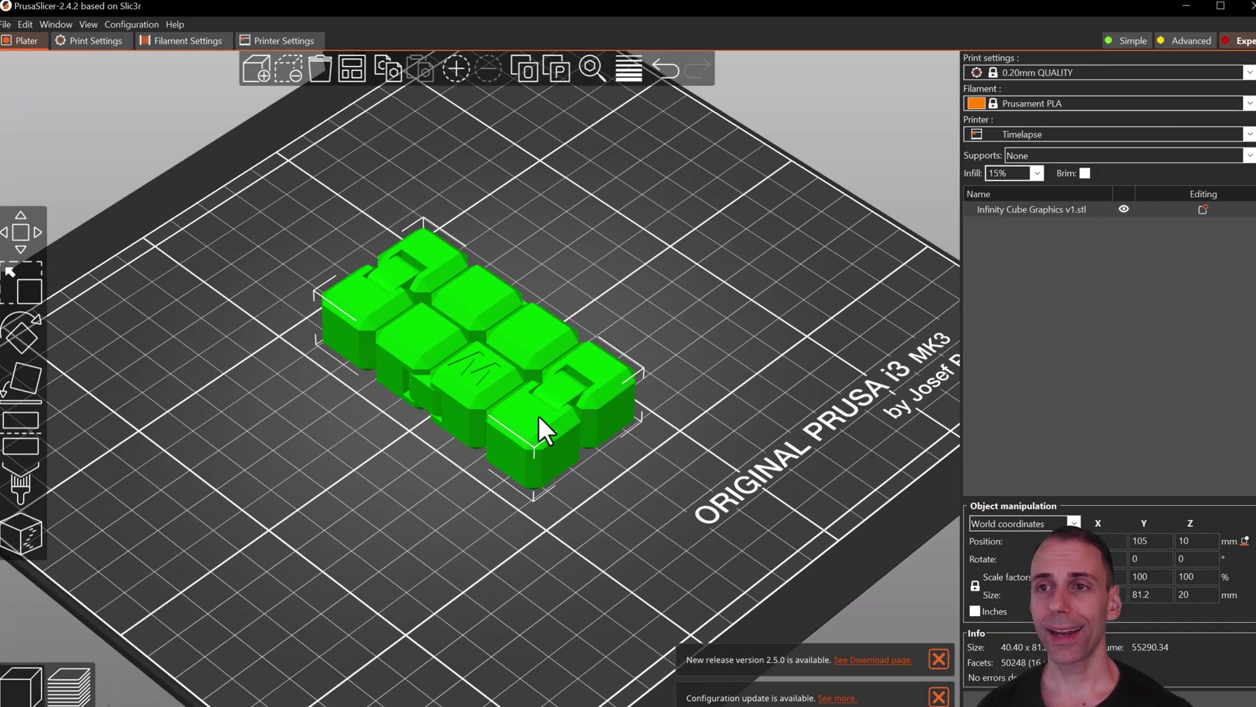
left_click_drag(709, 331, 646, 341)
key("1")
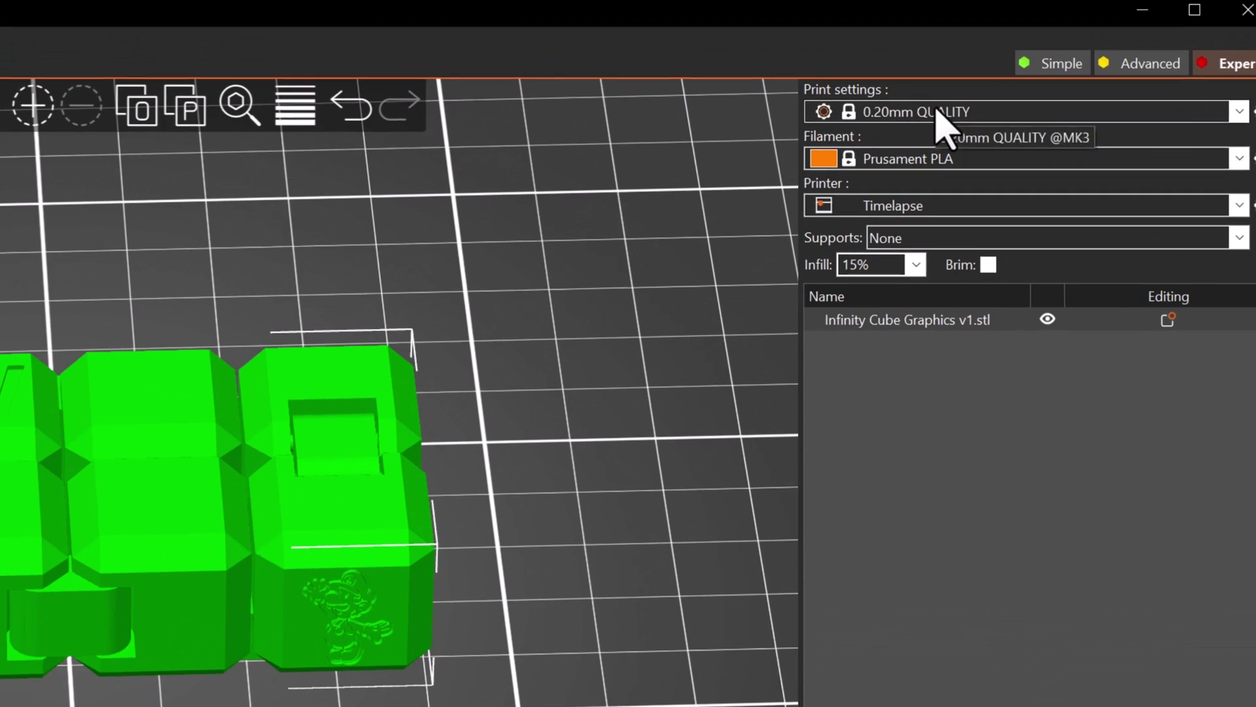
left_click(940, 114)
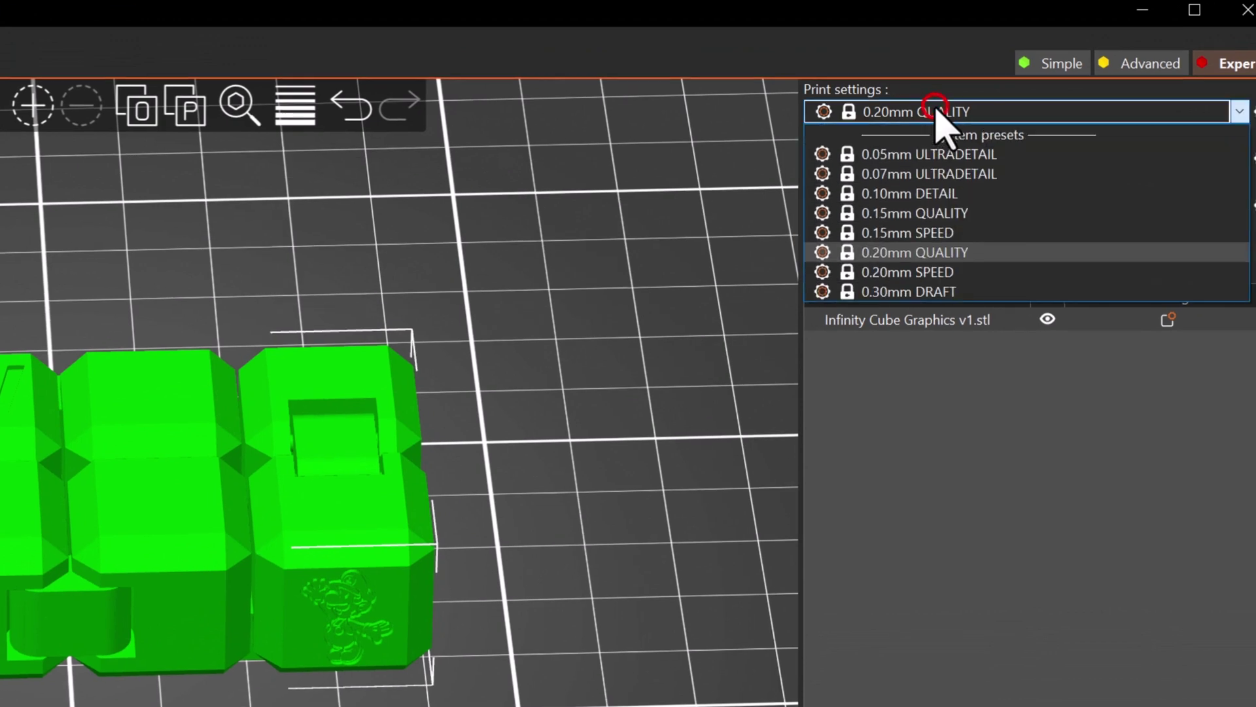
Keep the 0.20mm QUALITY preset, Prusament PLA filament and supports set to None
left_click(921, 250)
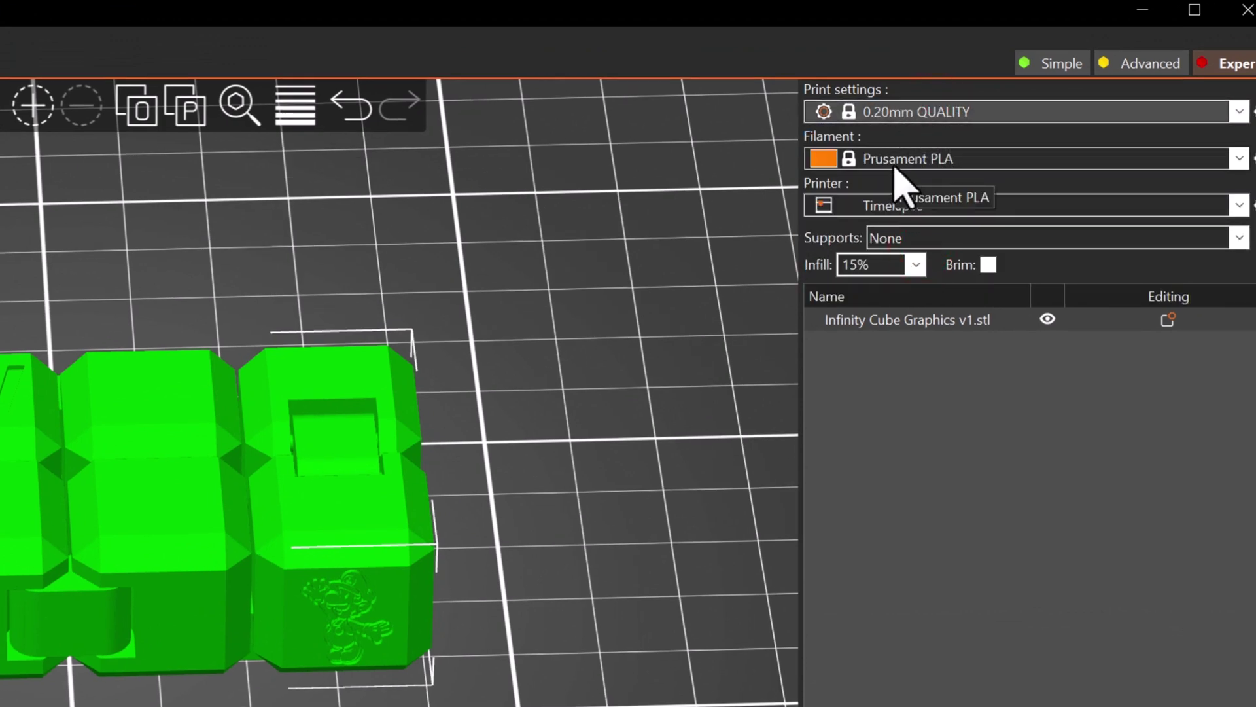
left_click(946, 160)
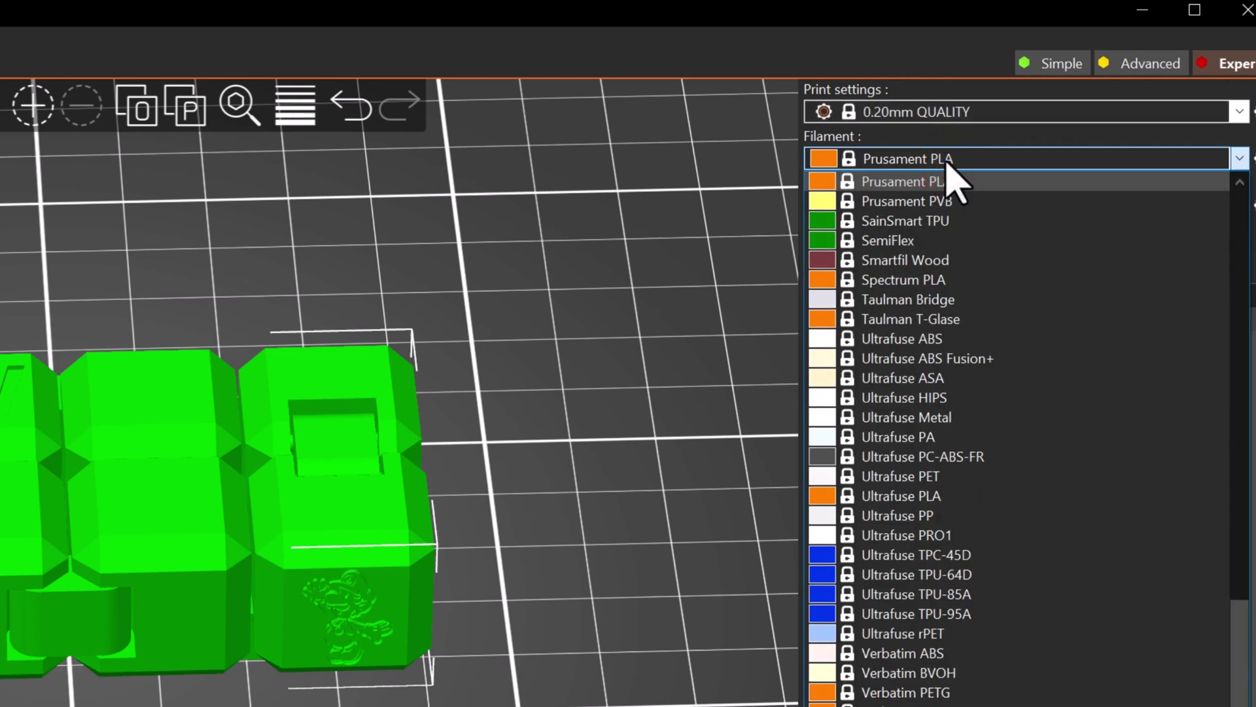
scroll(956, 196, "up", 2)
left_click(942, 220)
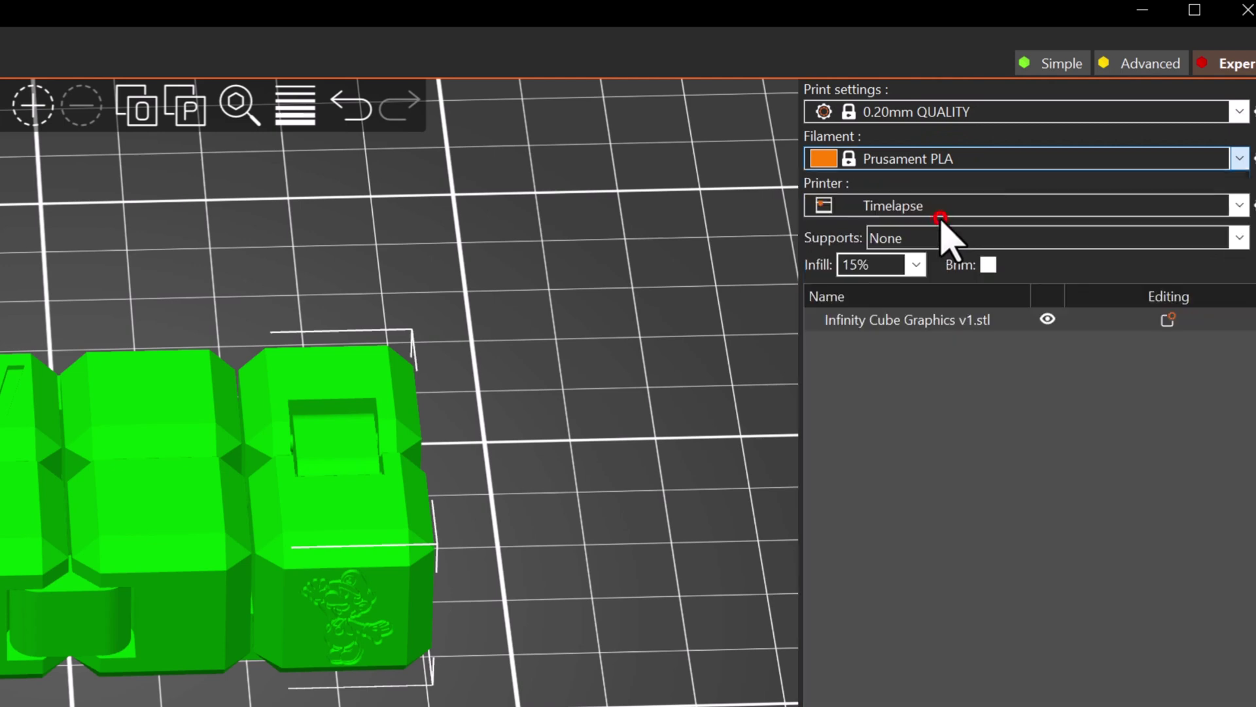
left_click(945, 161)
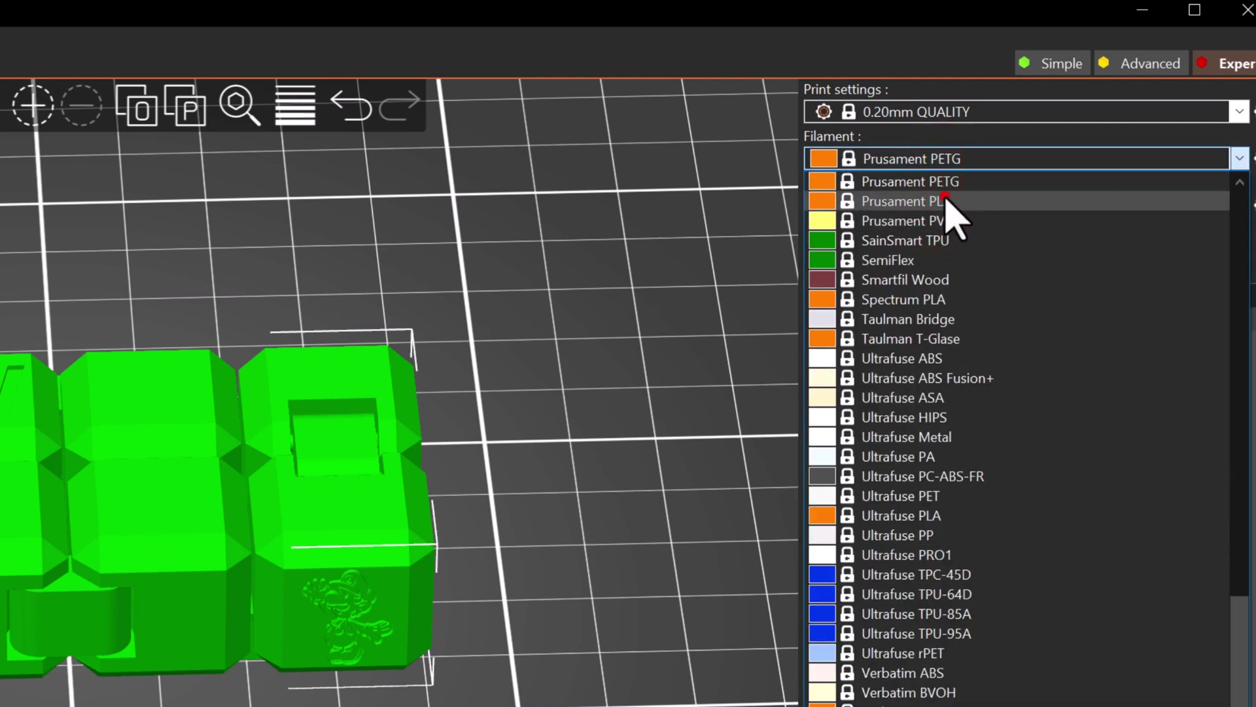
left_click(945, 200)
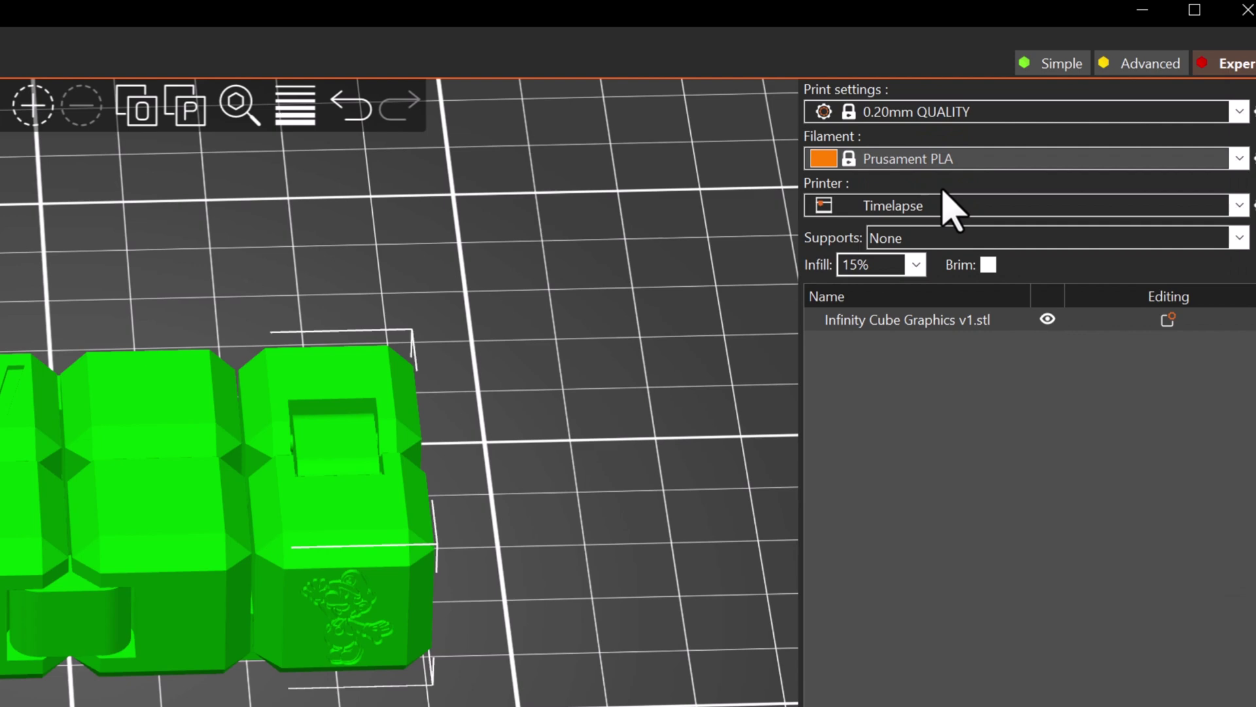
left_click(942, 239)
left_click(939, 236)
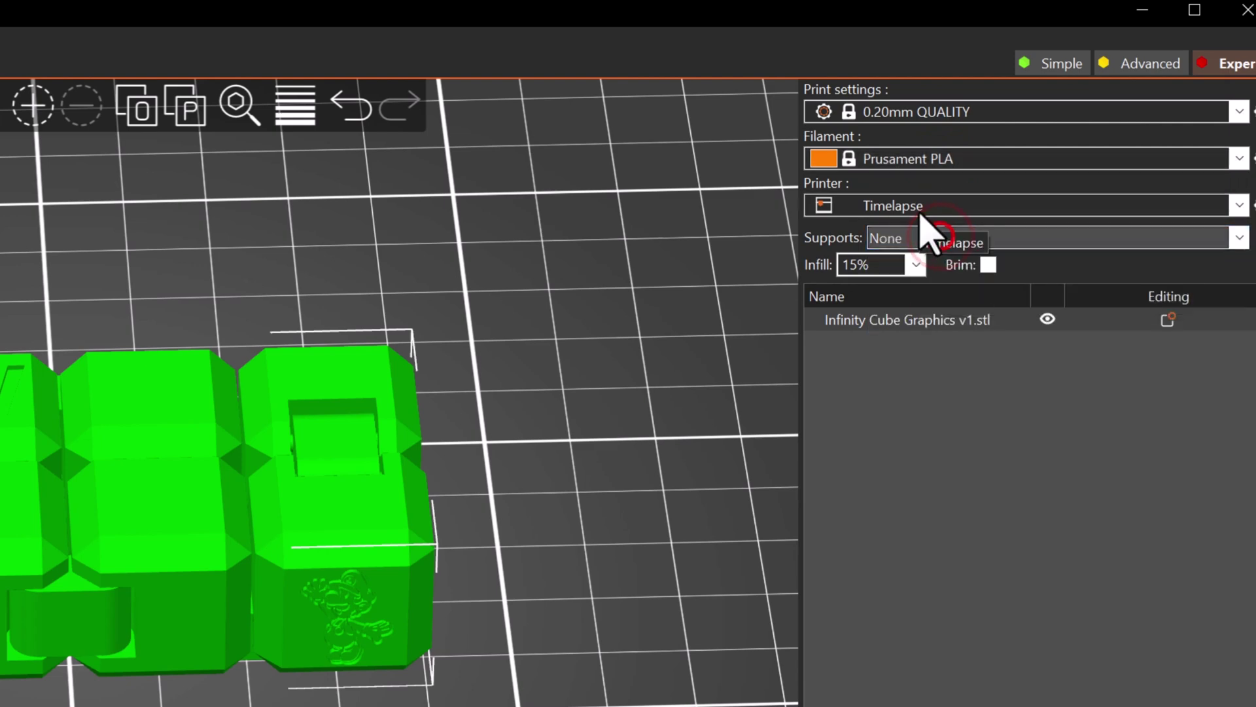
Switch the printer to Original Prusa i3 MK3S & MK3S+ and slice the model
left_click(917, 207)
left_click(916, 248)
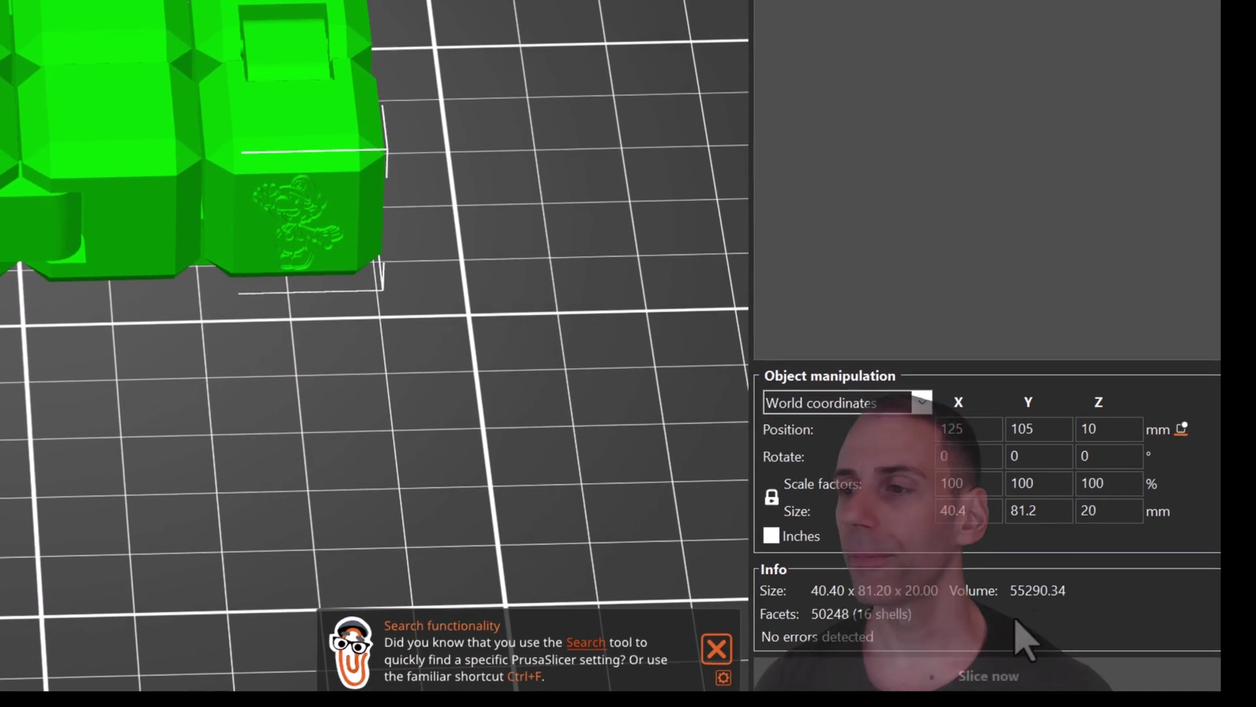
left_click(956, 674)
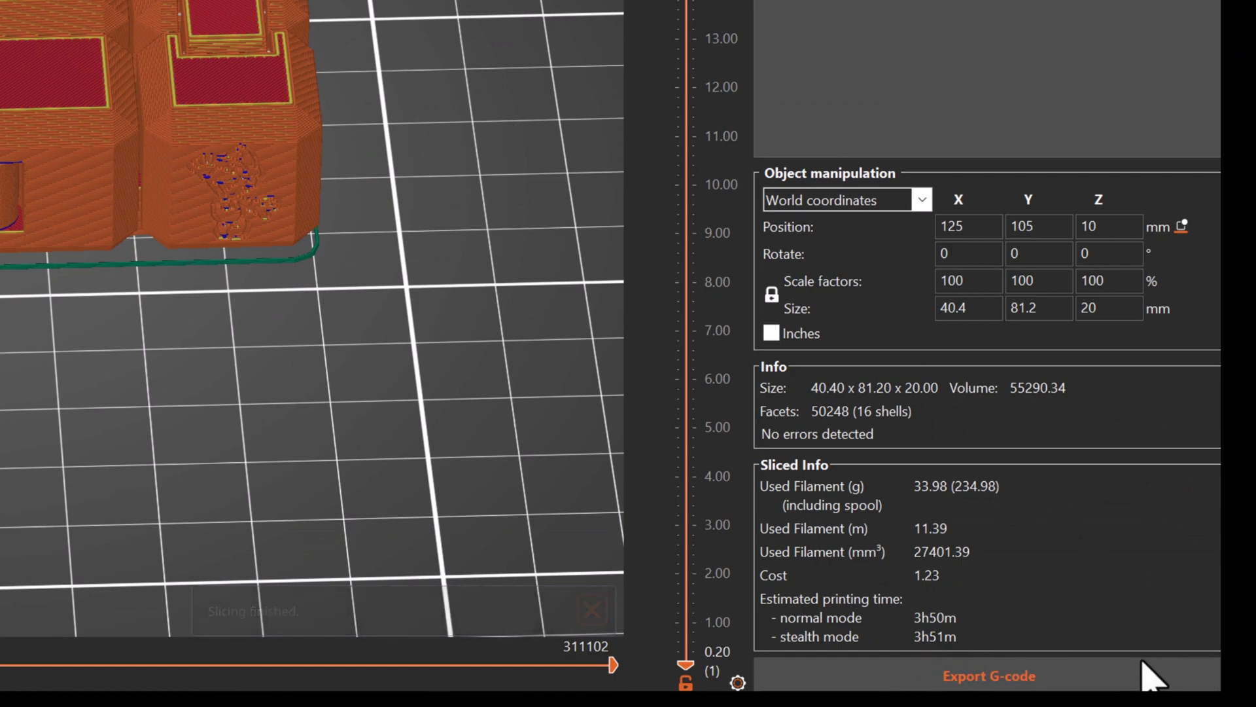
Start exporting the sliced G-code, then cancel the Save G-code file dialog
left_click(1060, 680)
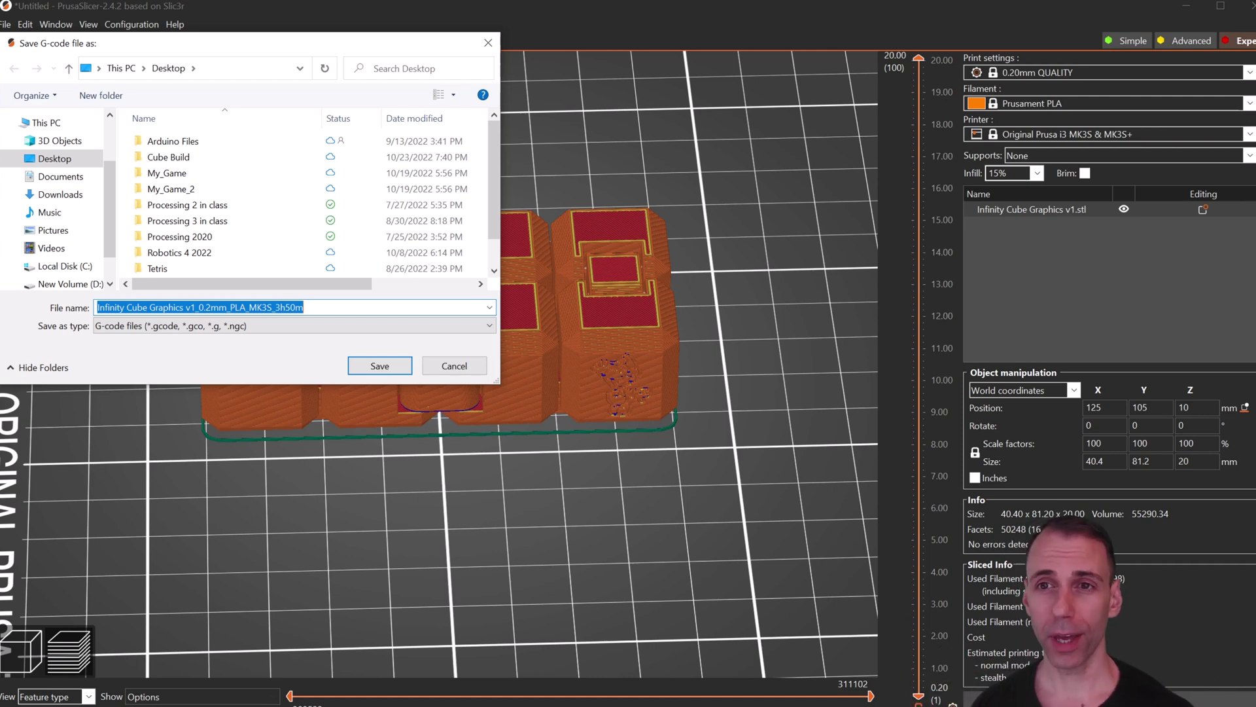
left_click(452, 364)
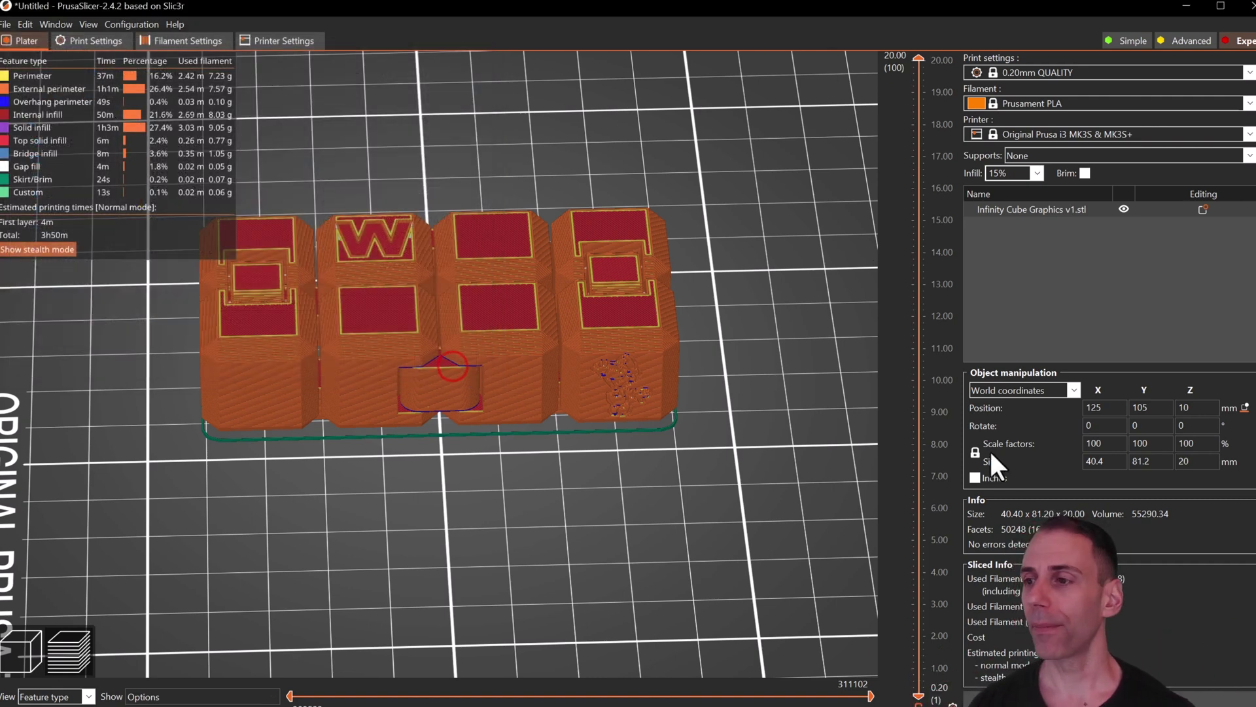
Back in the 3D view, set a locked 250% scale factor in Object manipulation
left_click(21, 652)
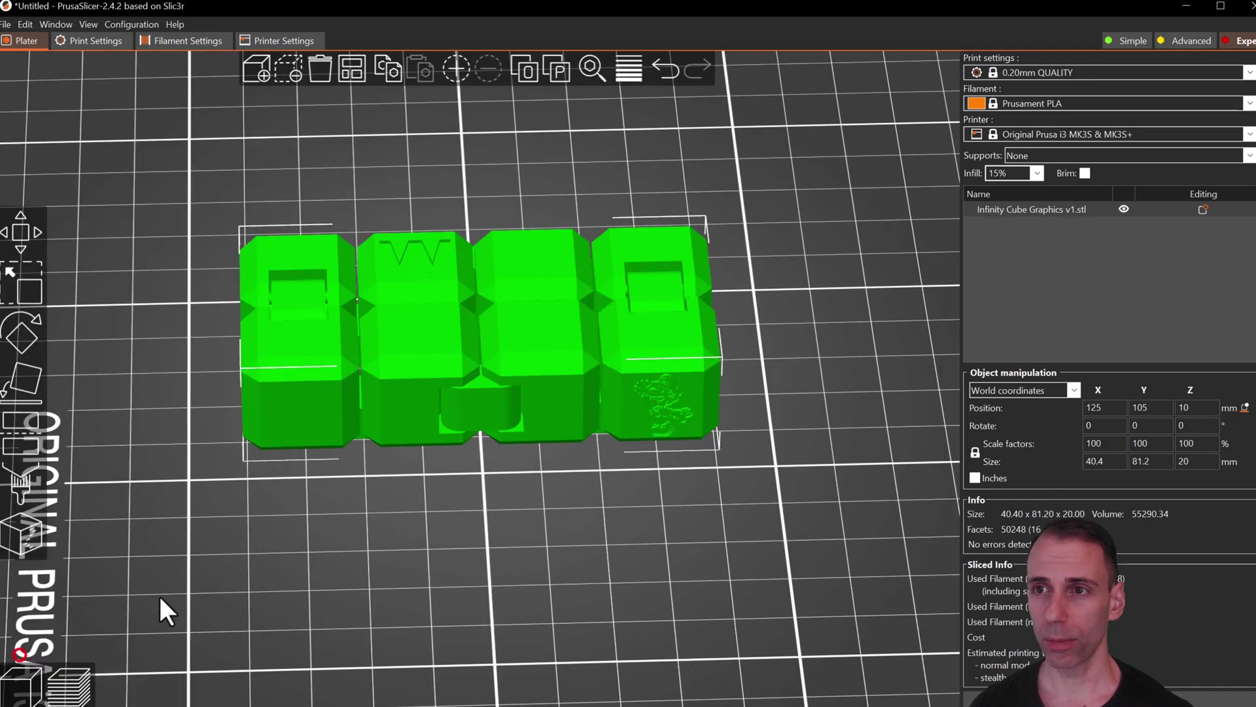
scroll(596, 428, "down", 5)
left_click_drag(658, 439, 520, 403)
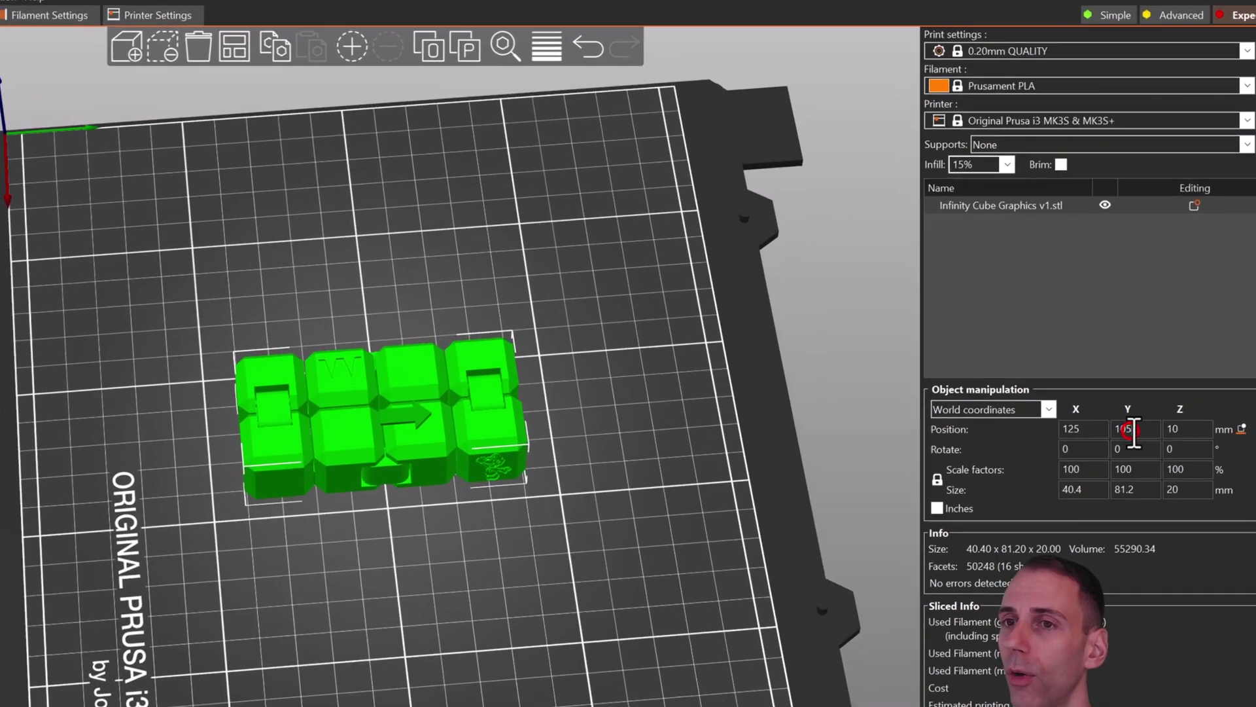
left_click(1147, 409)
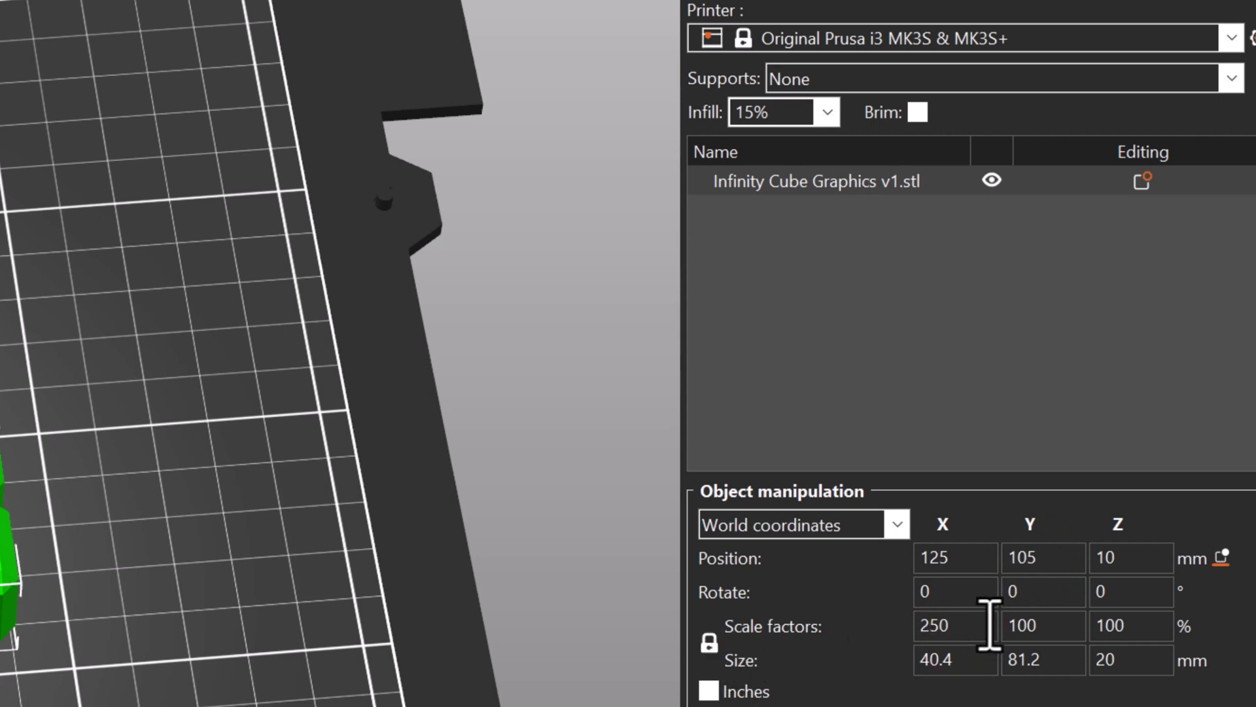
left_click(708, 643)
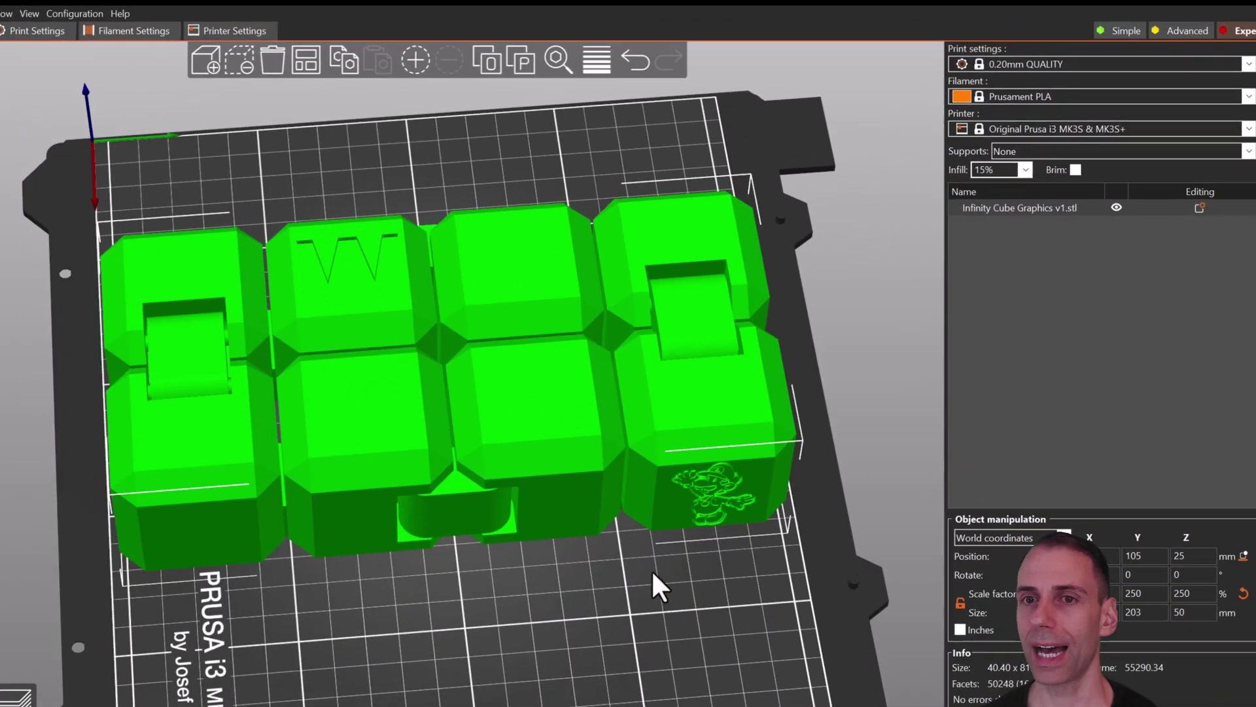
left_click_drag(654, 572, 457, 559)
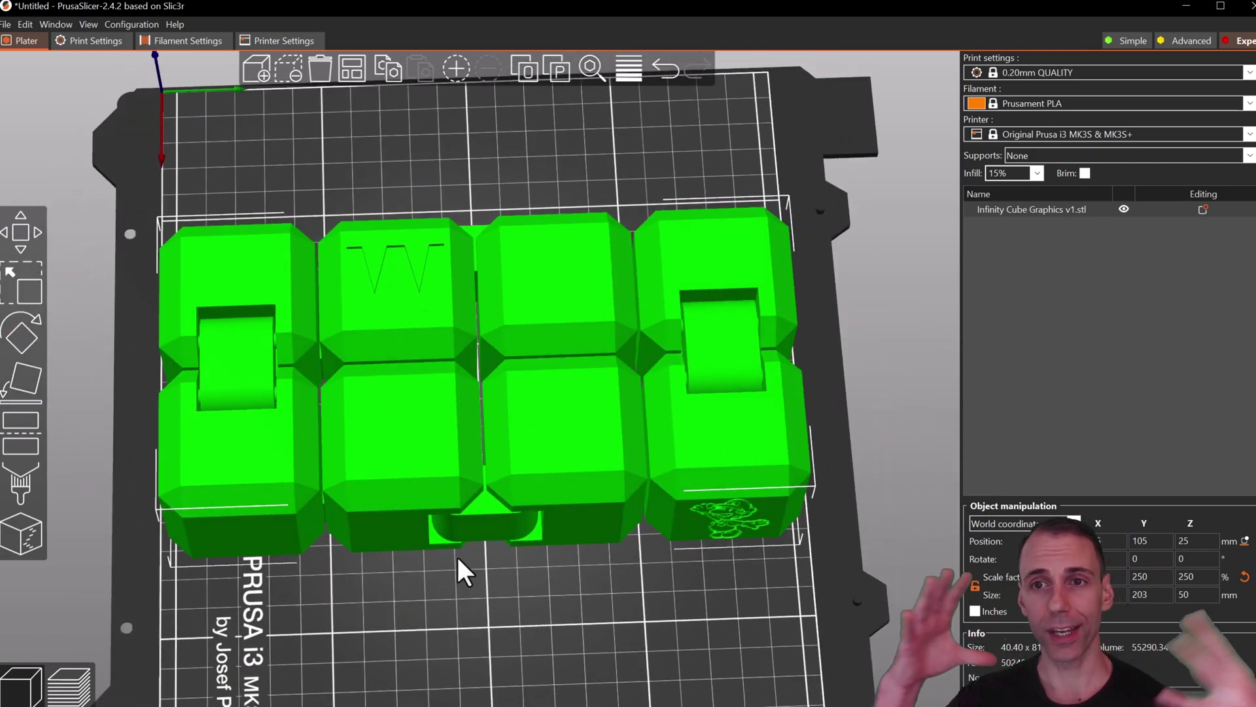
mouse_move(464, 606)
left_mouse_down()
mouse_move(452, 520)
mouse_move(427, 564)
mouse_move(426, 553)
left_mouse_up()
scroll(466, 557, "up", 5)
scroll(462, 540, "down", 3)
scroll(452, 520, "up", 5)
scroll(451, 521, "up", 5)
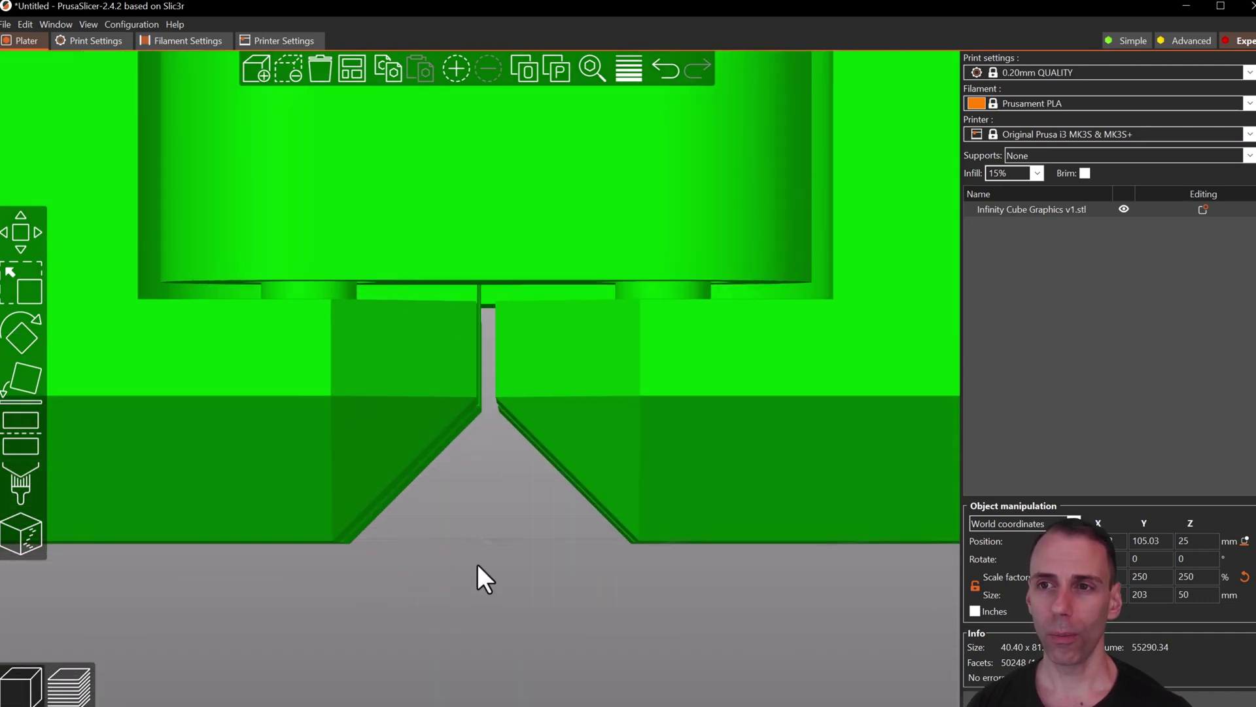
scroll(479, 563, "down", 3)
left_click_drag(479, 563, 500, 606)
scroll(500, 606, "down", 5)
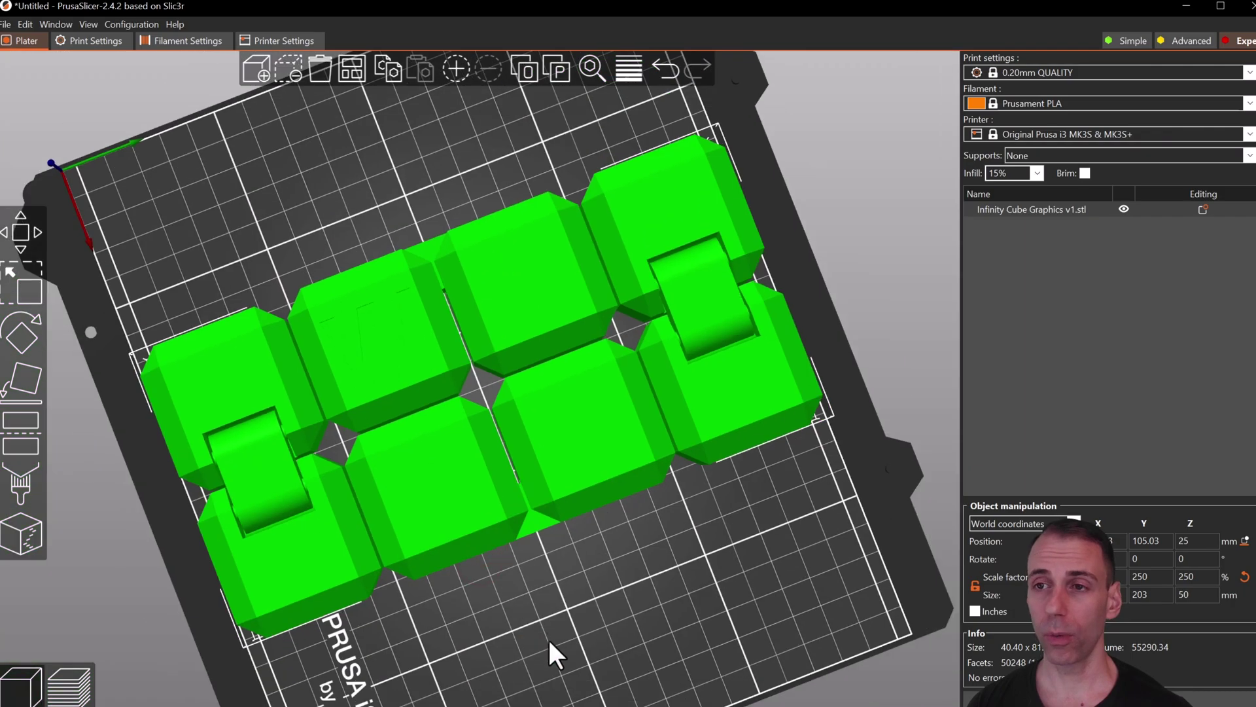
left_click_drag(553, 650, 557, 612)
scroll(516, 633, "up", 4)
scroll(515, 633, "down", 3)
scroll(555, 631, "up", 2)
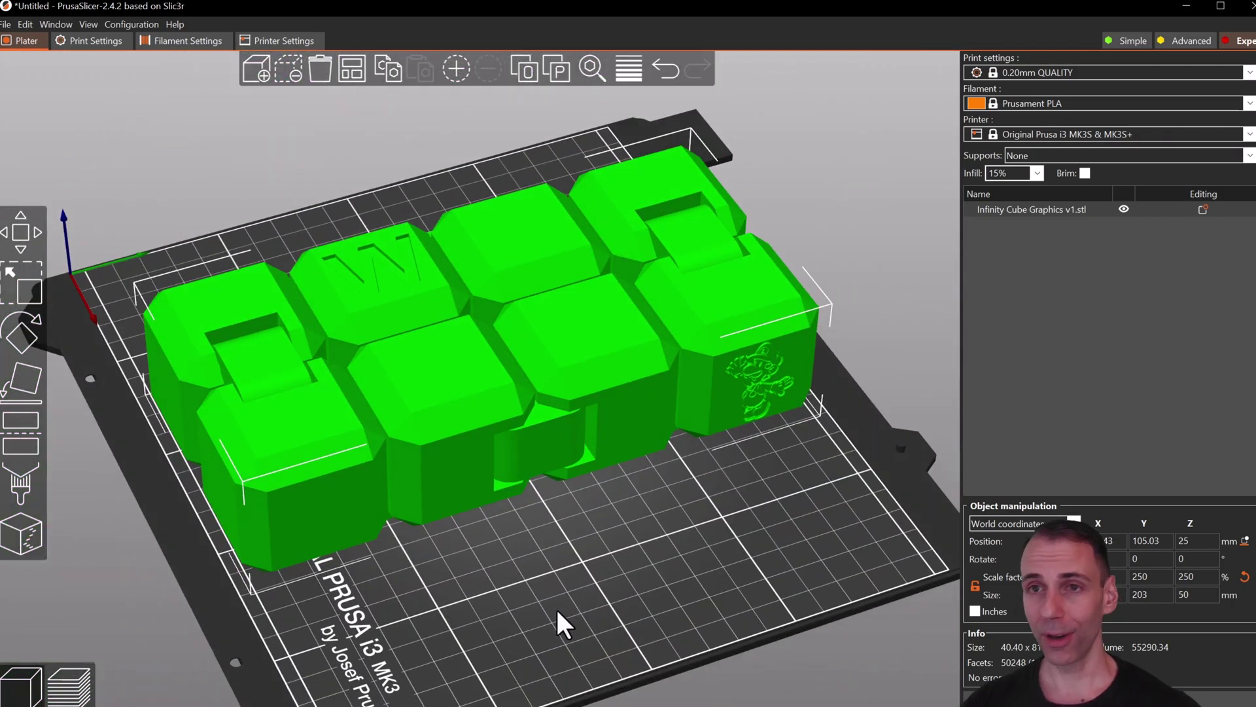